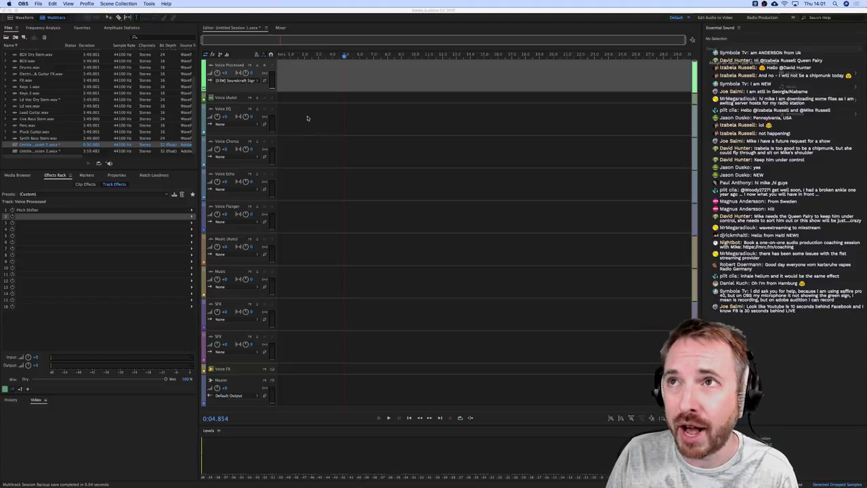
- Switch to Logic Pro X, set the Pitch Shifter to 9 semitones, and reposition its window clear of the Compressor
{"action": "mouse_move", "coordinate": [576, 482]}
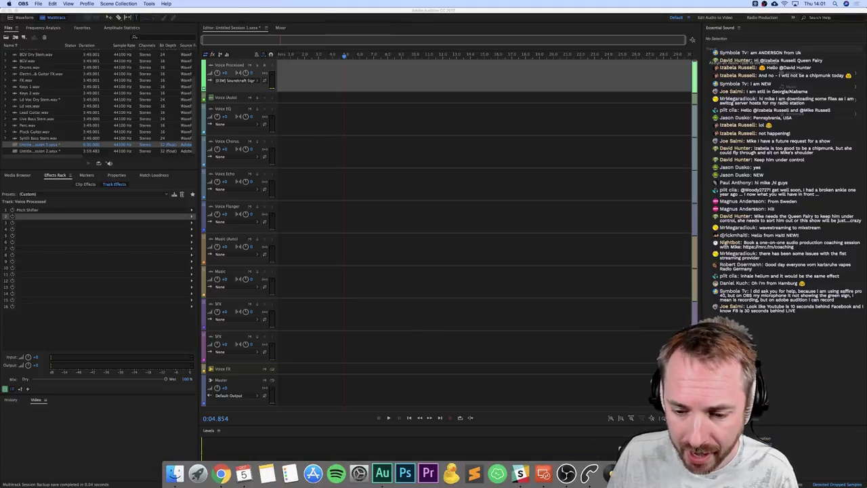
{"action": "left_click", "coordinate": [588, 473]}
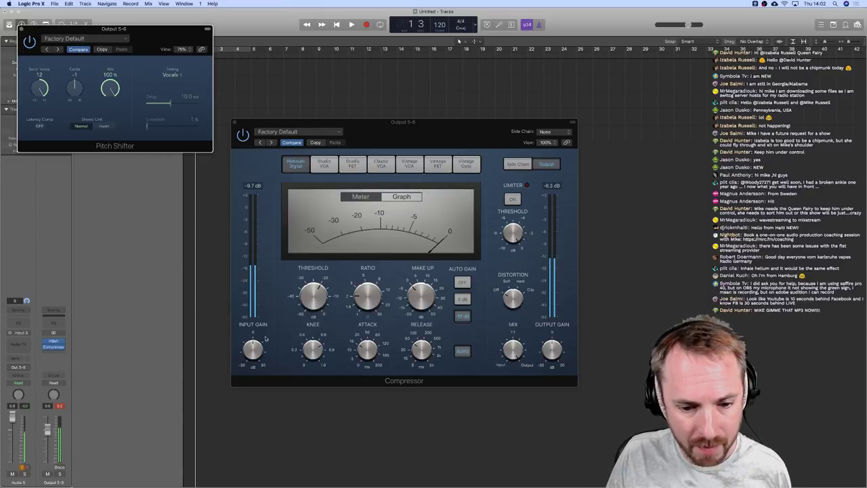
{"action": "left_click_drag", "start_coordinate": [187, 35], "coordinate": [200, 187]}
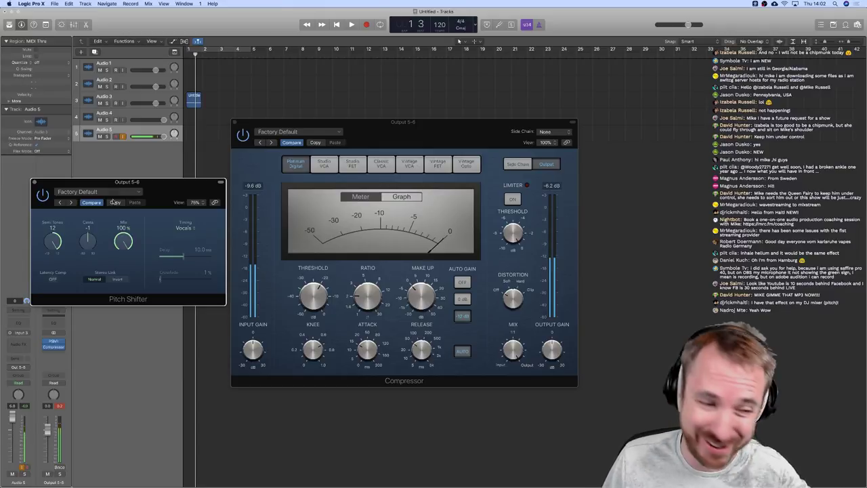
{"action": "left_click_drag", "start_coordinate": [54, 243], "coordinate": [58, 250]}
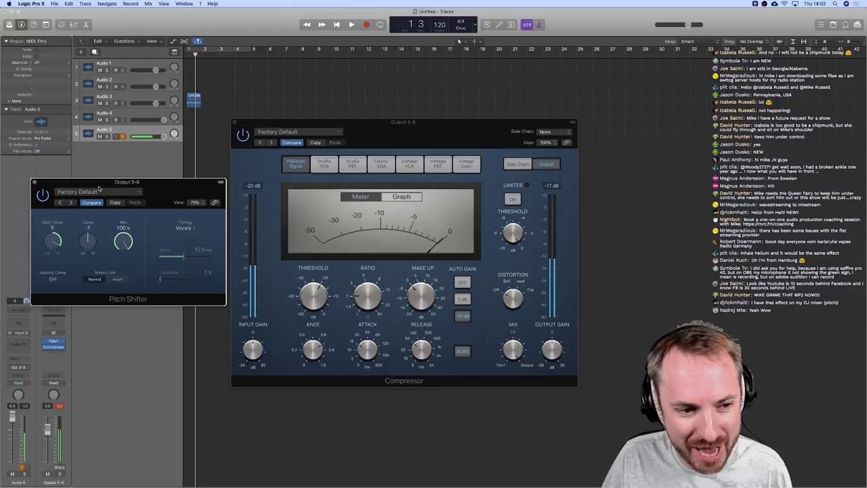
{"action": "left_click_drag", "start_coordinate": [97, 187], "coordinate": [355, 181]}
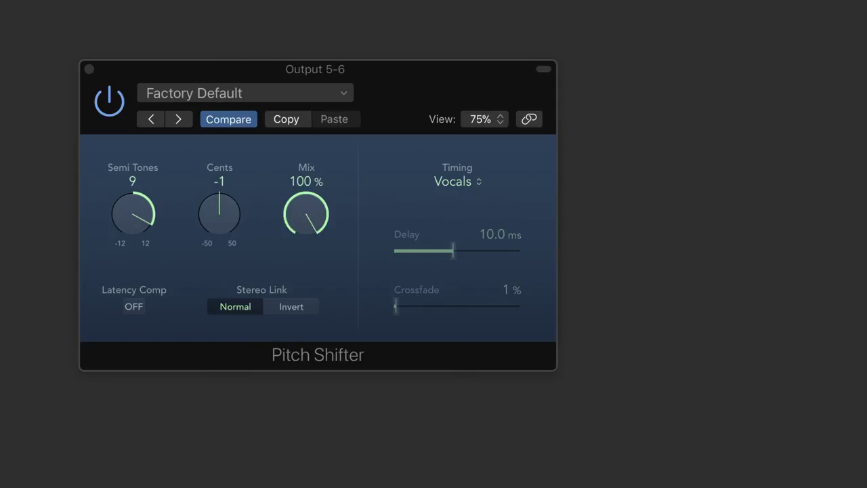
{"action": "left_click_drag", "start_coordinate": [282, 75], "coordinate": [352, 78]}
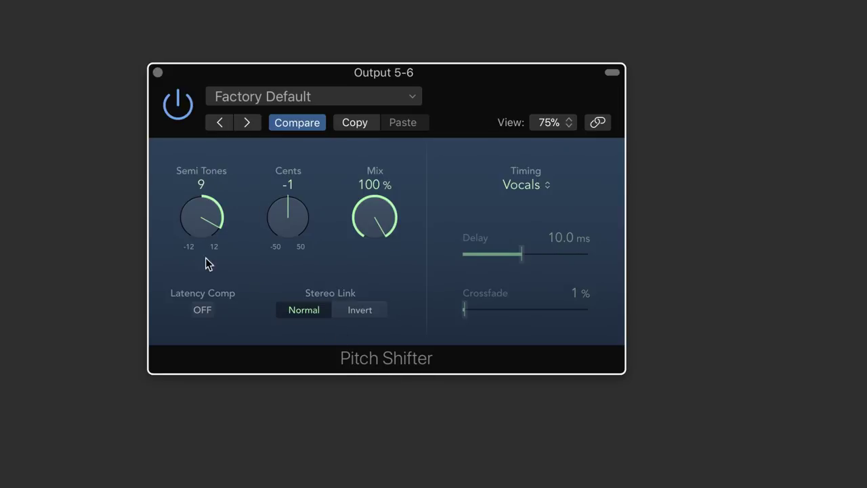
- Lower the Pitch Shifter's transposition to -12 semitones
{"action": "left_click_drag", "start_coordinate": [206, 186], "coordinate": [209, 305]}
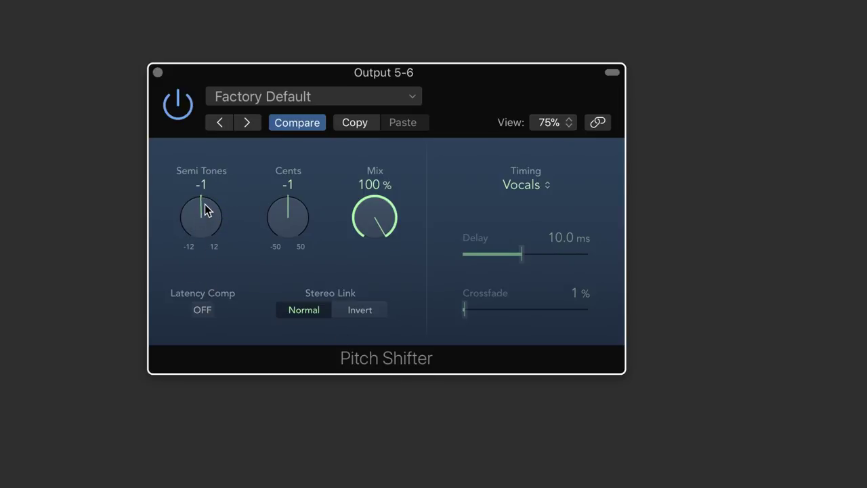
{"action": "mouse_move", "coordinate": [202, 213]}
{"action": "left_mouse_down"}
{"action": "mouse_move", "coordinate": [212, 165]}
{"action": "mouse_move", "coordinate": [185, 223]}
{"action": "mouse_move", "coordinate": [185, 209]}
{"action": "left_mouse_up"}
{"action": "left_click_drag", "start_coordinate": [189, 203], "coordinate": [219, 329]}
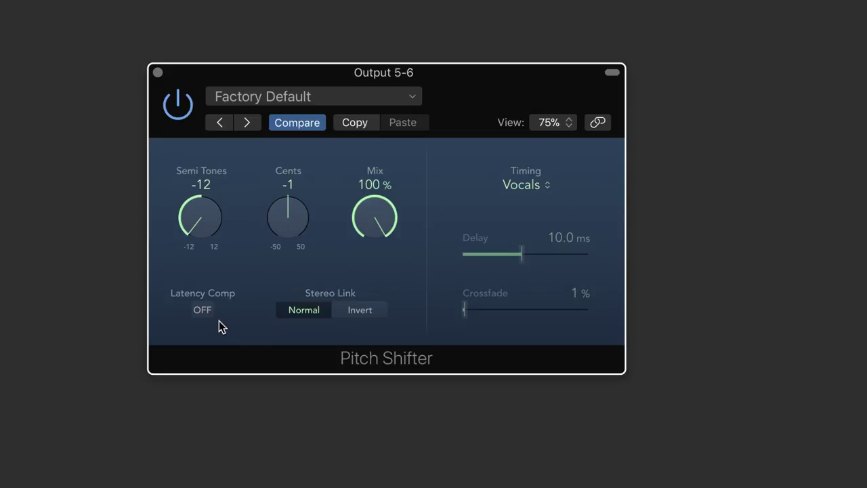
- Set the Pitch Shifter to 7 semitones and 0 cents with the mix at 63%
{"action": "left_click_drag", "start_coordinate": [219, 321], "coordinate": [235, 201]}
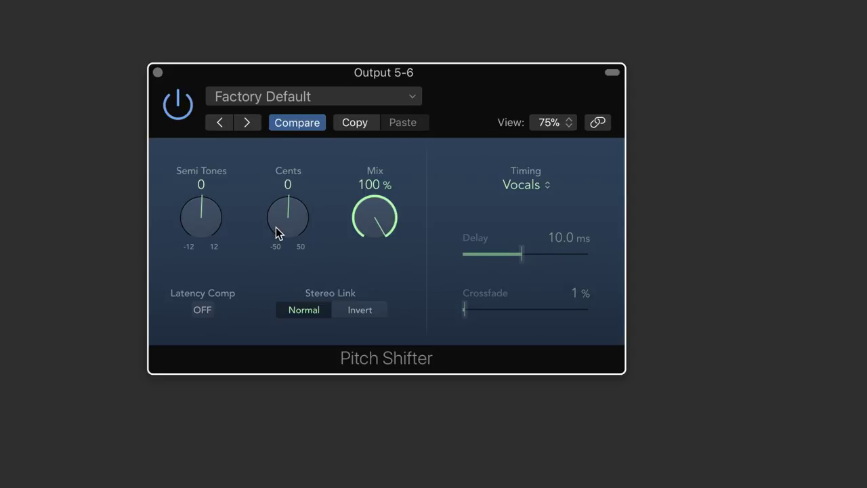
{"action": "mouse_move", "coordinate": [287, 220]}
{"action": "left_mouse_down"}
{"action": "mouse_move", "coordinate": [320, 93]}
{"action": "mouse_move", "coordinate": [301, 220]}
{"action": "left_mouse_up"}
{"action": "left_click_drag", "start_coordinate": [194, 223], "coordinate": [206, 155]}
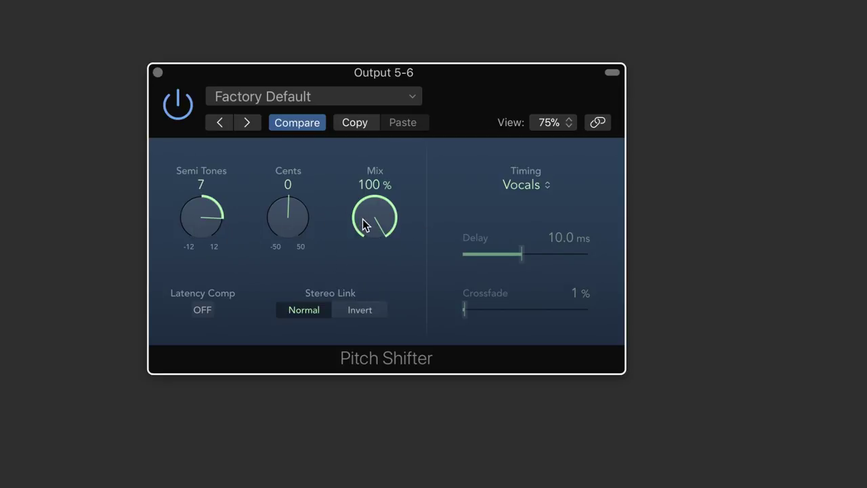
{"action": "left_click_drag", "start_coordinate": [366, 220], "coordinate": [357, 303]}
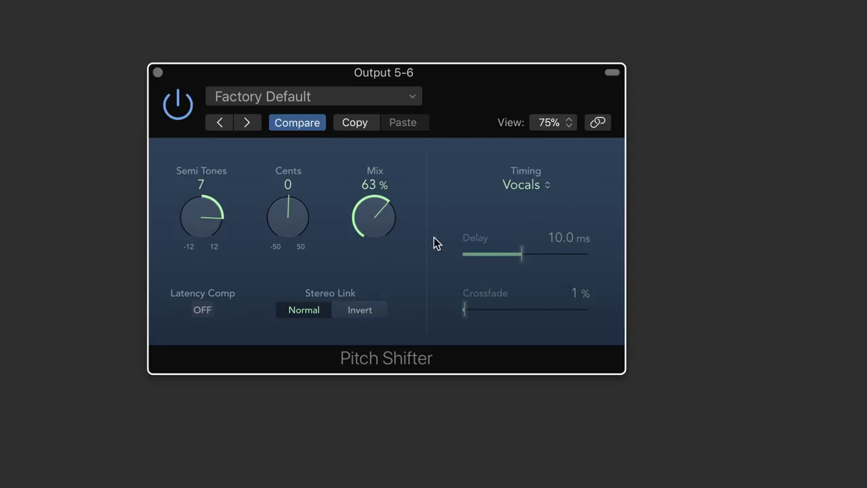
- Try the Speech timing, raise the pitch shift to 8 semitones, and set the timing to Drums
{"action": "left_click", "coordinate": [530, 189]}
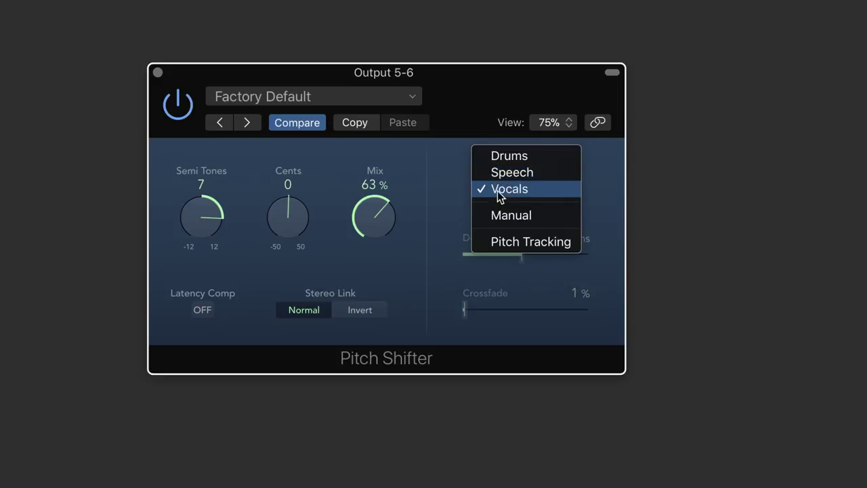
{"action": "left_click", "coordinate": [501, 175]}
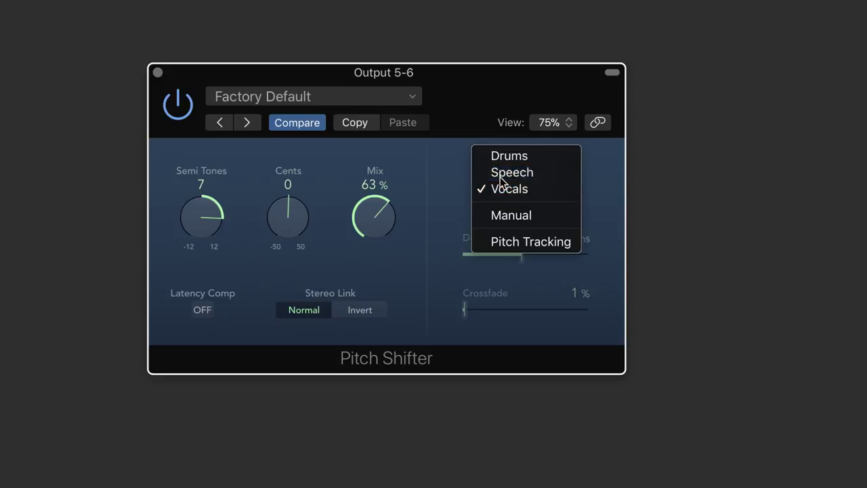
{"action": "left_click_drag", "start_coordinate": [209, 225], "coordinate": [210, 246]}
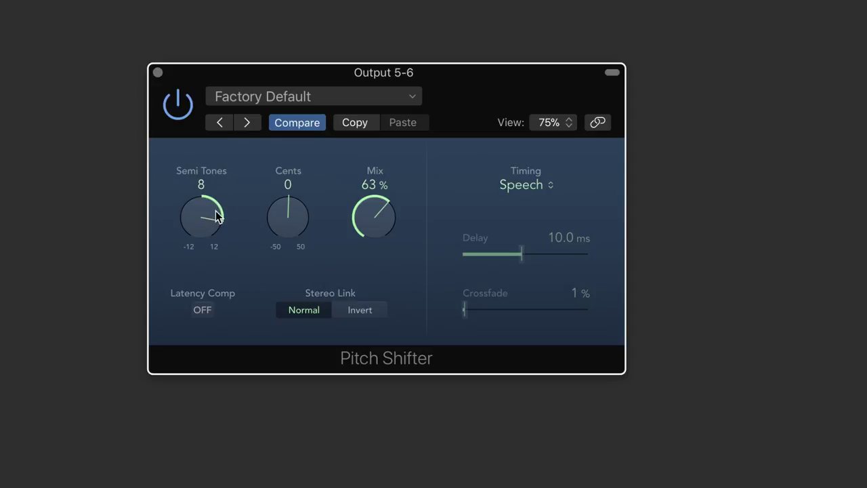
{"action": "left_click", "coordinate": [516, 178]}
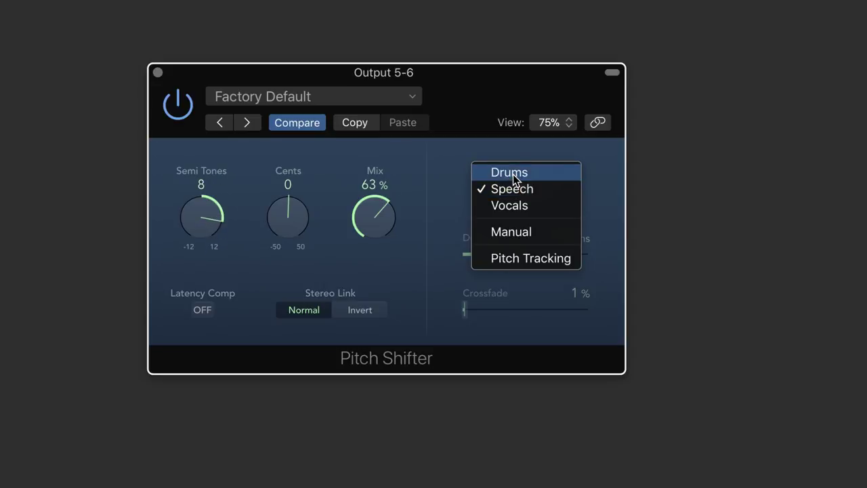
{"action": "left_click", "coordinate": [513, 174]}
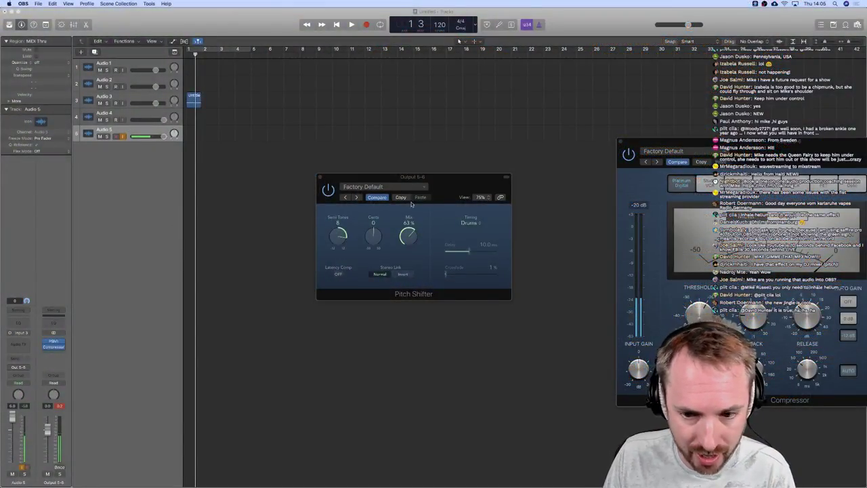
- Bring the Pitch Shifter to 1 semitone and turn off input monitoring on the Audio 5 track
{"action": "left_click_drag", "start_coordinate": [646, 145], "coordinate": [545, 115]}
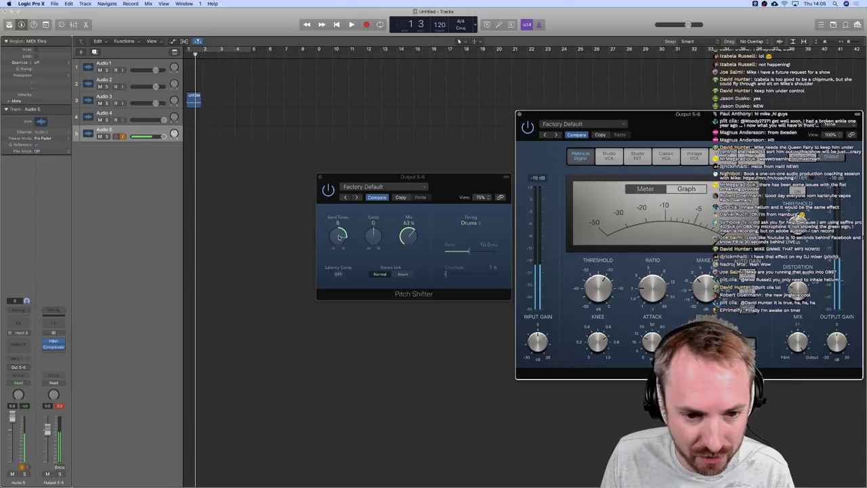
{"action": "left_click_drag", "start_coordinate": [339, 236], "coordinate": [334, 292]}
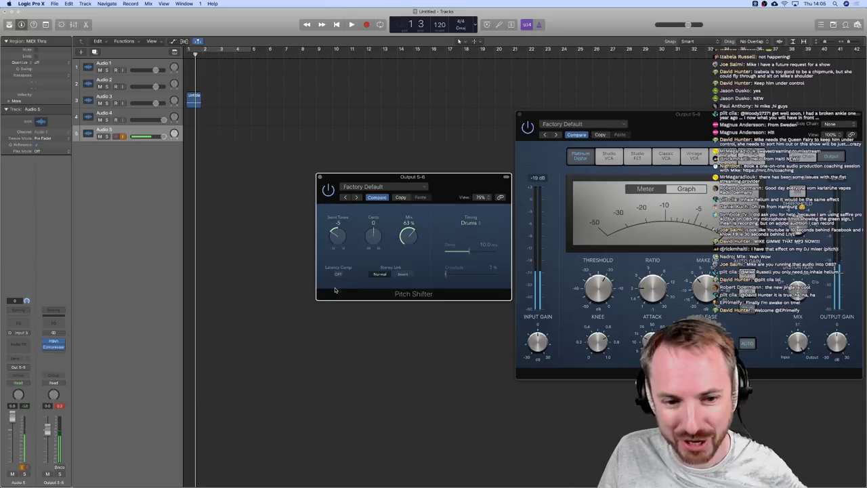
{"action": "left_click_drag", "start_coordinate": [335, 290], "coordinate": [333, 267]}
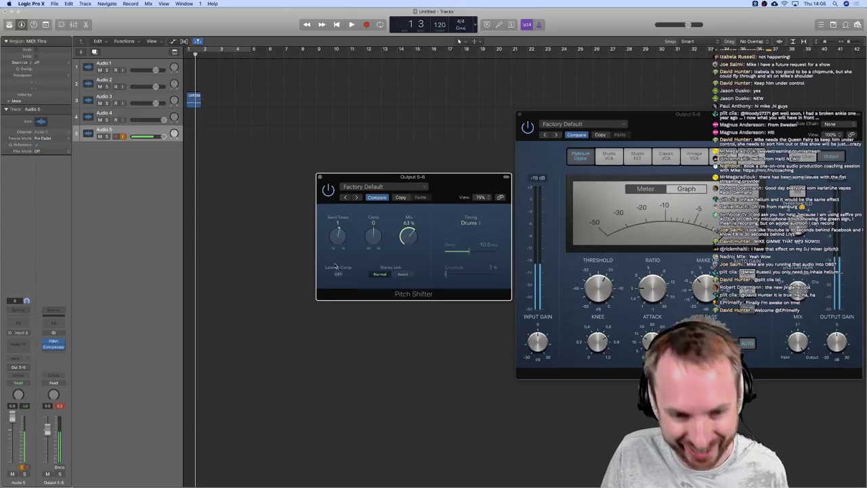
{"action": "left_click", "coordinate": [125, 137]}
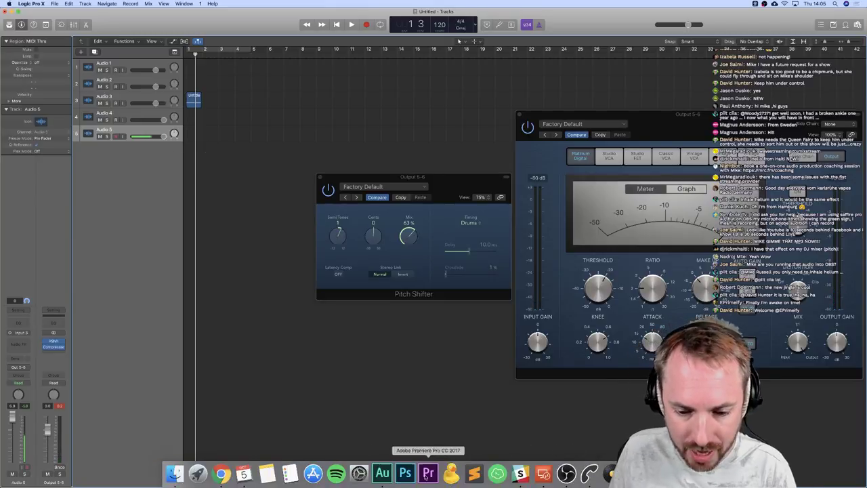
- Switch to Adobe Audition and enable the Pitch Shifter effect on the Voice Processed track
{"action": "left_click", "coordinate": [404, 482]}
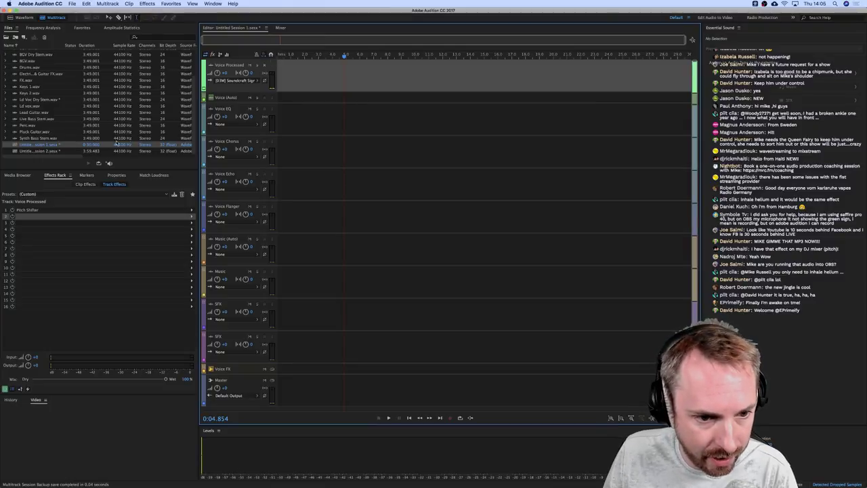
{"action": "left_click", "coordinate": [302, 68]}
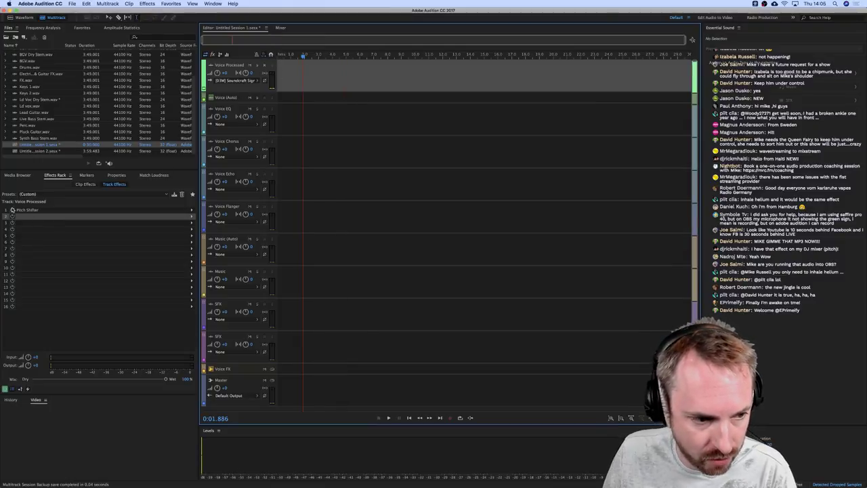
{"action": "left_click", "coordinate": [12, 210]}
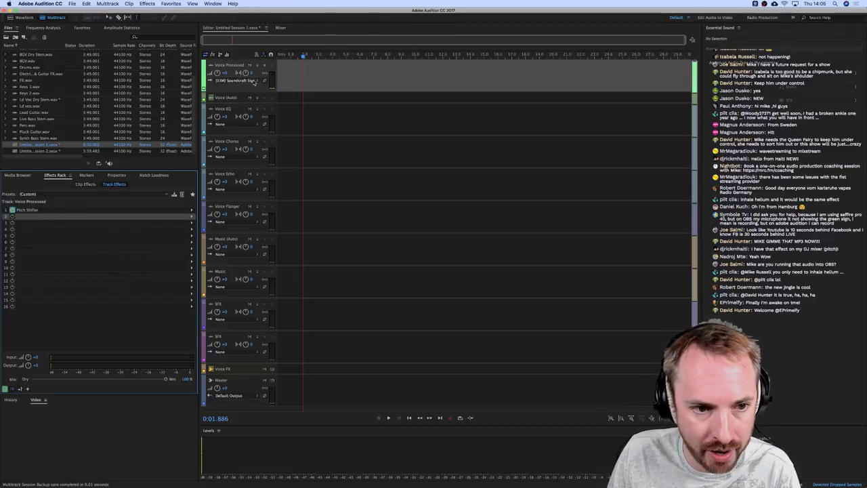
- Select the mono input Soundcraft Signature 12 MTK Analogue 3 for the Voice Processed track and arm it for recording
{"action": "left_click", "coordinate": [234, 82]}
{"action": "mouse_move", "coordinate": [288, 94]}
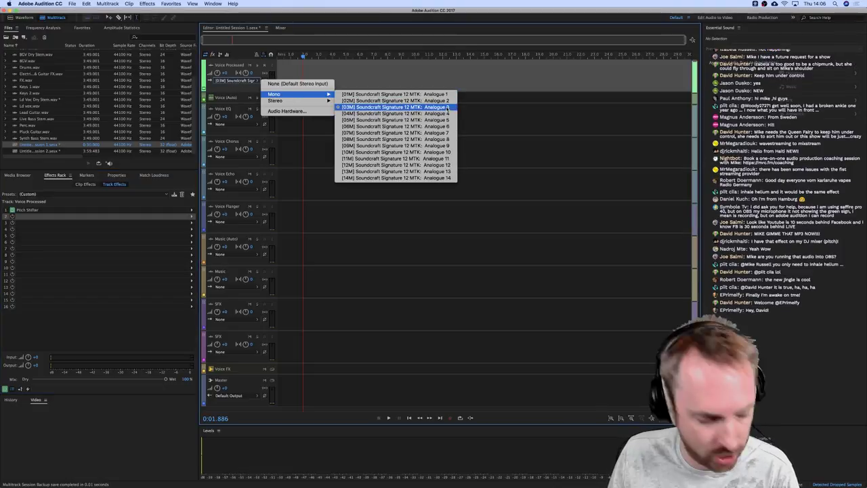
{"action": "left_click", "coordinate": [447, 107]}
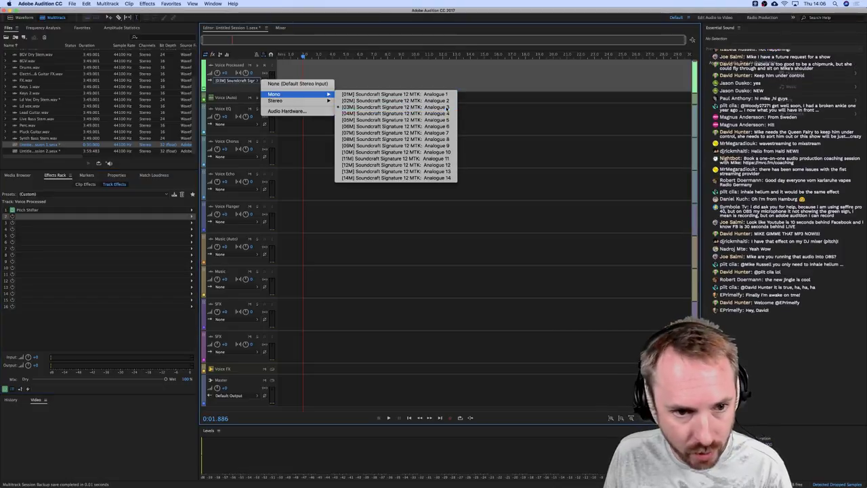
{"action": "left_click", "coordinate": [263, 66]}
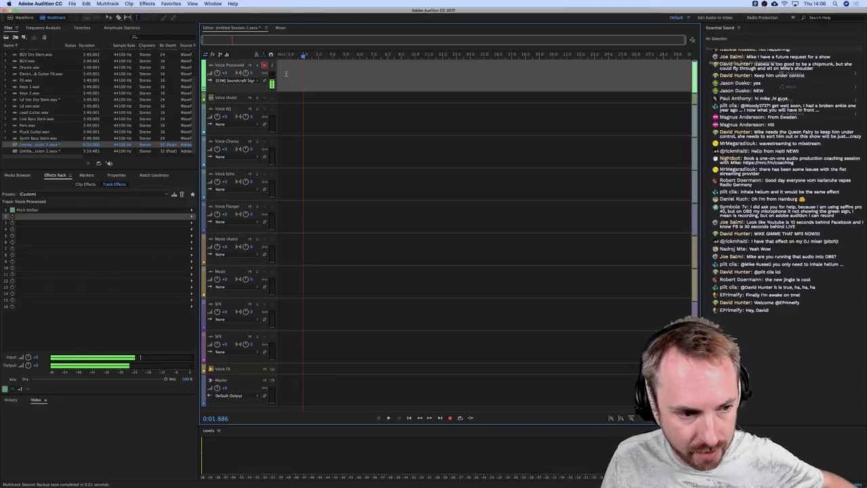
- Open the Voice Processed track's Pitch Shifter effect and set its pitch transpose to 6 semitones
{"action": "double_click", "coordinate": [29, 212]}
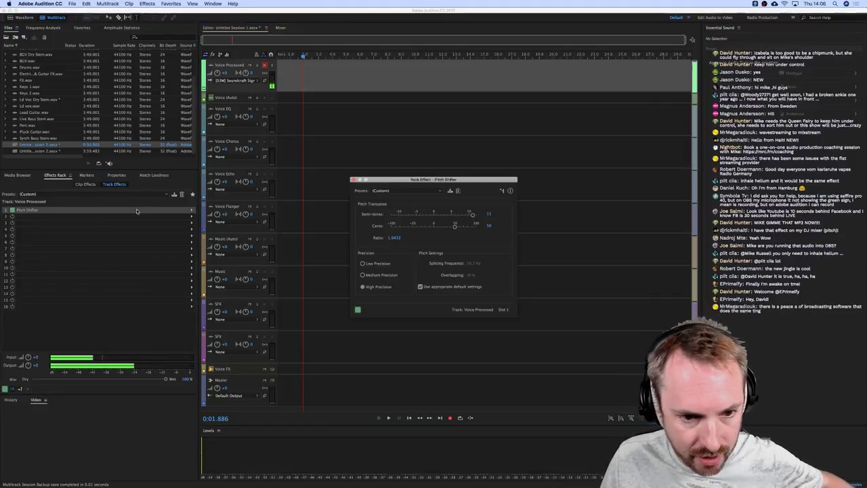
{"action": "left_click_drag", "start_coordinate": [466, 214], "coordinate": [455, 218]}
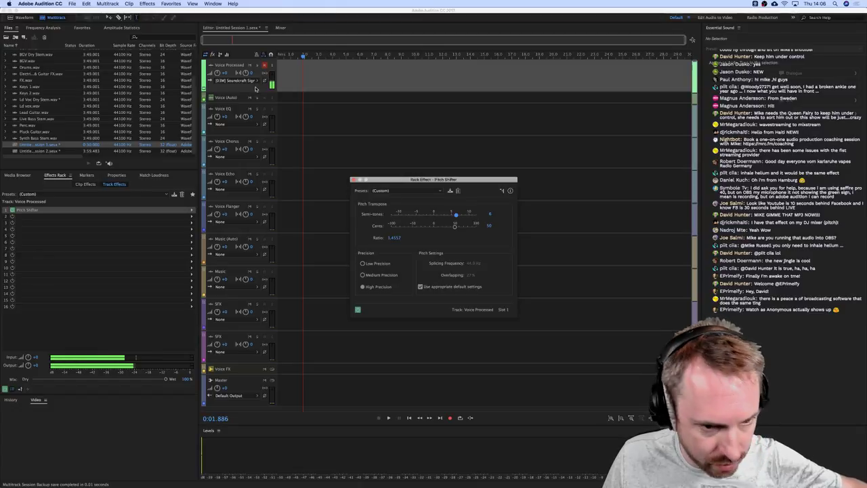
- Check the input and output assignments in the Audio Channel Mapping preferences, then close them without changes
{"action": "left_click", "coordinate": [300, 81]}
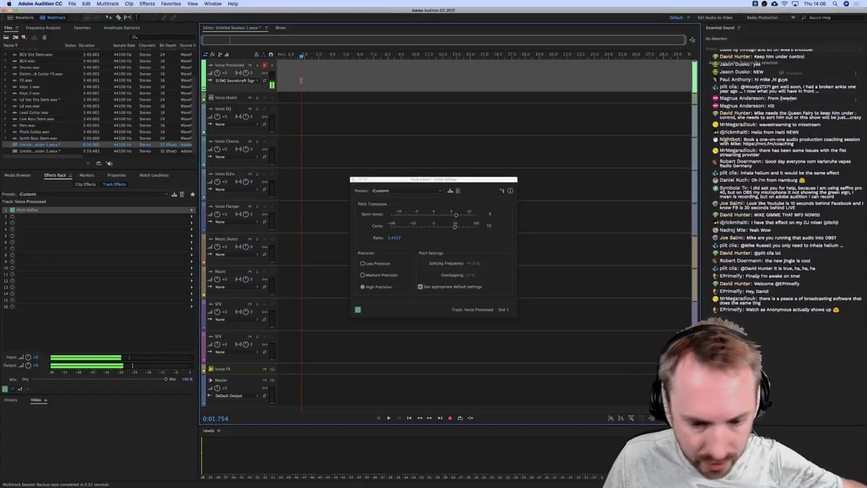
{"action": "key", "text": "super+comma"}
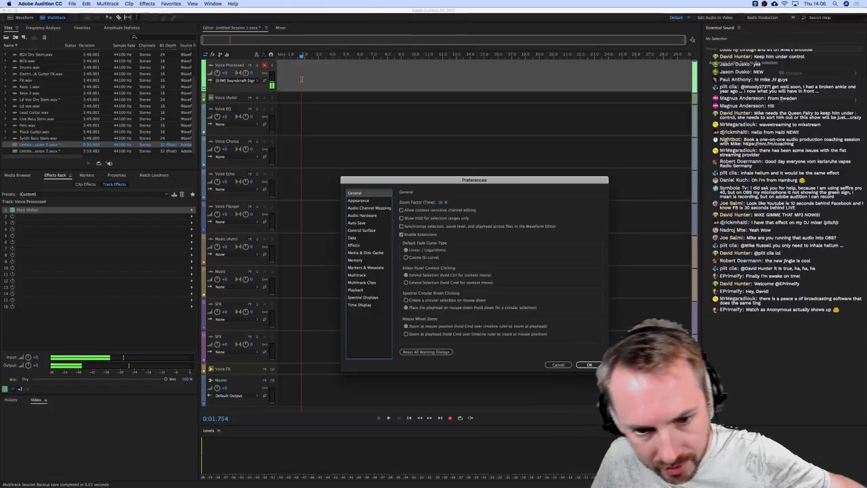
{"action": "left_click", "coordinate": [369, 208]}
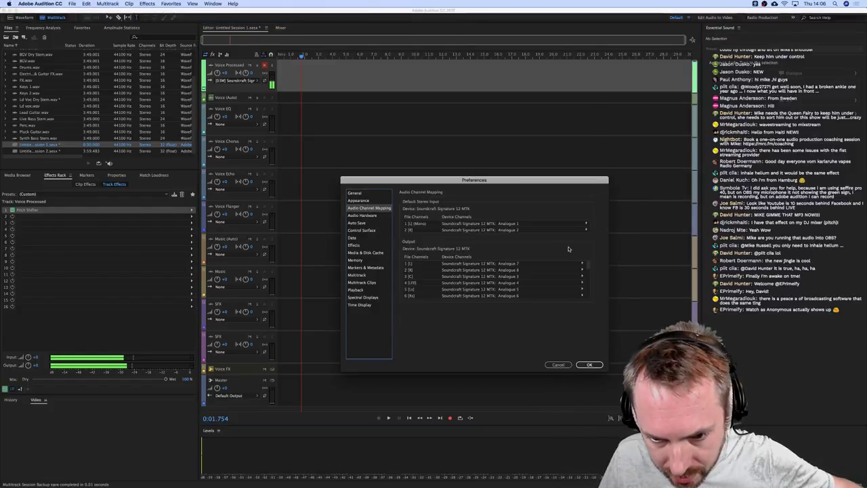
{"action": "left_click", "coordinate": [558, 364]}
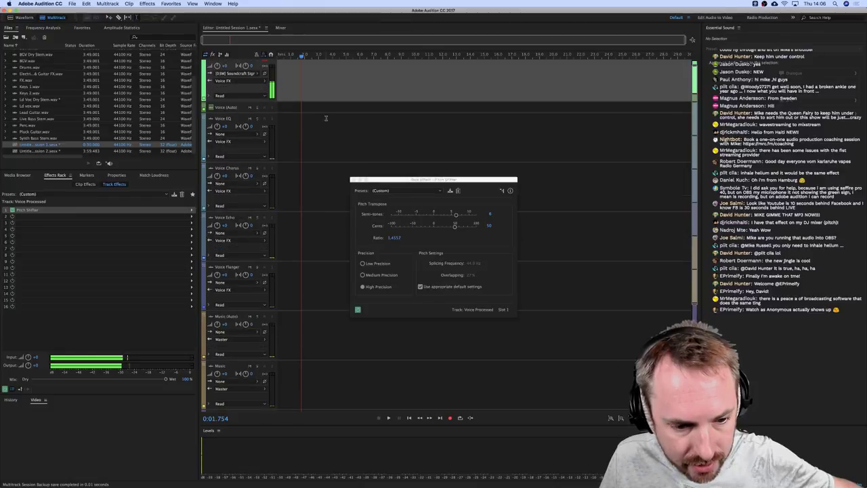
- Enlarge the track heights to examine the Voice Processed track's level meter and input monitoring control
{"action": "scroll", "coordinate": [326, 119], "scroll_direction": "down", "scroll_amount": 3}
{"action": "scroll", "coordinate": [308, 162], "scroll_direction": "up", "scroll_amount": 3}
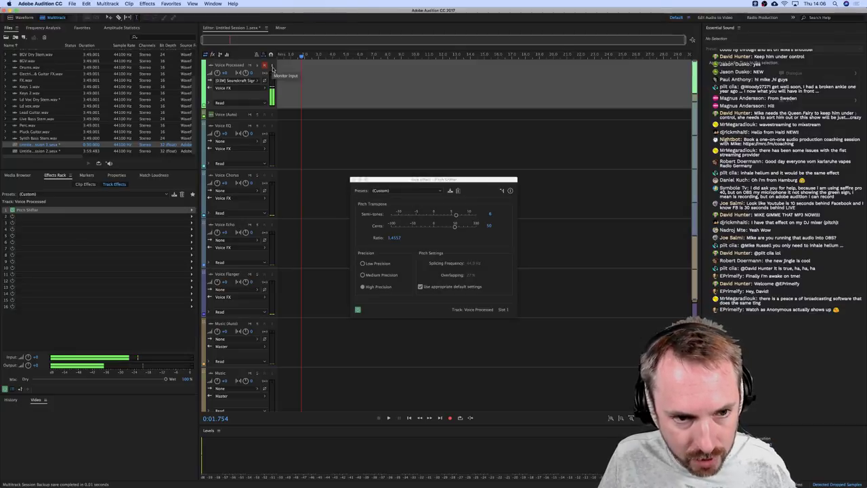
{"action": "scroll", "coordinate": [275, 86], "scroll_direction": "up", "scroll_amount": 1}
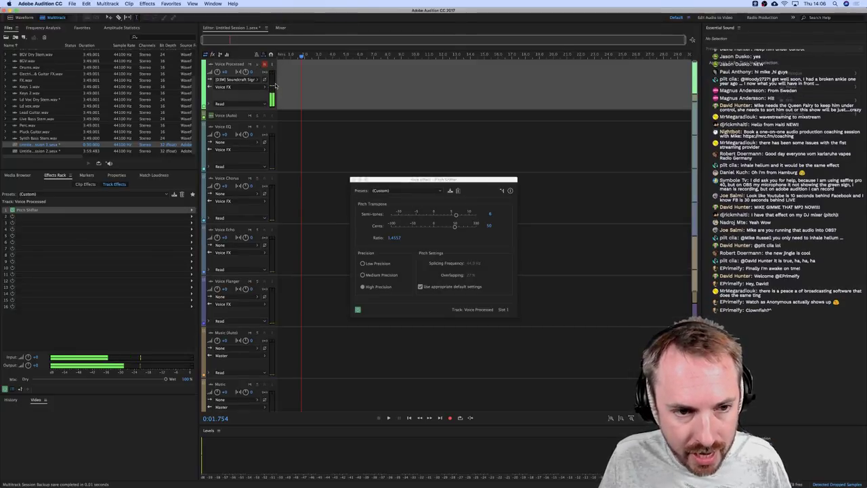
{"action": "scroll", "coordinate": [275, 85], "scroll_direction": "up", "scroll_amount": 3}
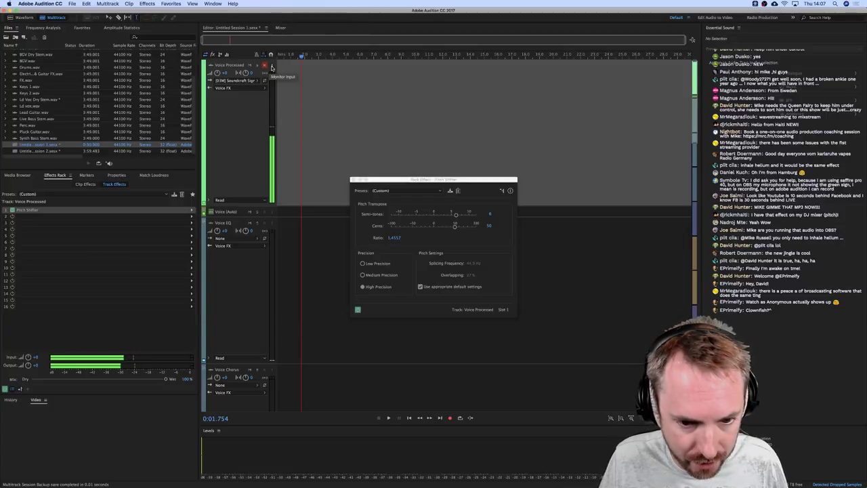
- Turn on input monitoring for the Voice Processed track and switch to the Telephone app
{"action": "left_click", "coordinate": [271, 65]}
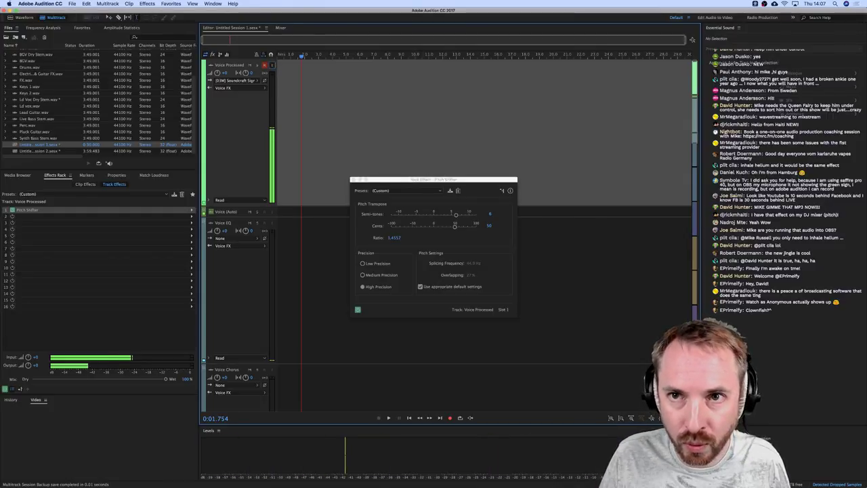
{"action": "key", "text": "super+Tab"}
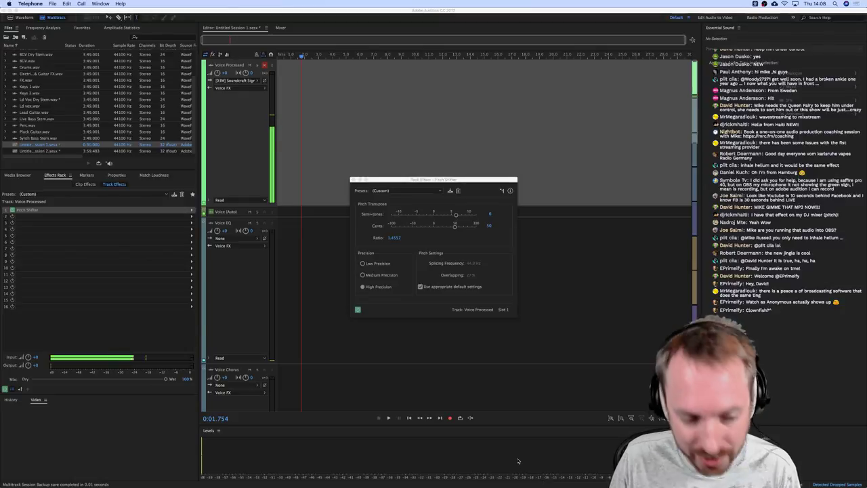
- Close the Pitch Shifter window and show the BIG RADIO IMAGING PACK folder in the Media Browser
{"action": "left_click", "coordinate": [41, 191]}
{"action": "left_click", "coordinate": [17, 175]}
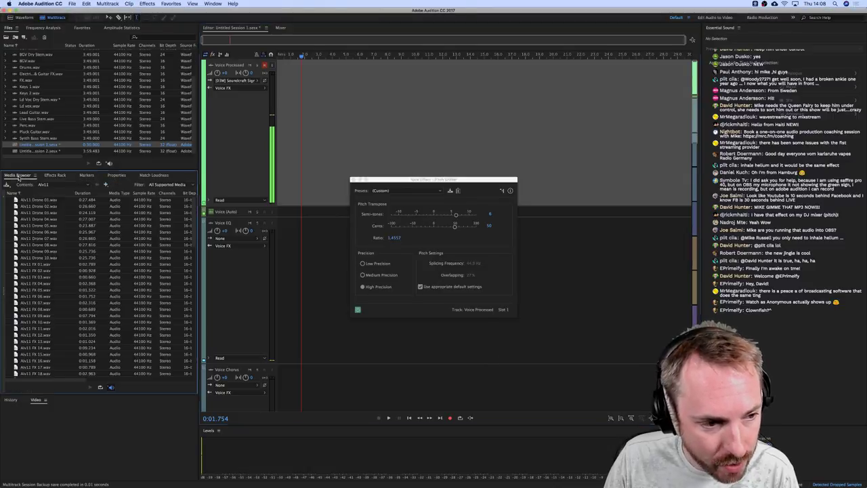
{"action": "left_click", "coordinate": [353, 180]}
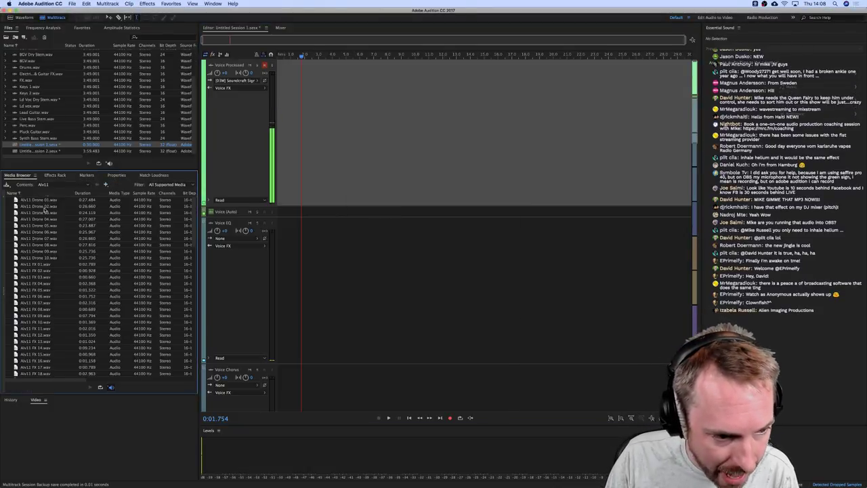
{"action": "left_click", "coordinate": [47, 184]}
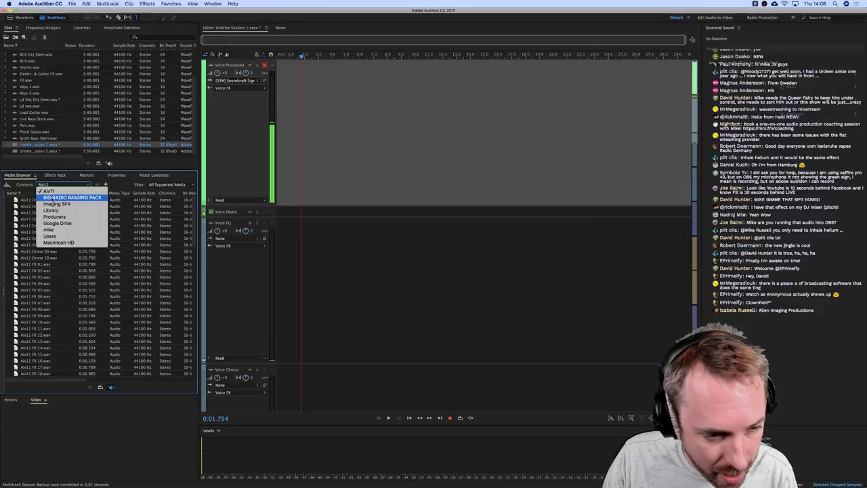
{"action": "left_click", "coordinate": [74, 197]}
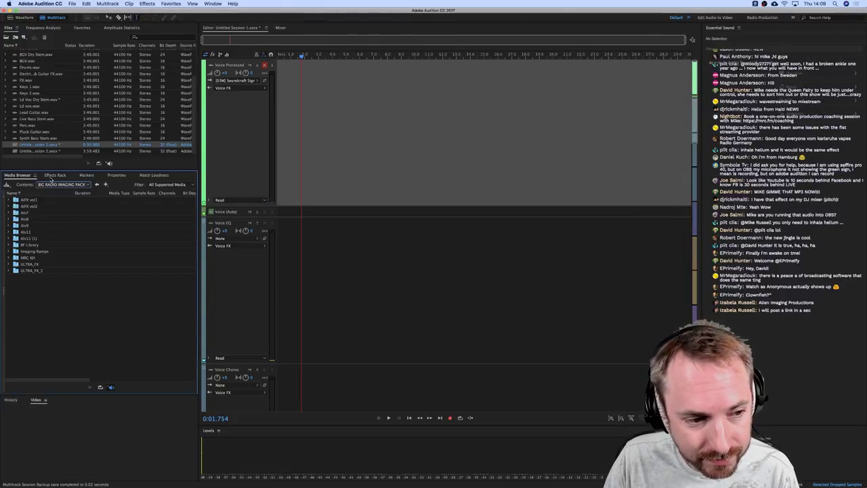
{"action": "left_click", "coordinate": [53, 175]}
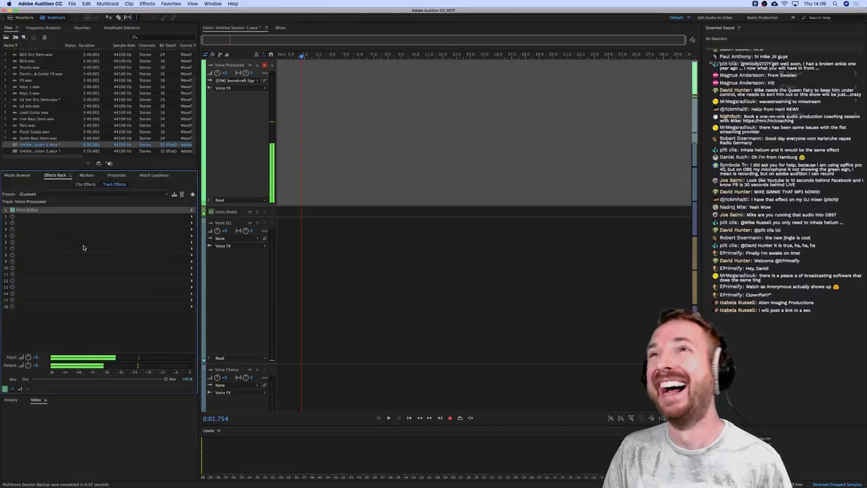
{"action": "left_click", "coordinate": [18, 175]}
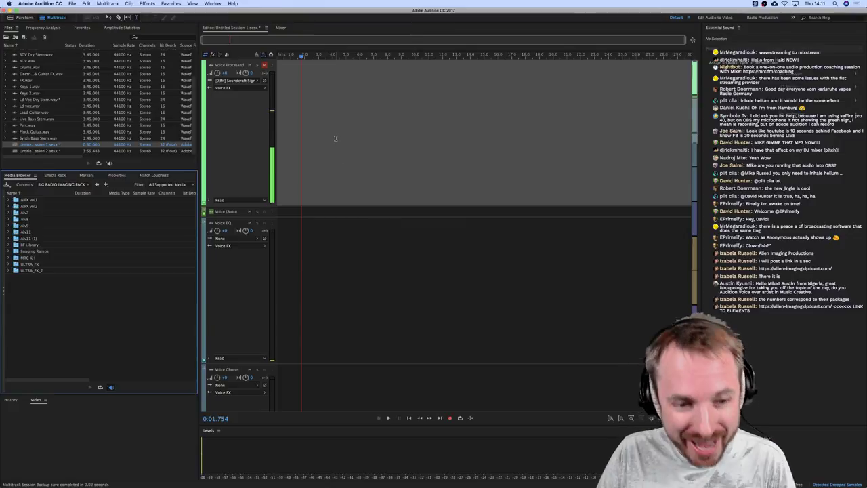
- Keep the Voice Processed track selected and return the playhead to the start of the session
{"action": "left_click", "coordinate": [317, 209]}
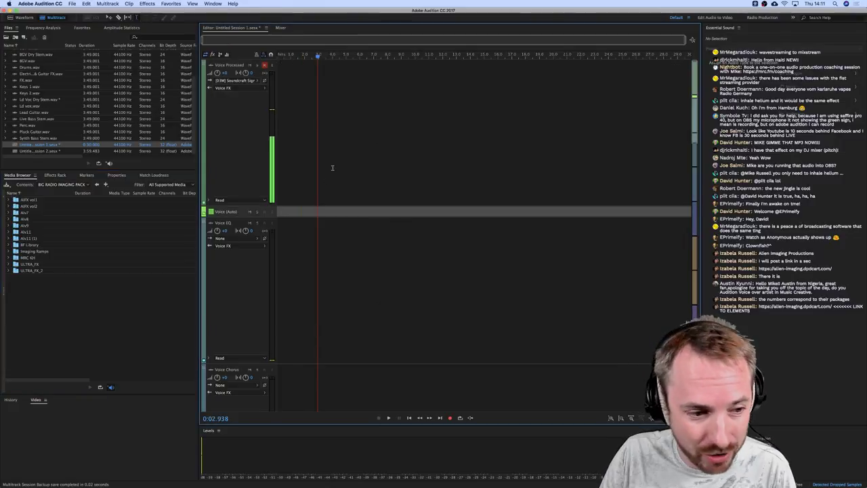
{"action": "left_click", "coordinate": [331, 157]}
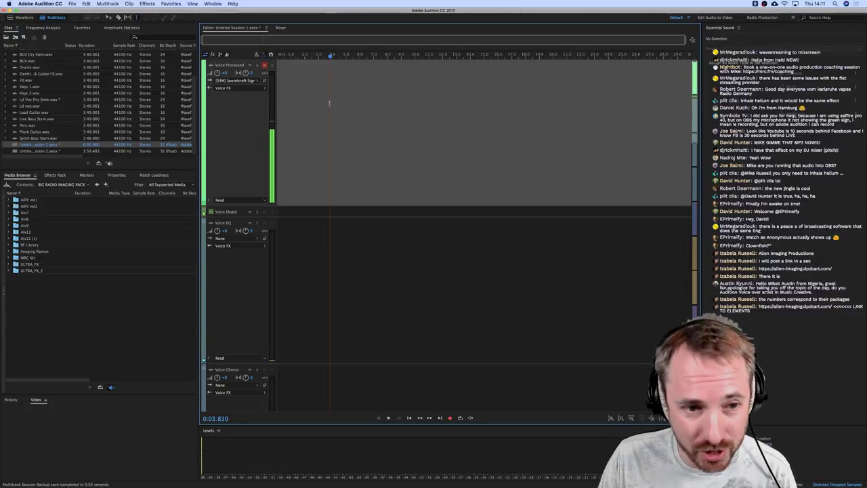
{"action": "left_click", "coordinate": [276, 55]}
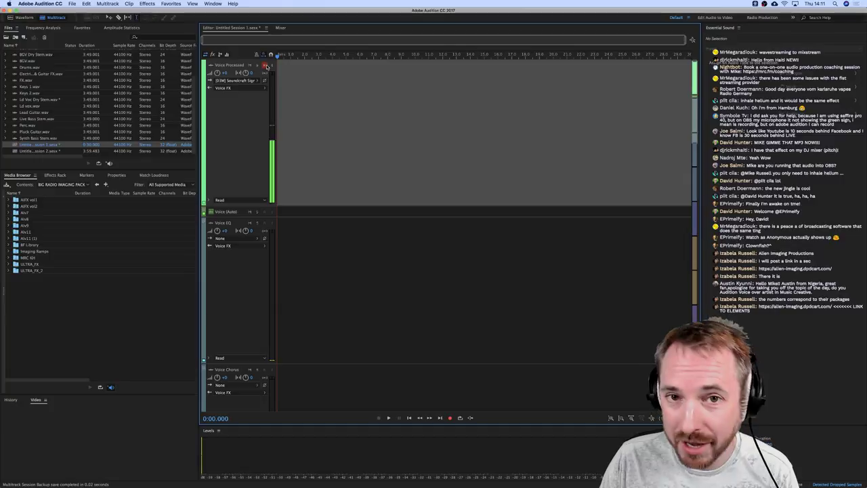
- Disarm and rearm the Voice Processed track for recording and try its input monitoring
{"action": "left_click", "coordinate": [265, 65]}
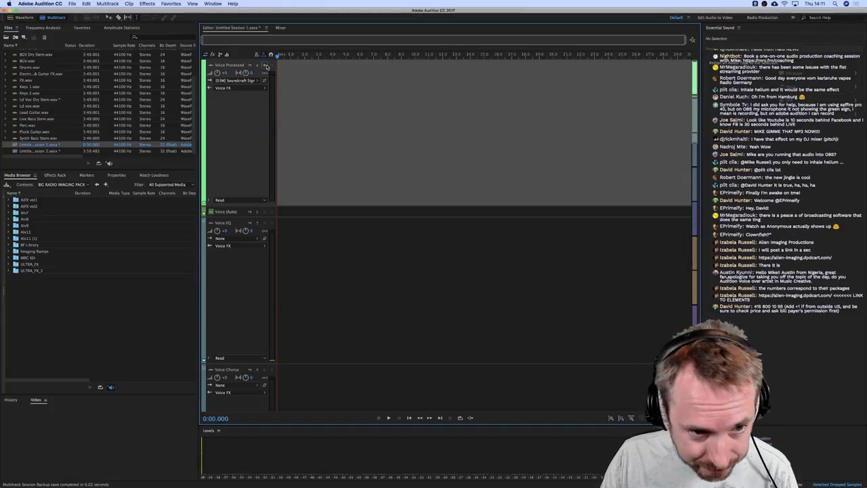
{"action": "mouse_move", "coordinate": [519, 477]}
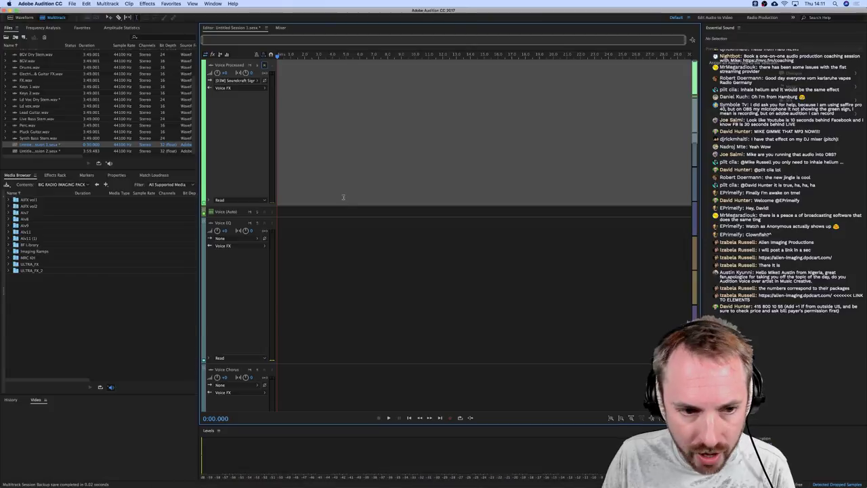
{"action": "left_click", "coordinate": [264, 66]}
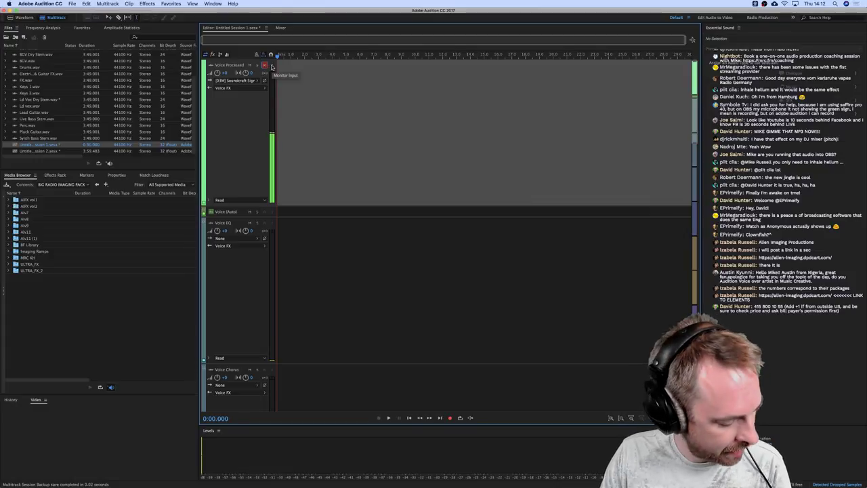
{"action": "left_click", "coordinate": [272, 66]}
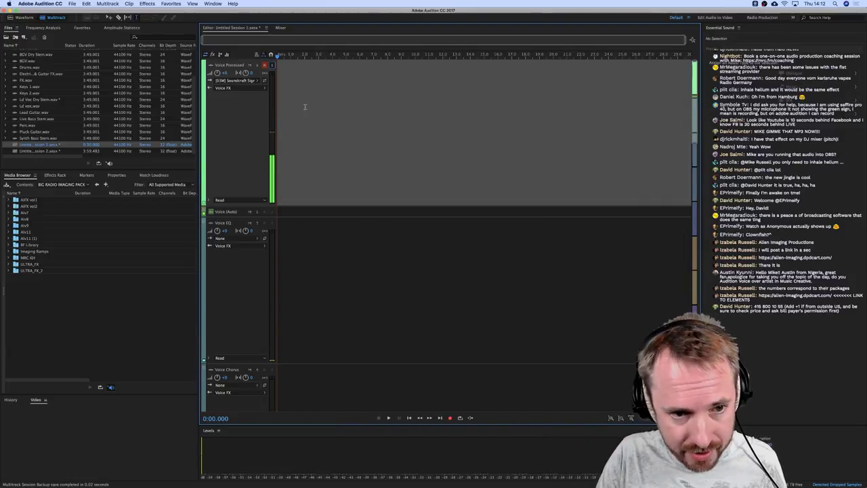
{"action": "left_click", "coordinate": [338, 128]}
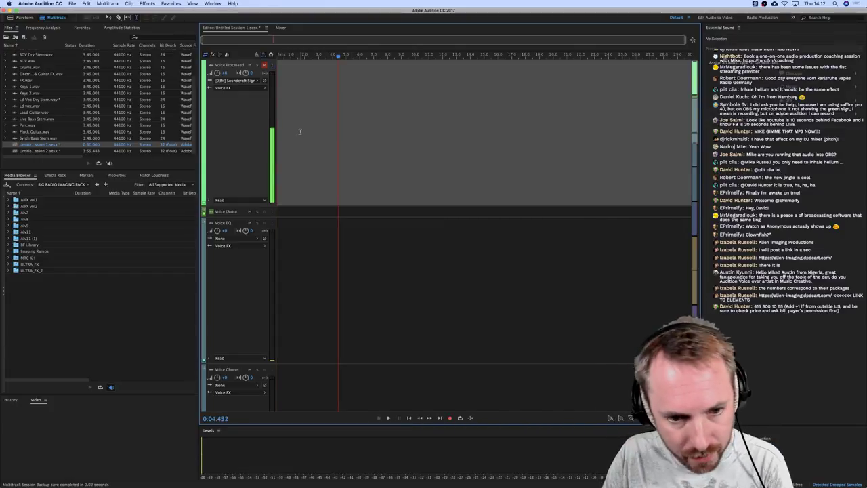
- Set the Audio Hardware I/O buffer size to 16 samples and test input monitoring on the Voice Processed track
{"action": "left_click", "coordinate": [36, 3]}
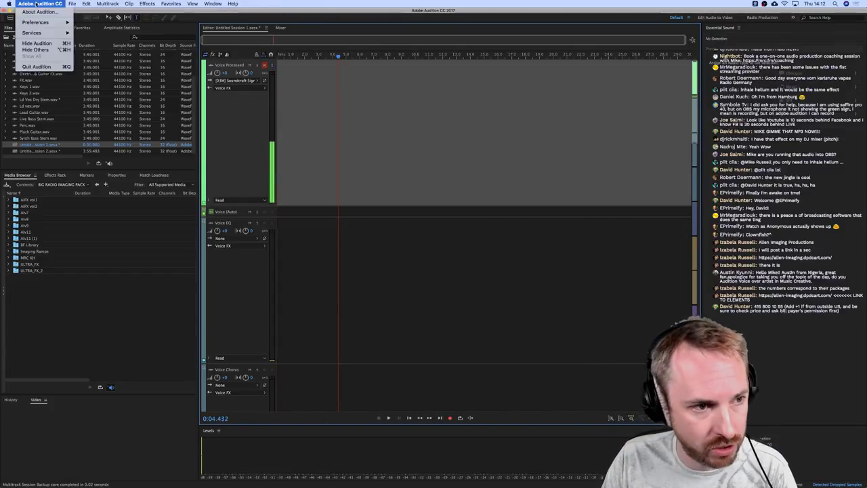
{"action": "mouse_move", "coordinate": [54, 23]}
{"action": "left_click", "coordinate": [100, 46]}
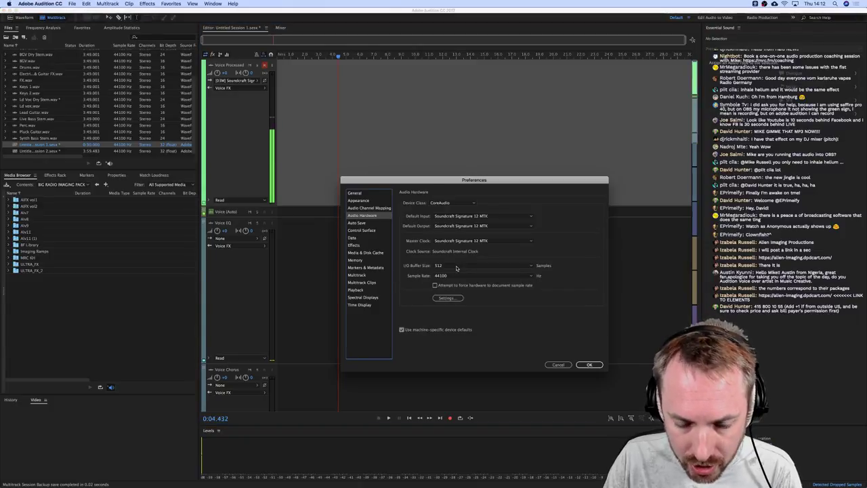
{"action": "left_click", "coordinate": [457, 267]}
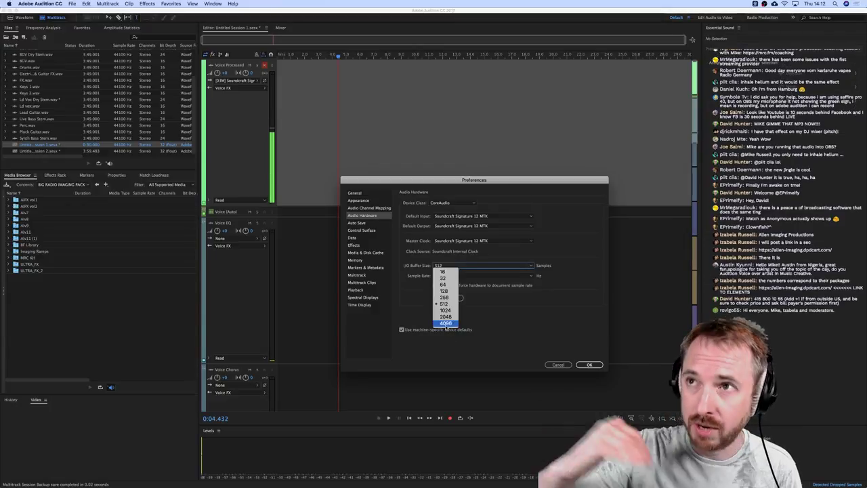
{"action": "left_click", "coordinate": [442, 271]}
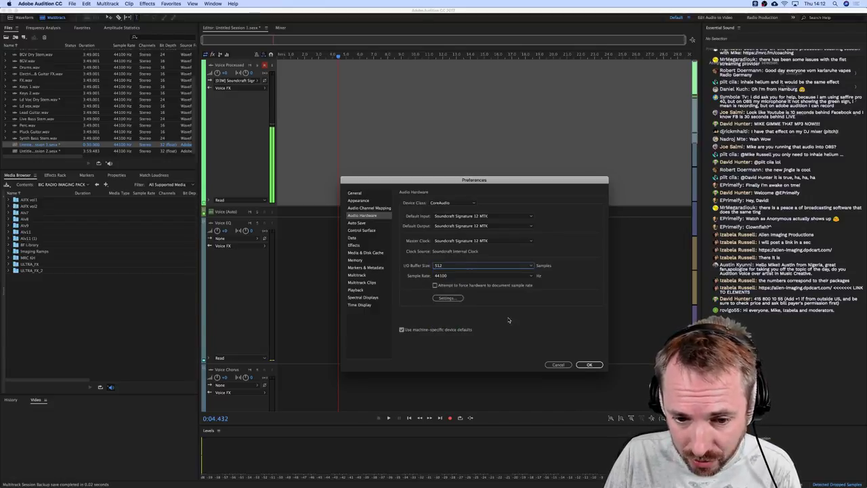
{"action": "left_click", "coordinate": [589, 365]}
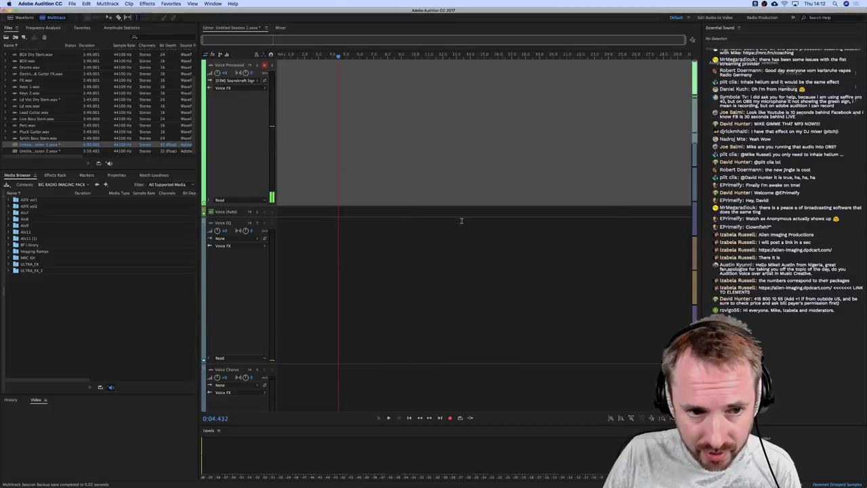
{"action": "left_click", "coordinate": [271, 65]}
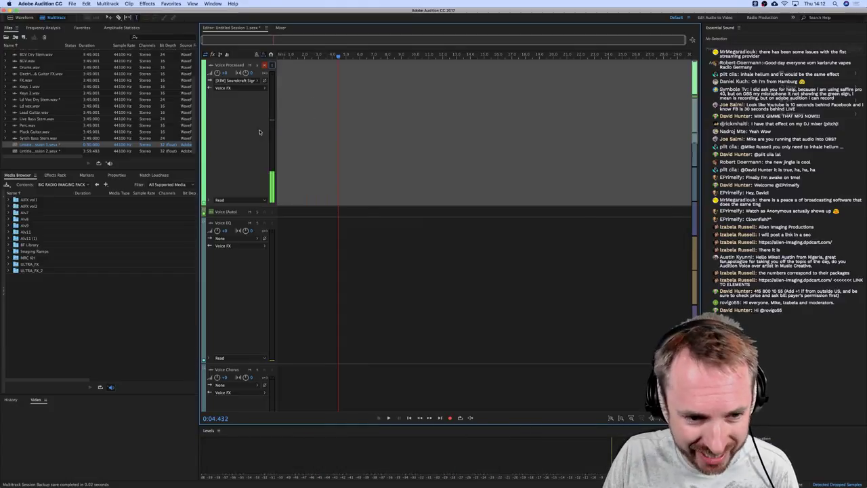
- Set the I/O buffer size in the Audio Hardware preferences to 512 samples and apply it
{"action": "key", "text": "super+comma"}
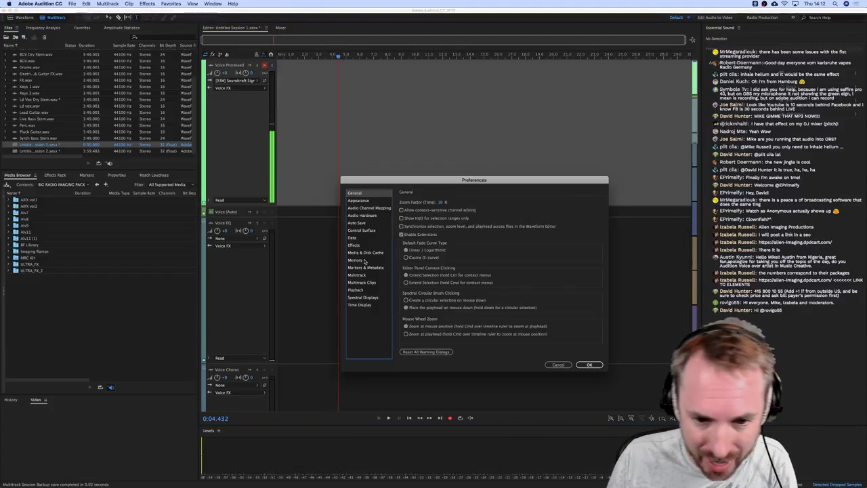
{"action": "left_click", "coordinate": [365, 201]}
{"action": "left_click", "coordinate": [368, 207]}
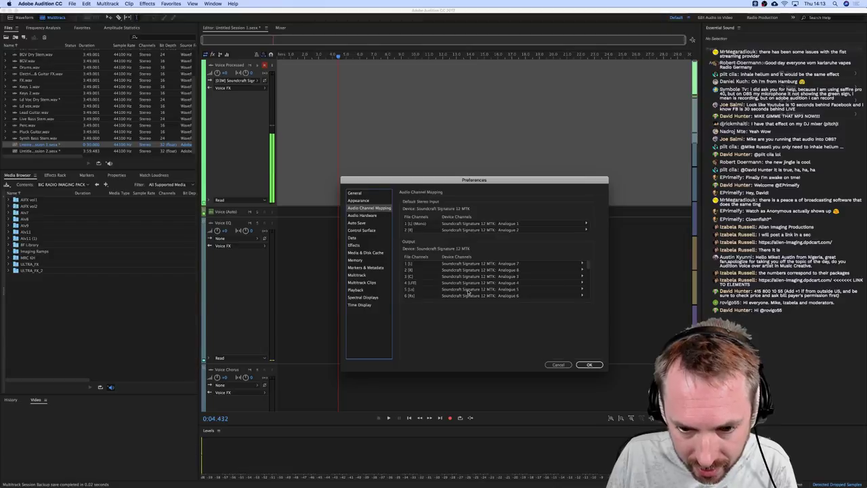
{"action": "left_click", "coordinate": [362, 215]}
{"action": "left_click", "coordinate": [469, 266]}
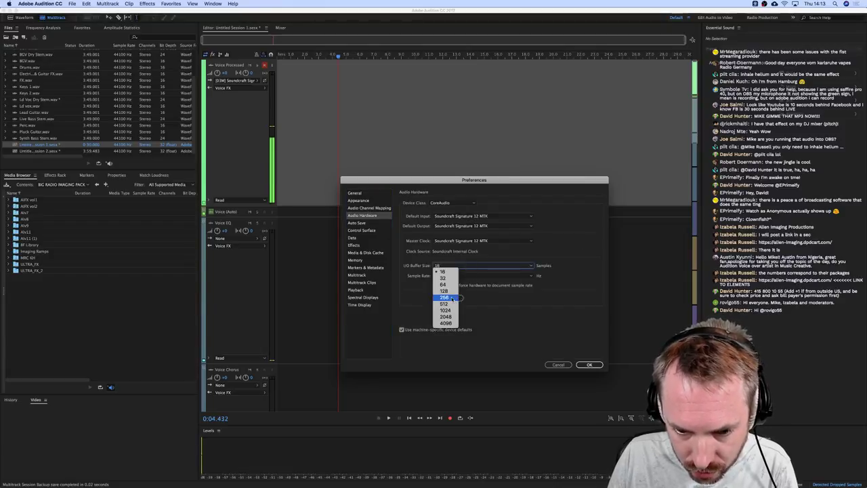
{"action": "left_click", "coordinate": [447, 304]}
{"action": "left_click", "coordinate": [586, 366]}
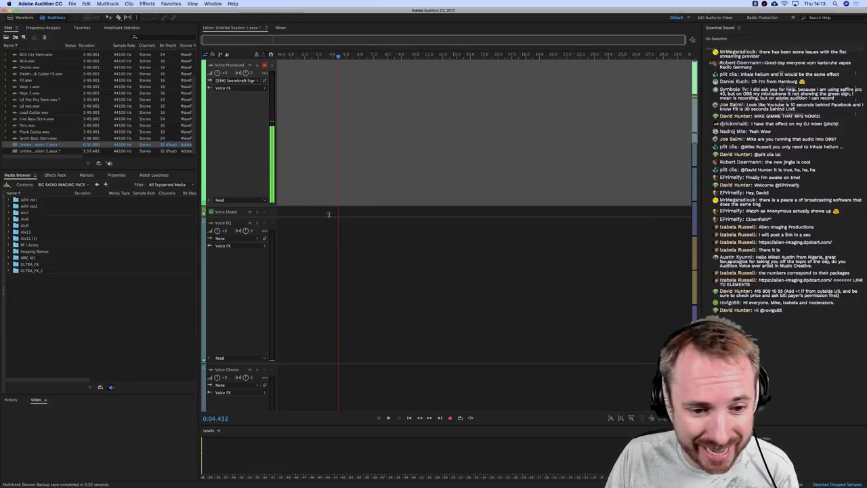
- Set both the default input and default output in the Audio Hardware preferences to Scarlett 2i2 USB
{"action": "key", "text": "super+comma"}
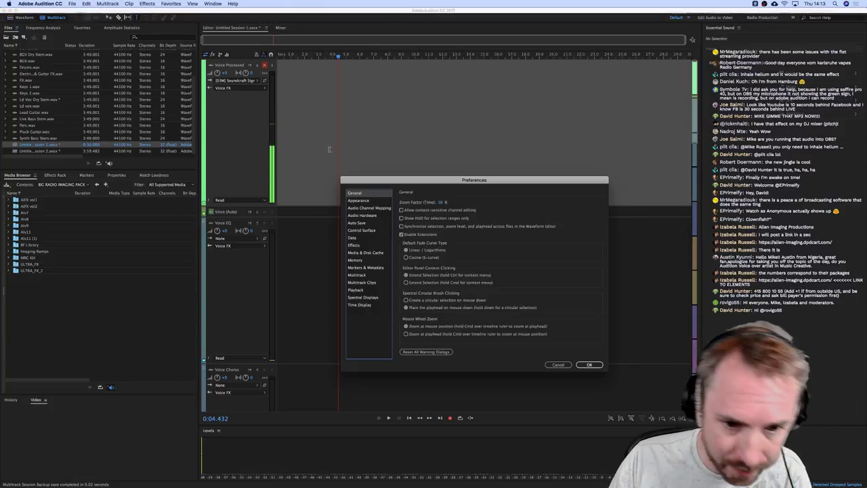
{"action": "left_click", "coordinate": [380, 208]}
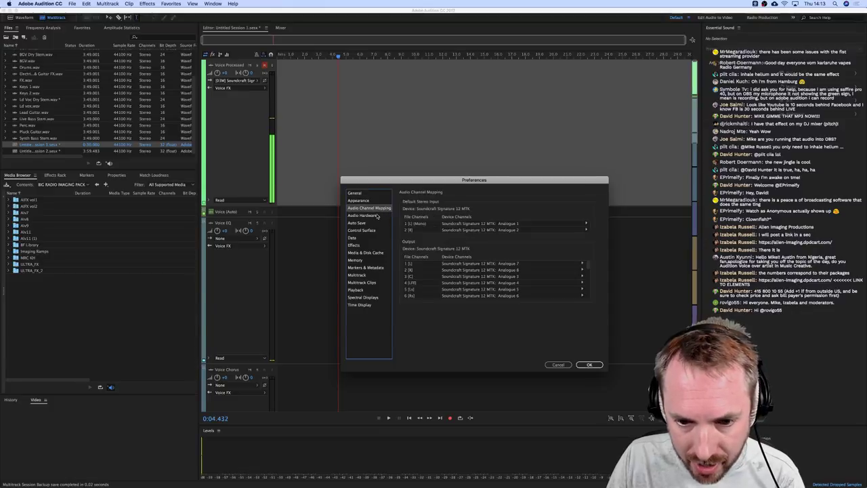
{"action": "left_click", "coordinate": [373, 216]}
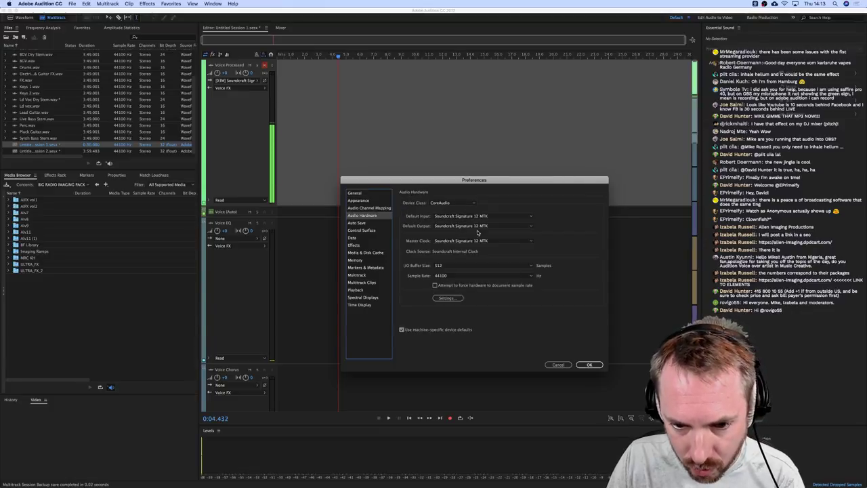
{"action": "left_click", "coordinate": [439, 203]}
{"action": "left_click", "coordinate": [446, 209]}
{"action": "left_click", "coordinate": [481, 215]}
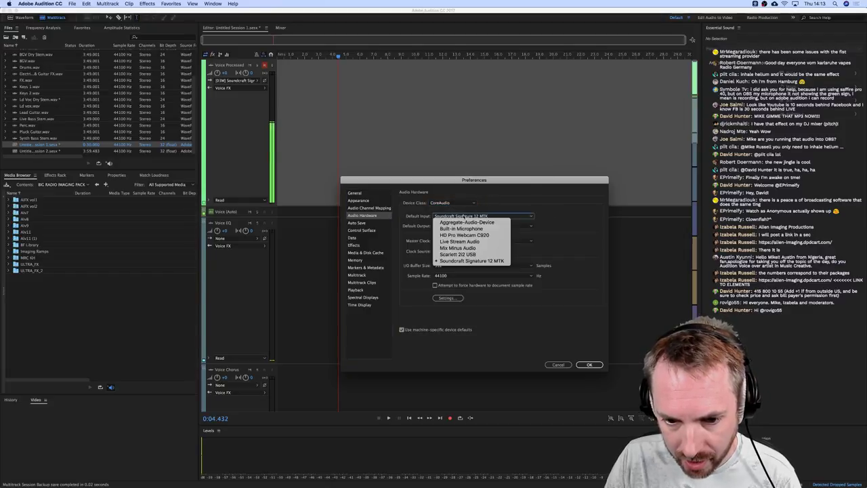
{"action": "left_click", "coordinate": [460, 255]}
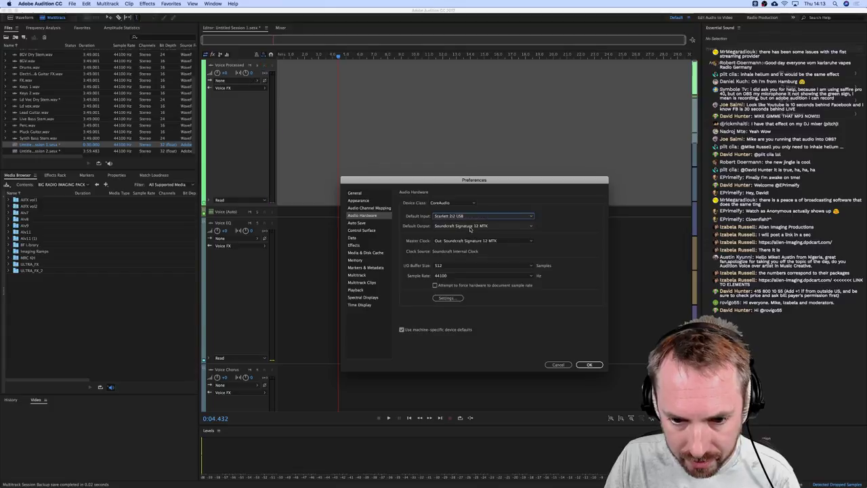
{"action": "left_click", "coordinate": [471, 227]}
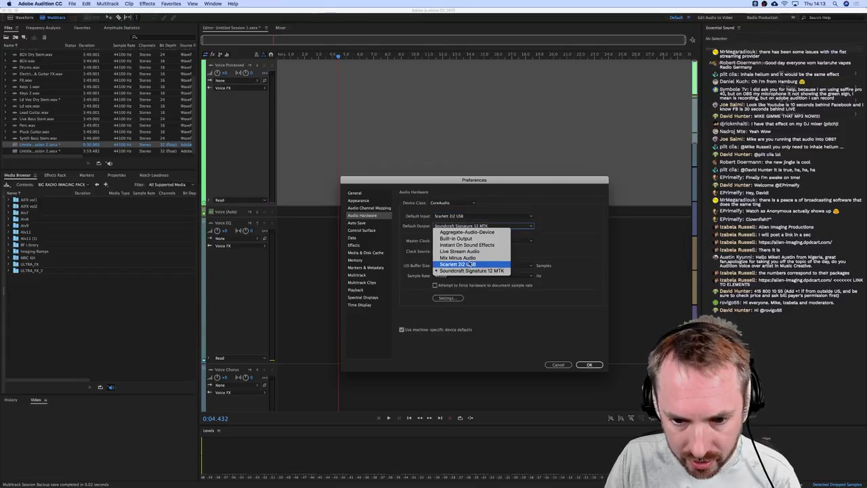
{"action": "left_click", "coordinate": [467, 264]}
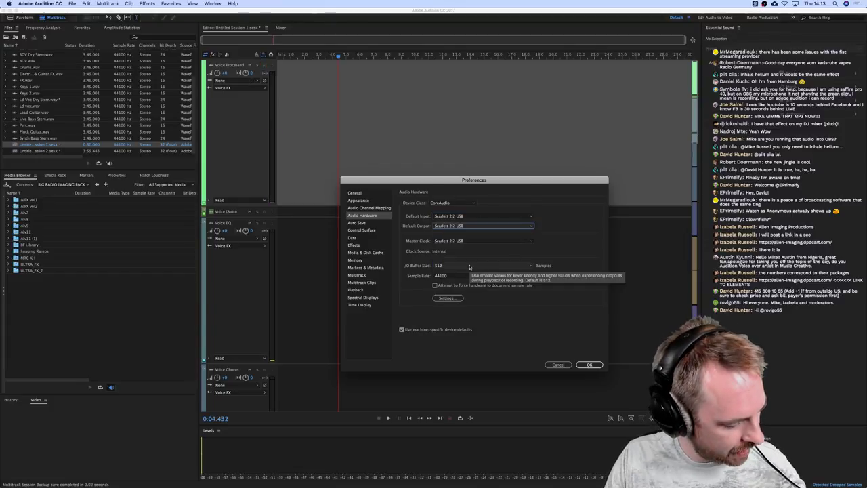
{"action": "left_click", "coordinate": [588, 365]}
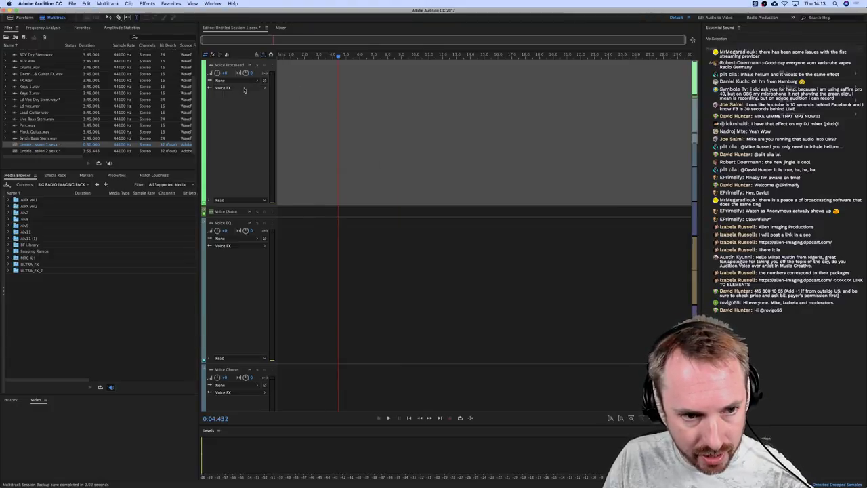
- Set the Voice Processed track's input to mono Scarlett 2i2 USB Input 1
{"action": "left_click", "coordinate": [243, 86]}
{"action": "left_click", "coordinate": [245, 85]}
{"action": "left_click", "coordinate": [245, 83]}
{"action": "mouse_move", "coordinate": [287, 95]}
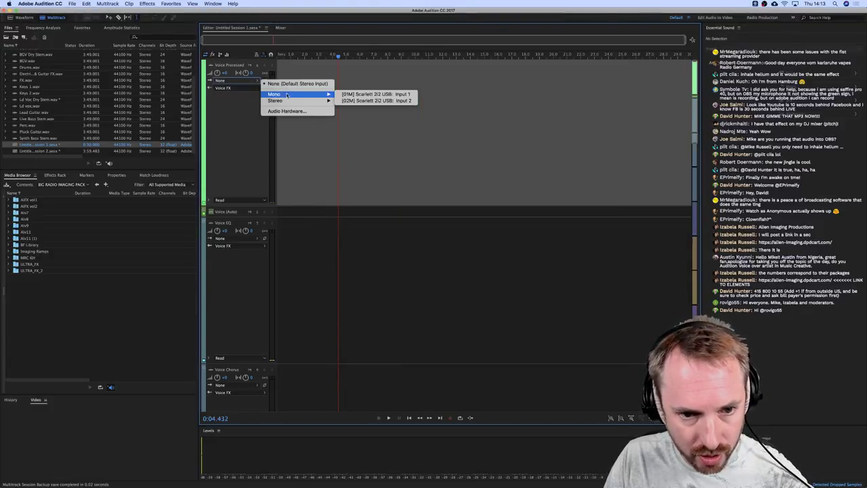
{"action": "left_click", "coordinate": [350, 96]}
- Arm the Voice Processed track, test input monitoring with its effects rack shown, and disarm it
{"action": "left_click", "coordinate": [264, 65]}
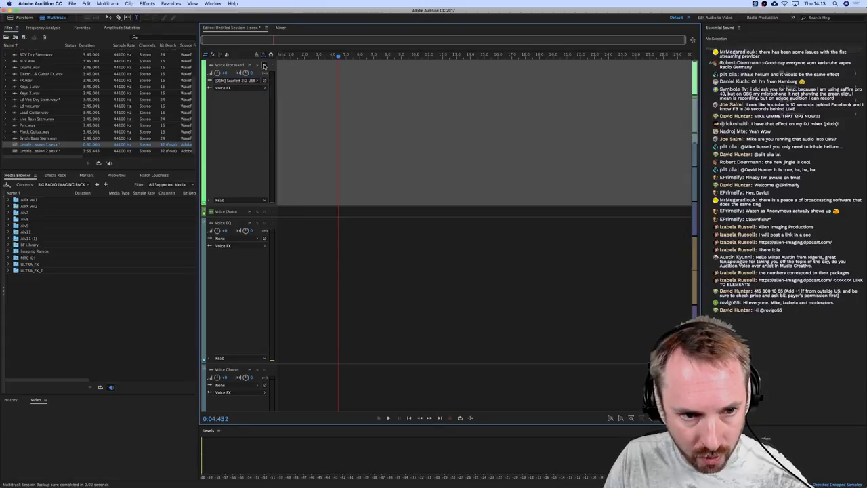
{"action": "left_click", "coordinate": [272, 66]}
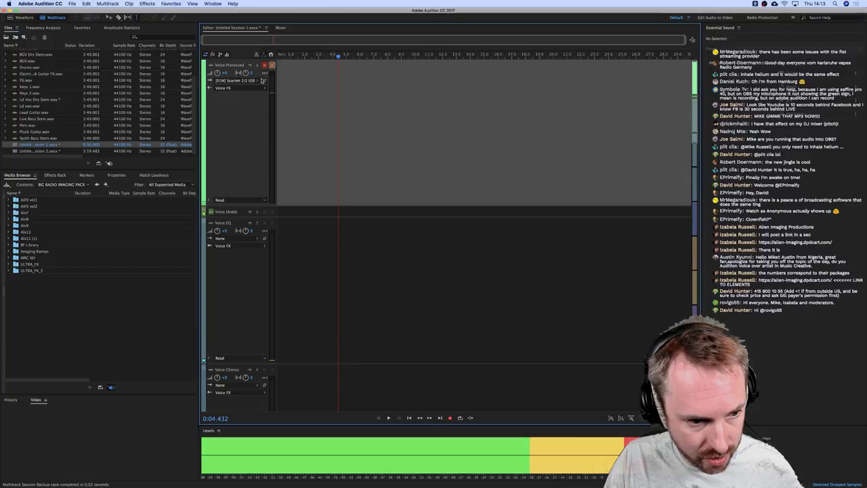
{"action": "left_click", "coordinate": [55, 174]}
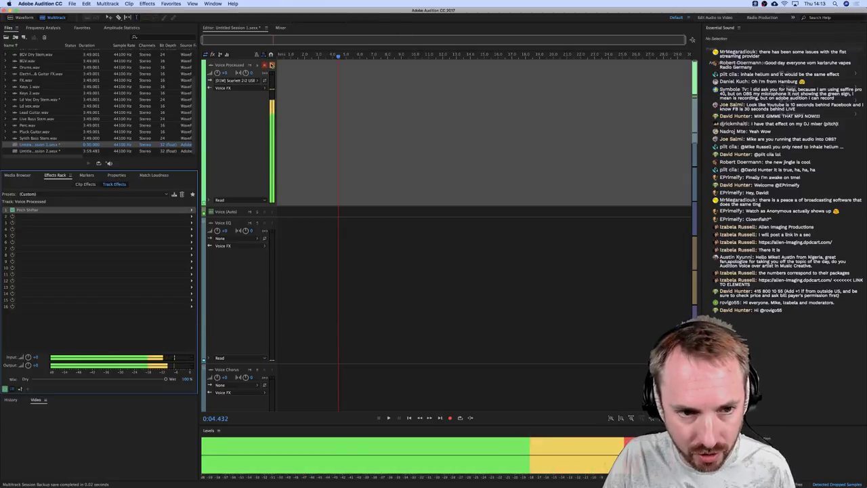
{"action": "left_click", "coordinate": [264, 65]}
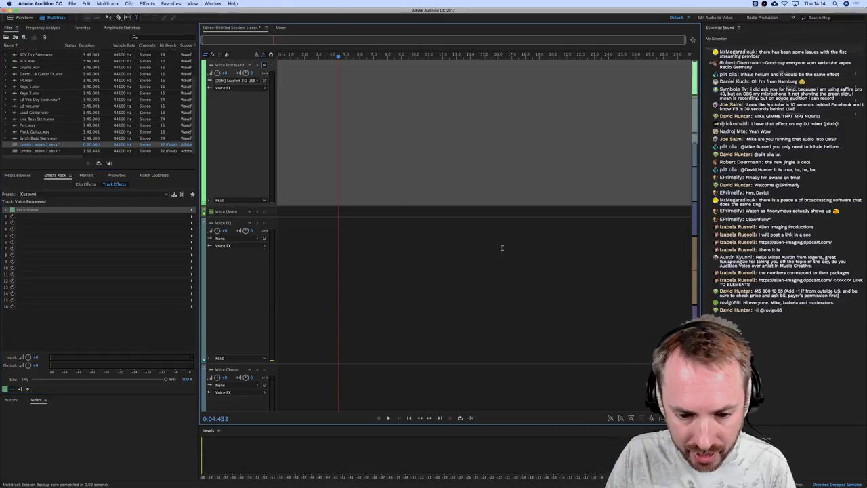
- Switch to Logic Pro X and turn on input monitoring for the Audio 5 track
{"action": "mouse_move", "coordinate": [609, 474]}
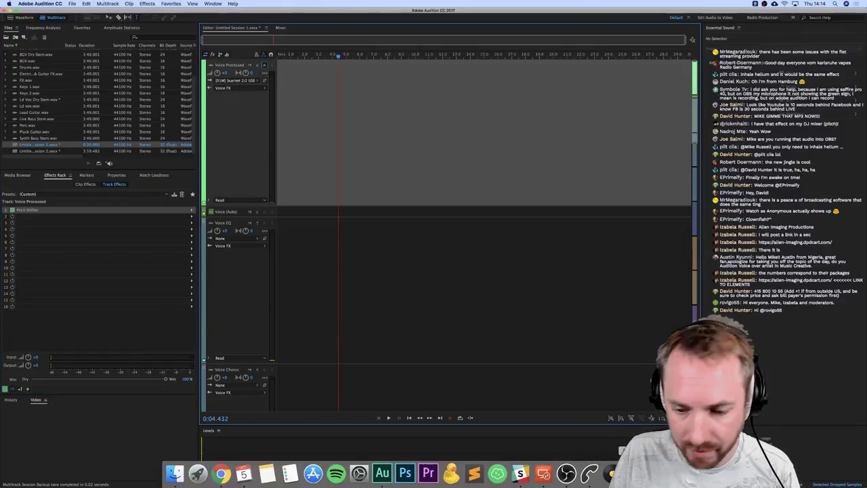
{"action": "left_click", "coordinate": [612, 474]}
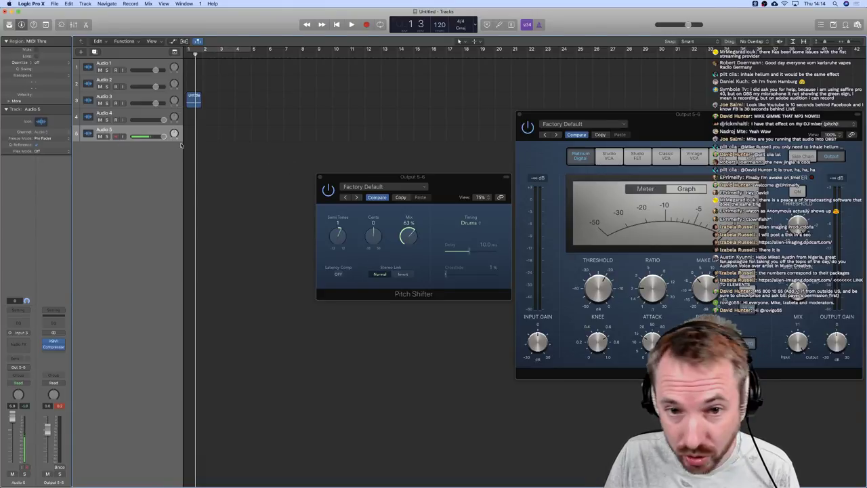
{"action": "left_click", "coordinate": [122, 137]}
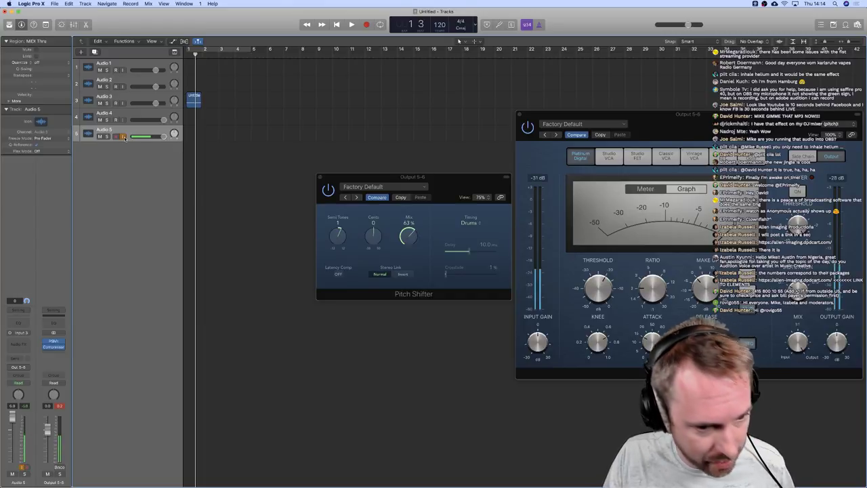
- Try the Pitch Shifter at 10 semitones, raise its mix to 93%, and settle on 3 semitones
{"action": "left_click_drag", "start_coordinate": [338, 235], "coordinate": [343, 197]}
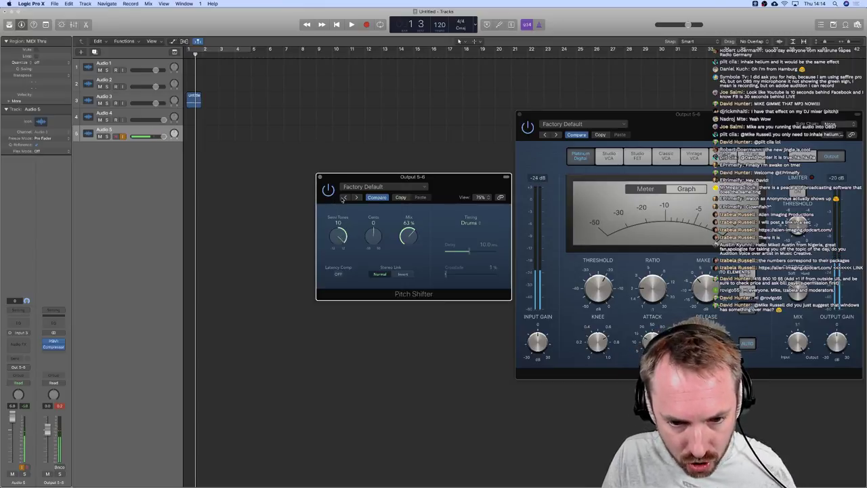
{"action": "left_click_drag", "start_coordinate": [398, 234], "coordinate": [400, 221]}
{"action": "left_click_drag", "start_coordinate": [338, 236], "coordinate": [332, 265]}
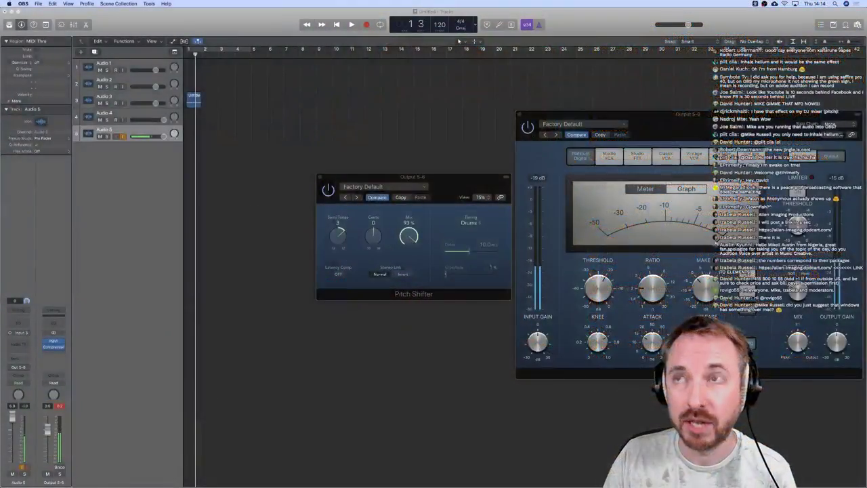
- Switch to Google Chrome to show the audio production coaching page and make the browser window narrower
{"action": "mouse_move", "coordinate": [178, 473]}
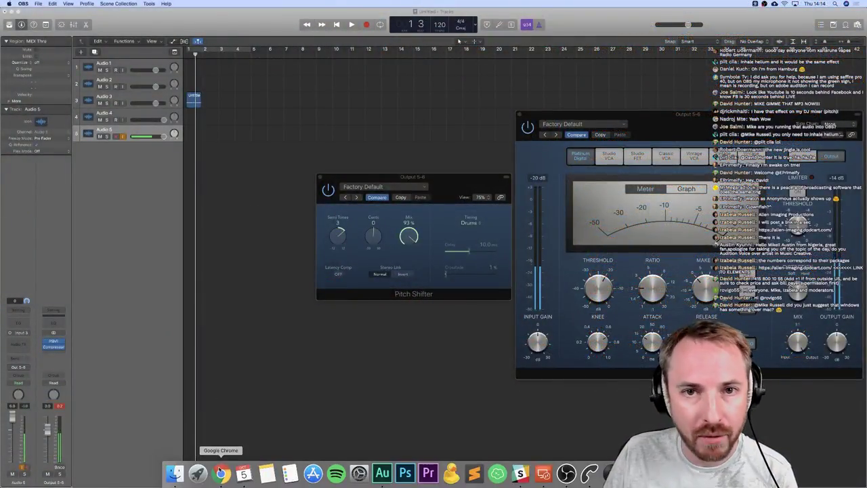
{"action": "left_click", "coordinate": [221, 472]}
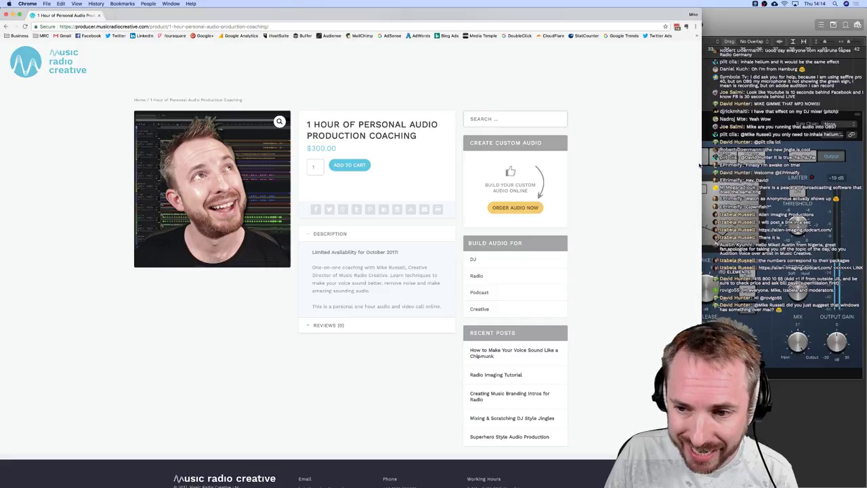
{"action": "left_click_drag", "start_coordinate": [700, 163], "coordinate": [619, 159]}
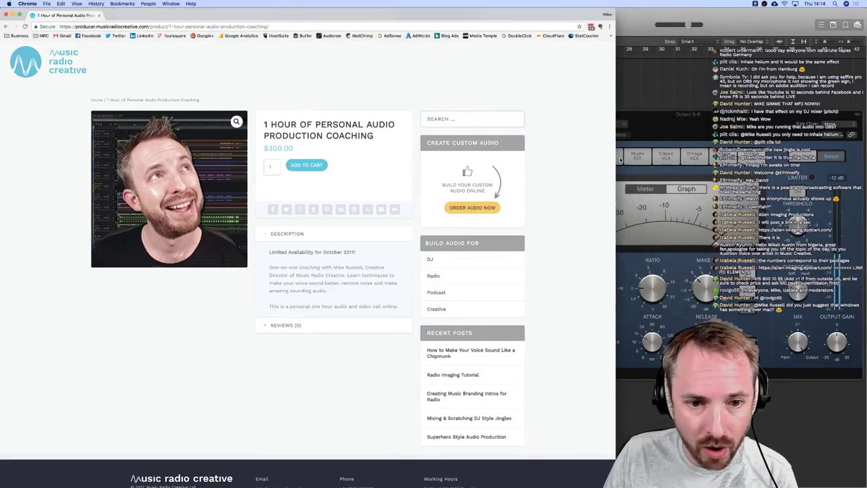
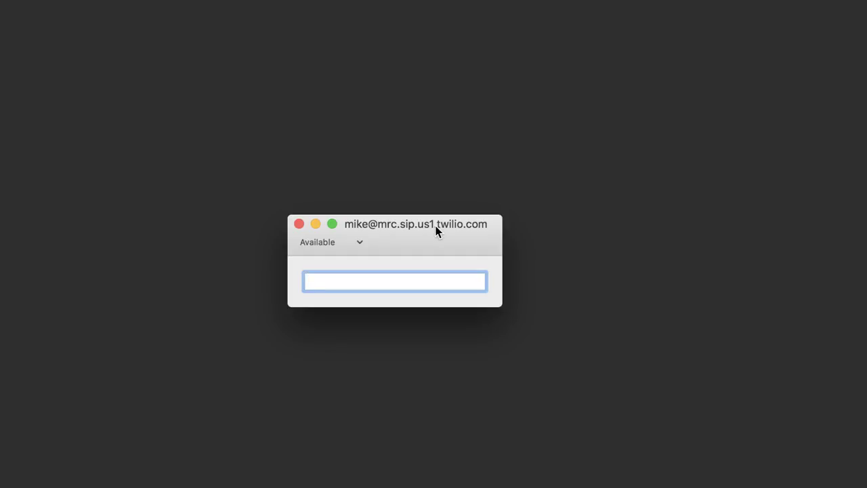
- Switch to the Telephone app, review the input and output devices in its Sound preferences, and close them
{"action": "left_click_drag", "start_coordinate": [435, 230], "coordinate": [441, 222]}
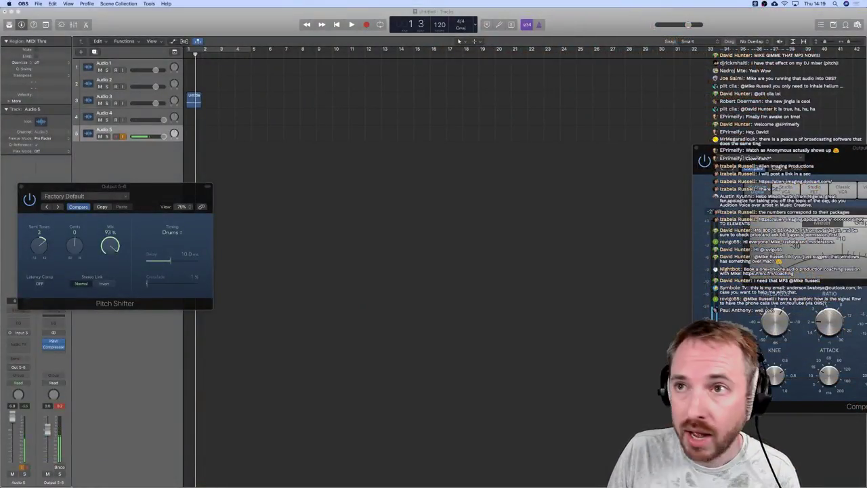
{"action": "key", "text": "super+Tab"}
{"action": "left_click", "coordinate": [27, 4]}
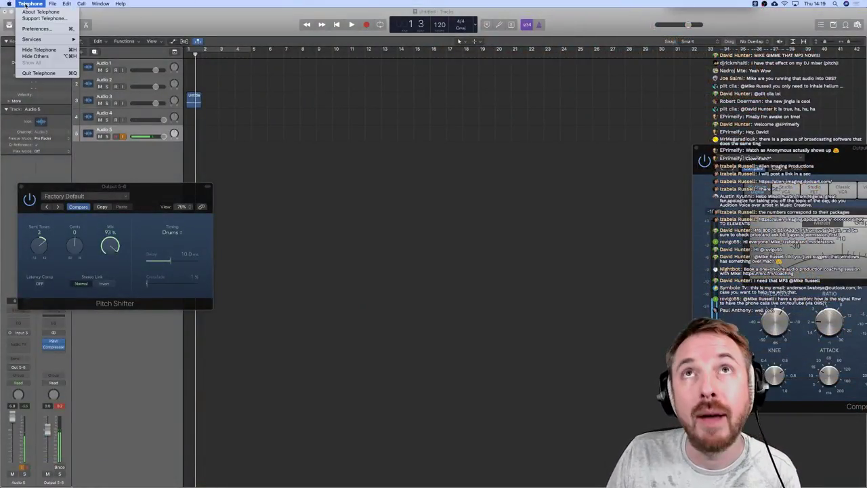
{"action": "left_click", "coordinate": [431, 180]}
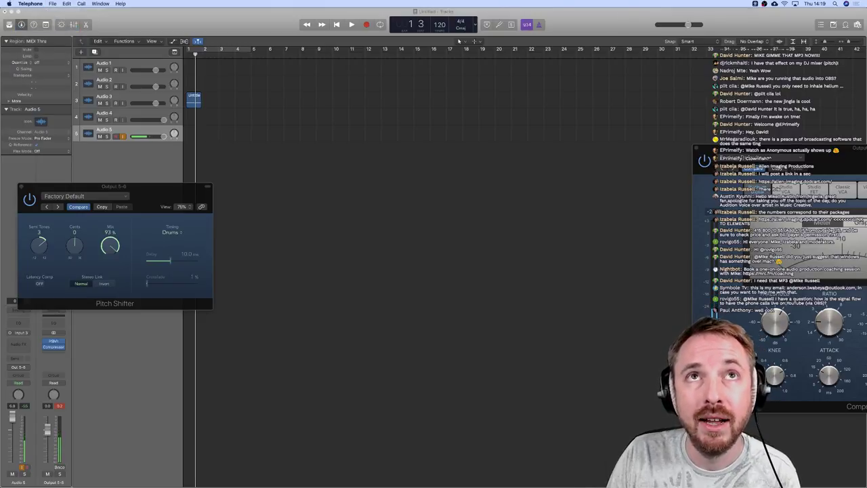
{"action": "left_click", "coordinate": [346, 228]}
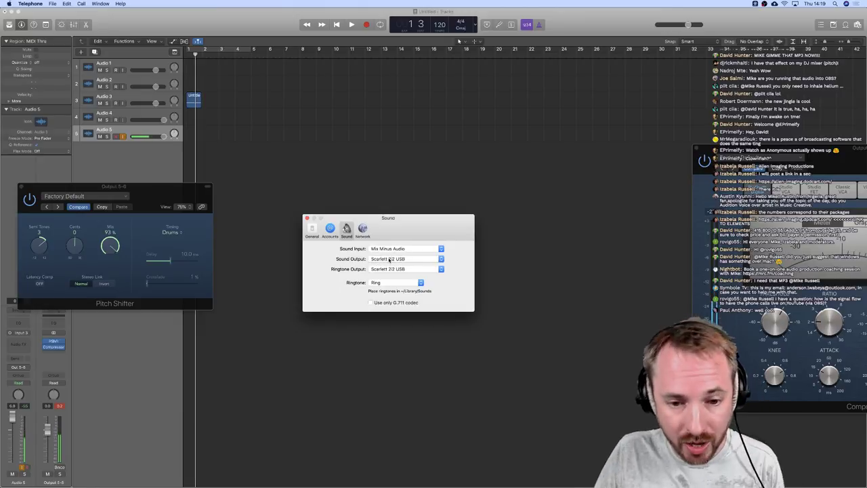
{"action": "left_click", "coordinate": [307, 219]}
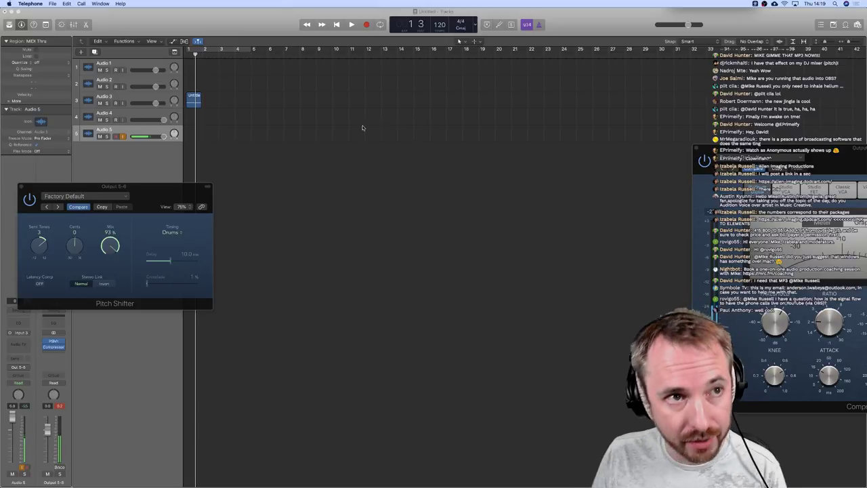
- Switch to Adobe Audition and open the second untitled multitrack session
{"action": "mouse_move", "coordinate": [406, 485]}
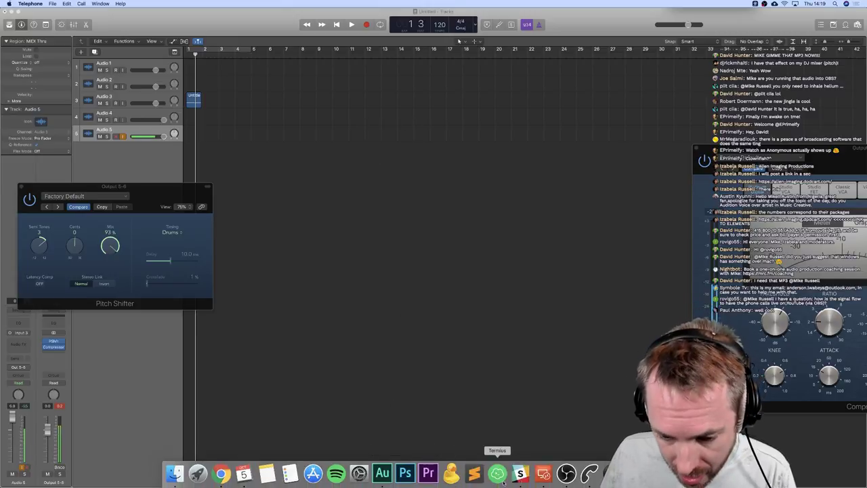
{"action": "left_click", "coordinate": [382, 473]}
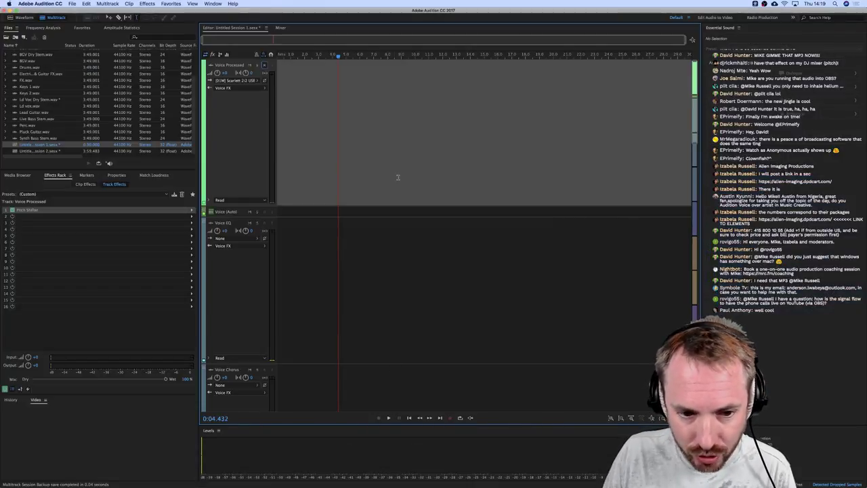
{"action": "double_click", "coordinate": [39, 150]}
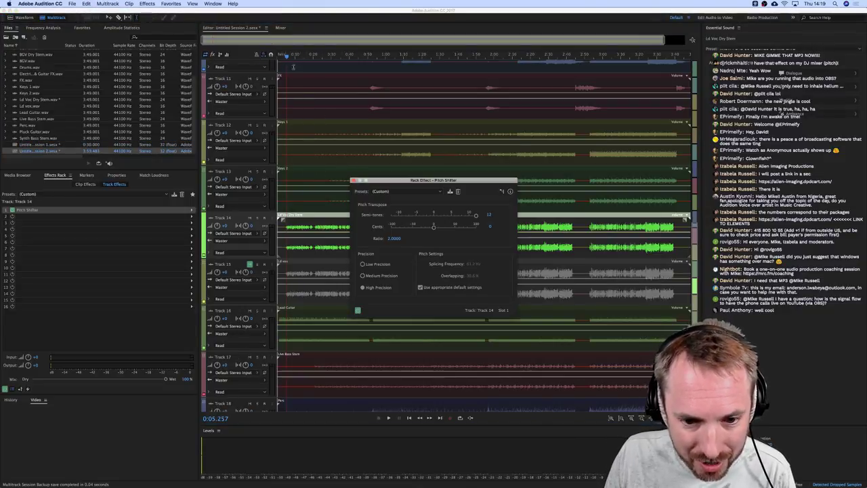
- Reset Track 14's Pitch Shifter to 0 semitones, solo the track, and play it from about 0:05
{"action": "left_click_drag", "start_coordinate": [475, 218], "coordinate": [434, 218]}
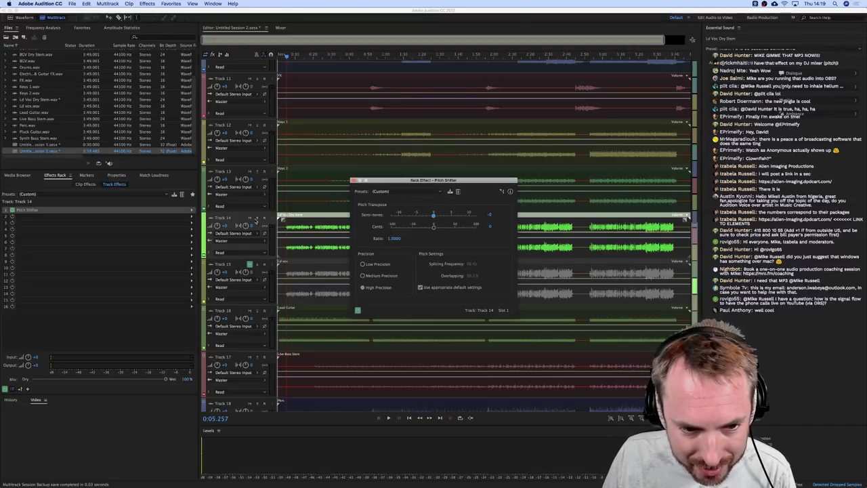
{"action": "left_click", "coordinate": [257, 218]}
{"action": "left_click", "coordinate": [285, 56]}
{"action": "scroll", "coordinate": [285, 57], "scroll_direction": "up", "scroll_amount": 5}
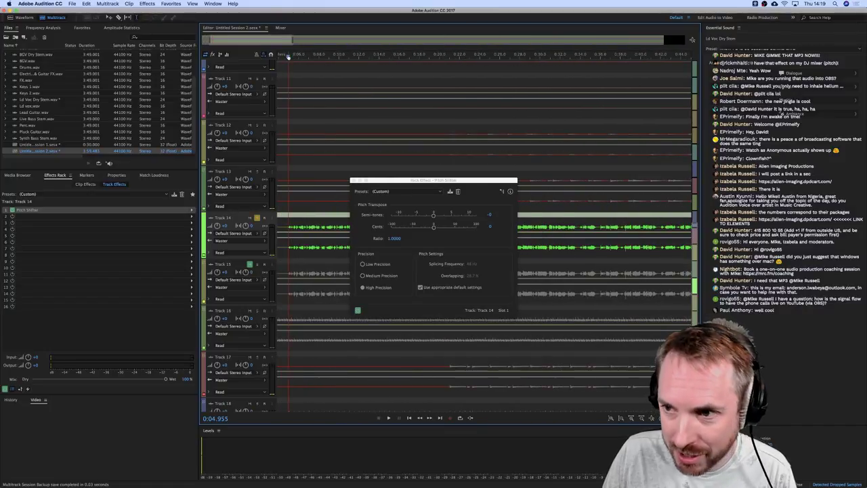
{"action": "left_click_drag", "start_coordinate": [394, 180], "coordinate": [145, 175]}
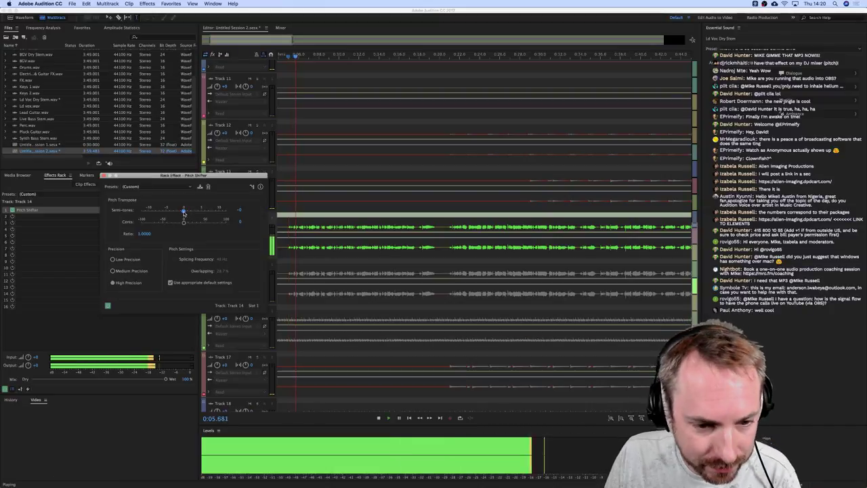
{"action": "left_click", "coordinate": [340, 213]}
- Set both the default input and default output in the Audio Hardware preferences to Soundcraft Signature 12 MTK
{"action": "key", "text": "super+comma"}
{"action": "left_click", "coordinate": [369, 207]}
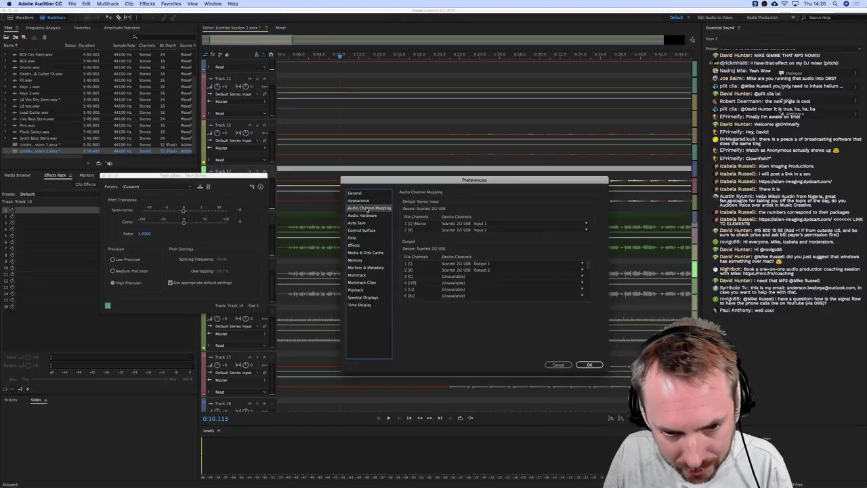
{"action": "left_click", "coordinate": [372, 215]}
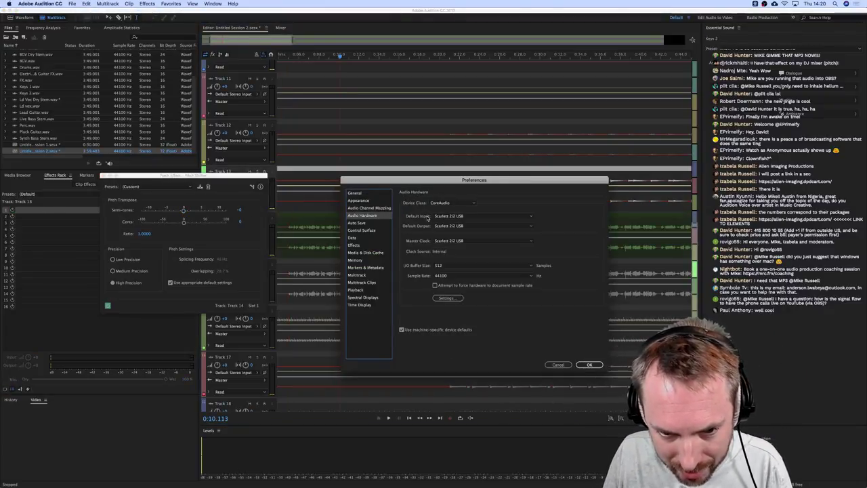
{"action": "left_click", "coordinate": [461, 216]}
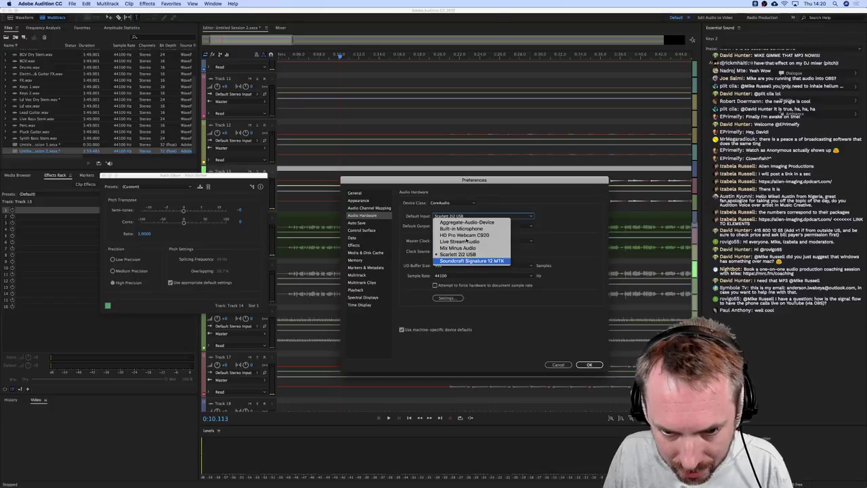
{"action": "left_click", "coordinate": [471, 261]}
{"action": "left_click", "coordinate": [475, 226]}
{"action": "left_click", "coordinate": [472, 270]}
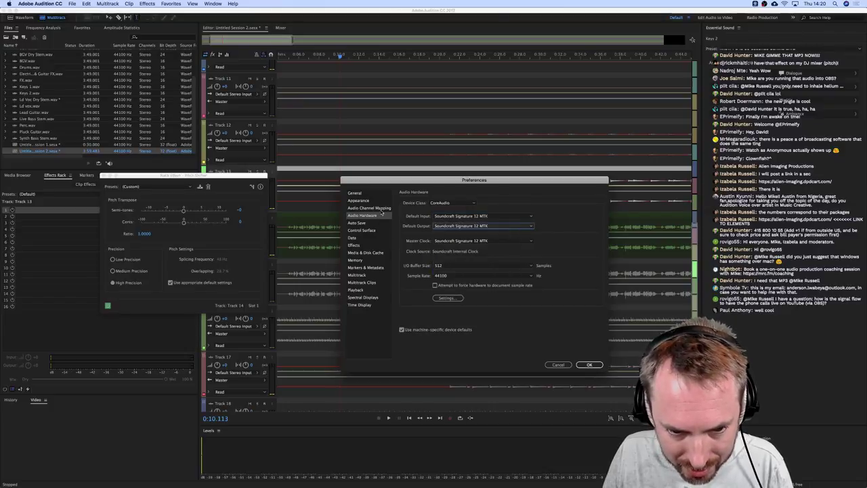
- Map the left and right output channels to Soundcraft Signature 12 MTK Analogue 7 and Analogue 8 and apply the preferences
{"action": "left_click", "coordinate": [371, 208]}
{"action": "left_click", "coordinate": [575, 272]}
{"action": "left_click", "coordinate": [575, 272]}
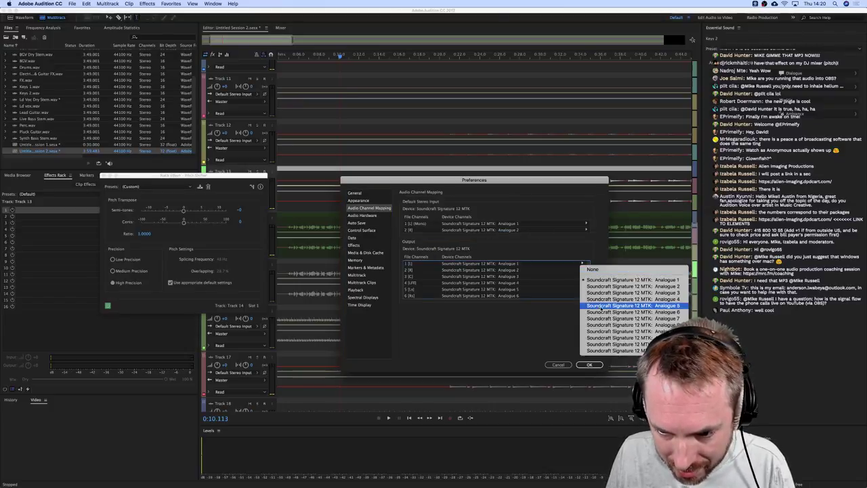
{"action": "left_click", "coordinate": [571, 273]}
{"action": "left_click", "coordinate": [582, 271]}
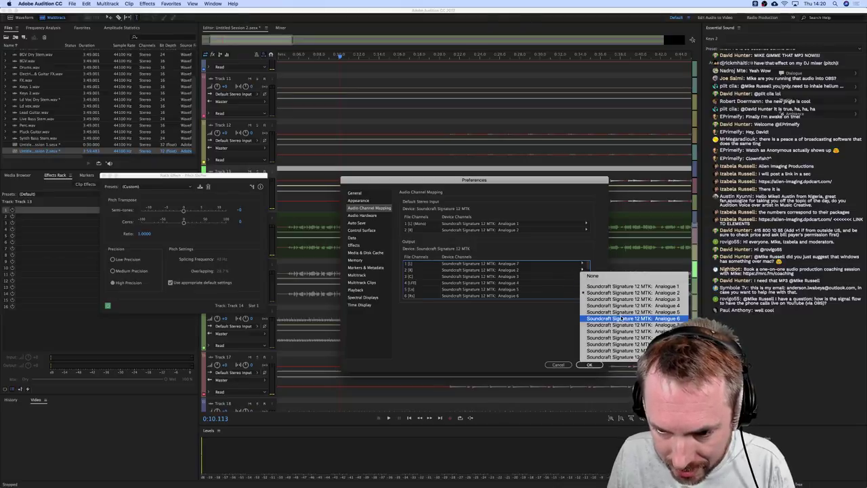
{"action": "left_click", "coordinate": [610, 331]}
{"action": "left_click", "coordinate": [589, 364]}
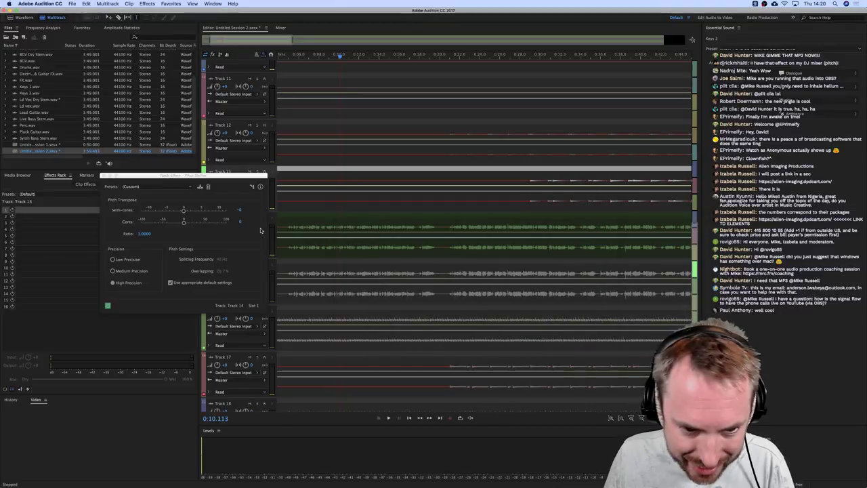
- Play Track 14 from about 0:04.7, lower its Pitch Shifter to -1 semitone, close the effect, and return to about 0:04.7
{"action": "left_click", "coordinate": [284, 212]}
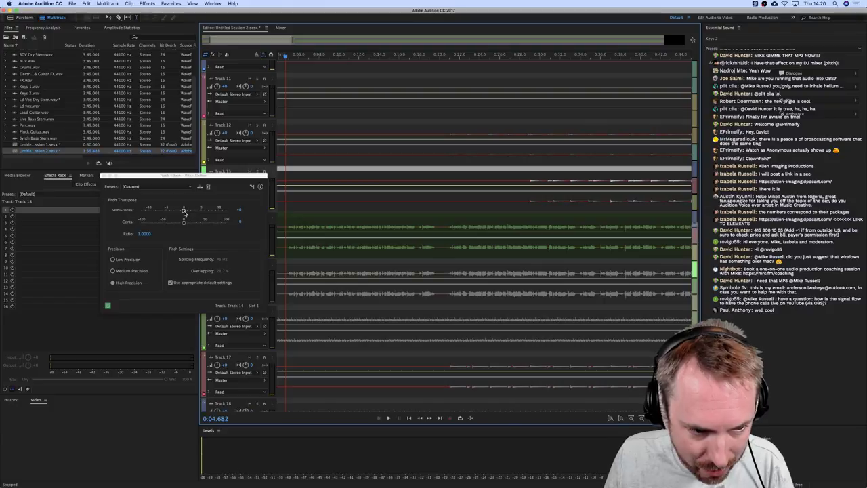
{"action": "key", "text": "space"}
{"action": "mouse_move", "coordinate": [184, 212]}
{"action": "left_mouse_down"}
{"action": "mouse_move", "coordinate": [199, 212]}
{"action": "mouse_move", "coordinate": [179, 213]}
{"action": "left_mouse_up"}
{"action": "left_click", "coordinate": [347, 196]}
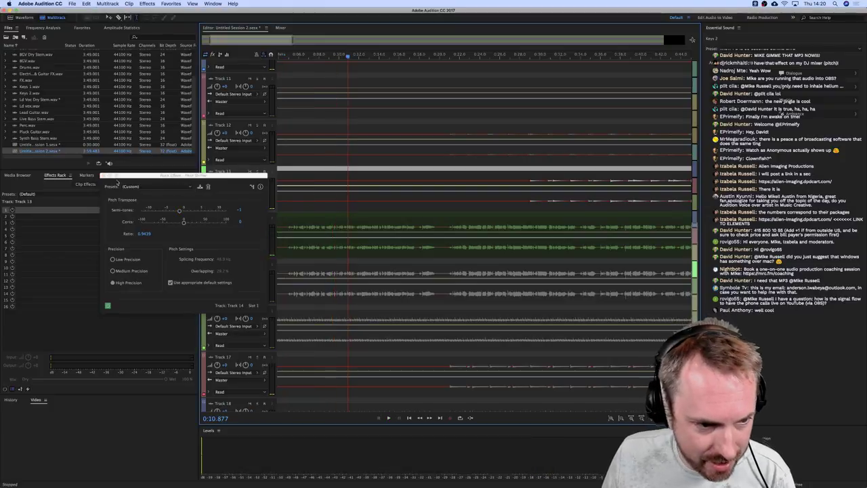
{"action": "left_click", "coordinate": [104, 176]}
{"action": "left_click", "coordinate": [285, 248]}
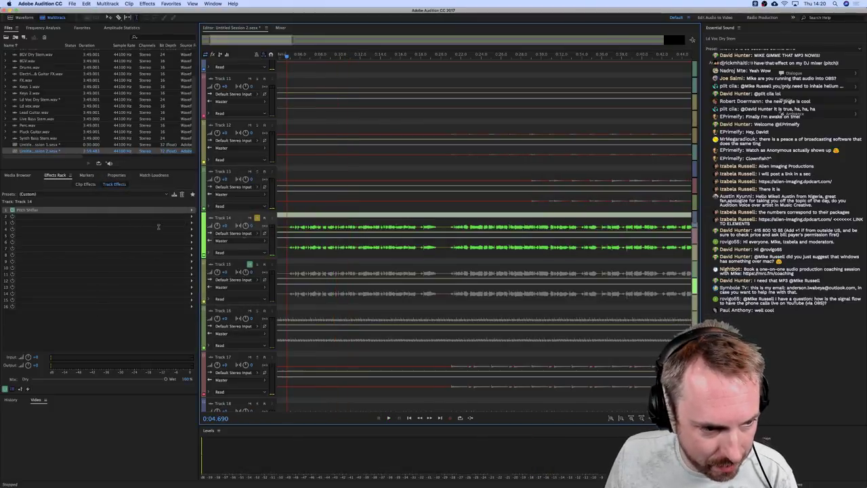
- Reset Track 14's Pitch Shifter to 0 semitones, then play from about 0:04.7 while raising it in stages to 12 semitones
{"action": "double_click", "coordinate": [90, 213]}
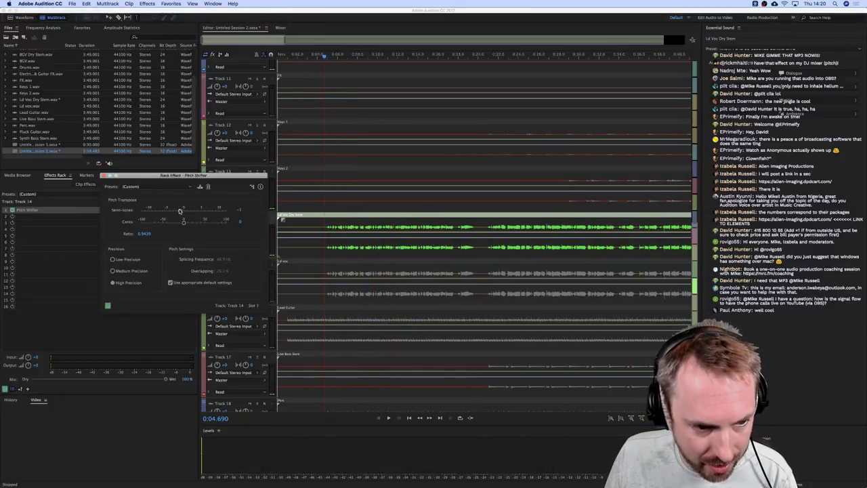
{"action": "left_click_drag", "start_coordinate": [180, 211], "coordinate": [184, 212]}
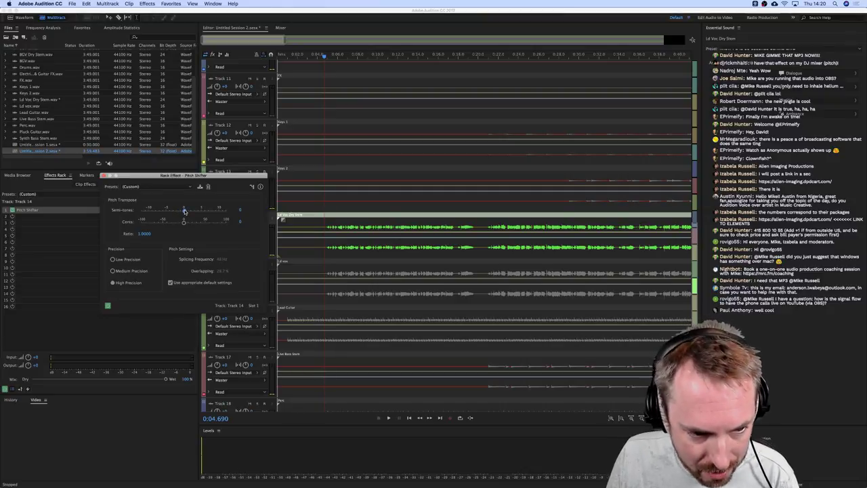
{"action": "key", "text": "space"}
{"action": "left_click_drag", "start_coordinate": [184, 212], "coordinate": [203, 211]}
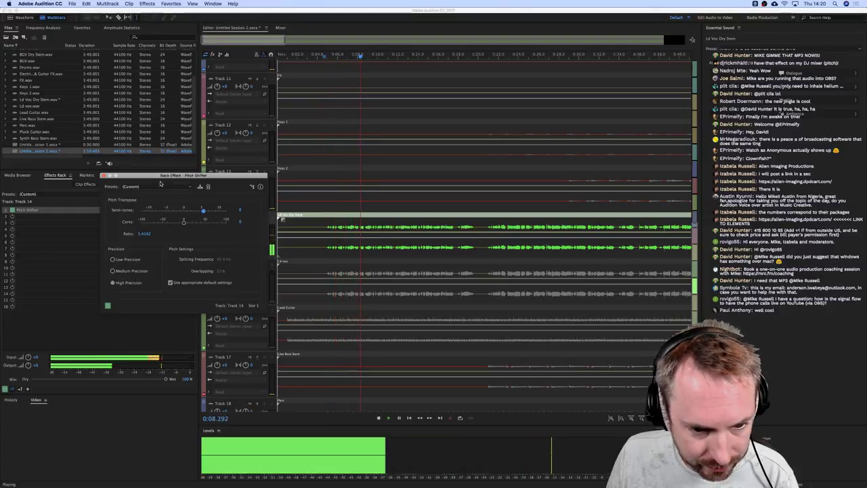
{"action": "left_click_drag", "start_coordinate": [206, 213], "coordinate": [227, 212]}
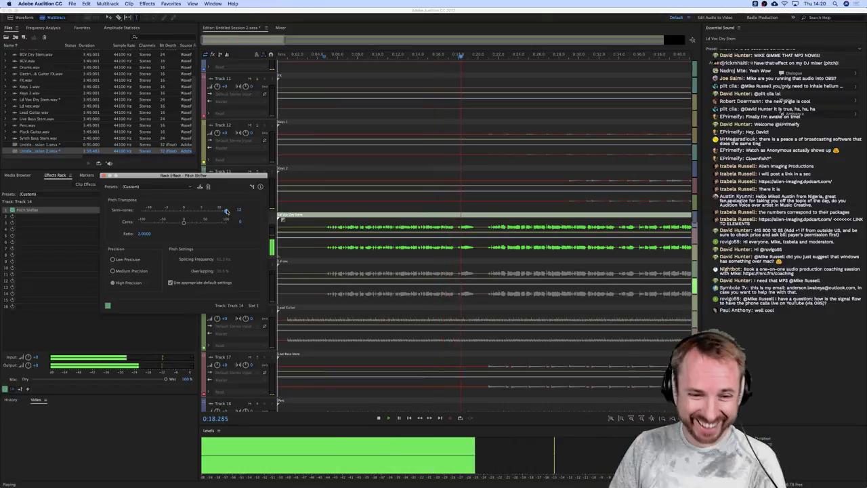
{"action": "key", "text": "space"}
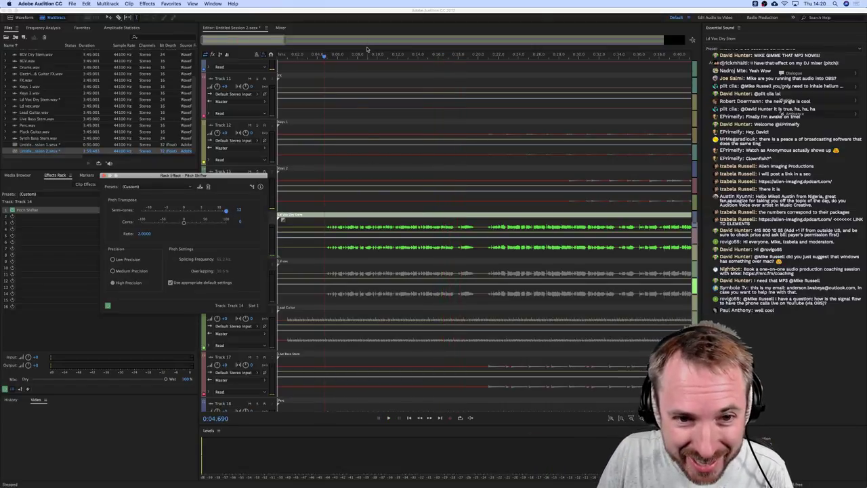
- Position the playhead at about 2:27.8, where the louder section of Track 14's lead vocal begins
{"action": "scroll", "coordinate": [366, 51], "scroll_direction": "down", "scroll_amount": 5}
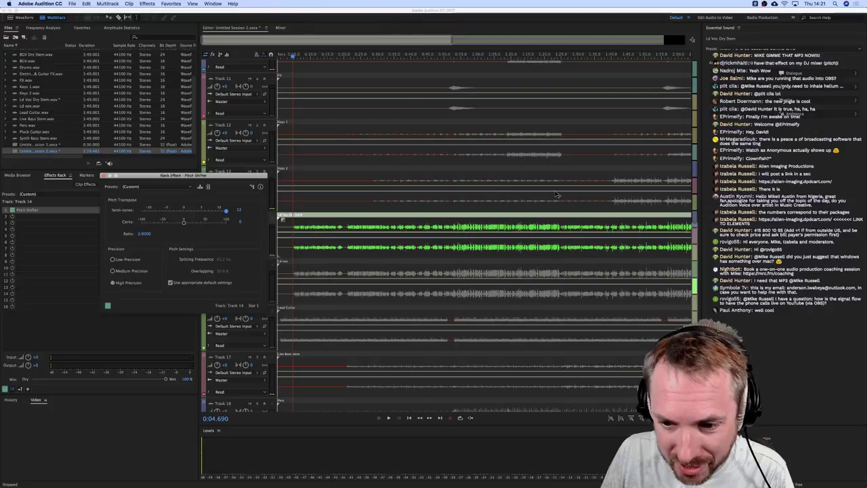
{"action": "scroll", "coordinate": [554, 195], "scroll_direction": "right", "scroll_amount": 5}
{"action": "scroll", "coordinate": [554, 195], "scroll_direction": "right", "scroll_amount": 5}
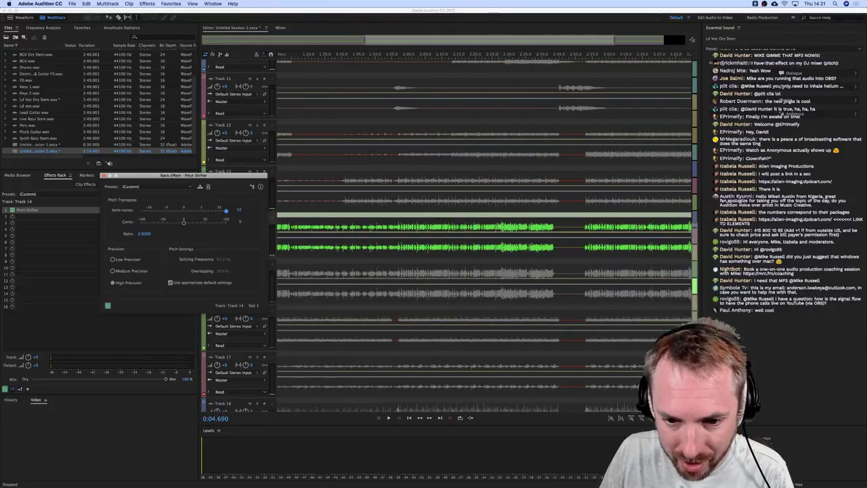
{"action": "left_click", "coordinate": [495, 55]}
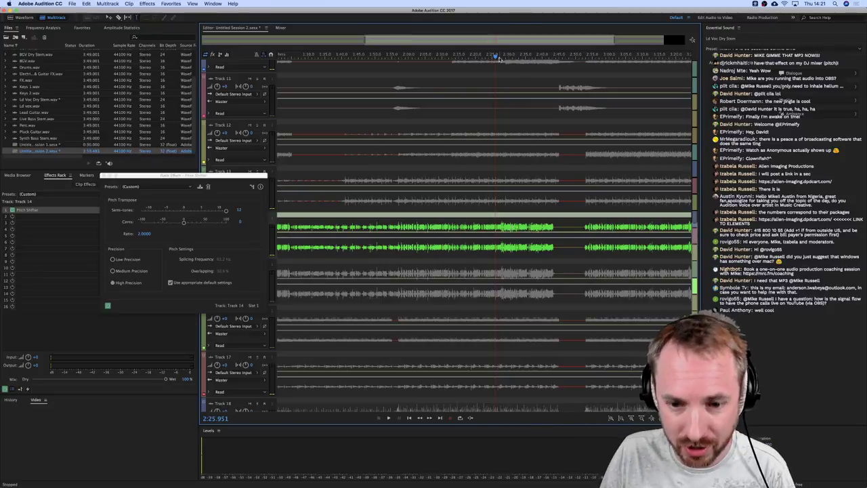
{"action": "scroll", "coordinate": [499, 59], "scroll_direction": "up", "scroll_amount": 3}
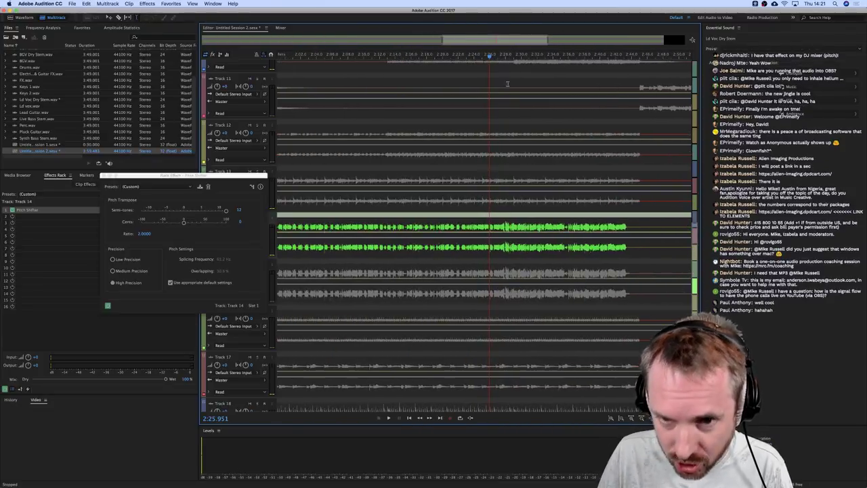
{"action": "left_click", "coordinate": [503, 59]}
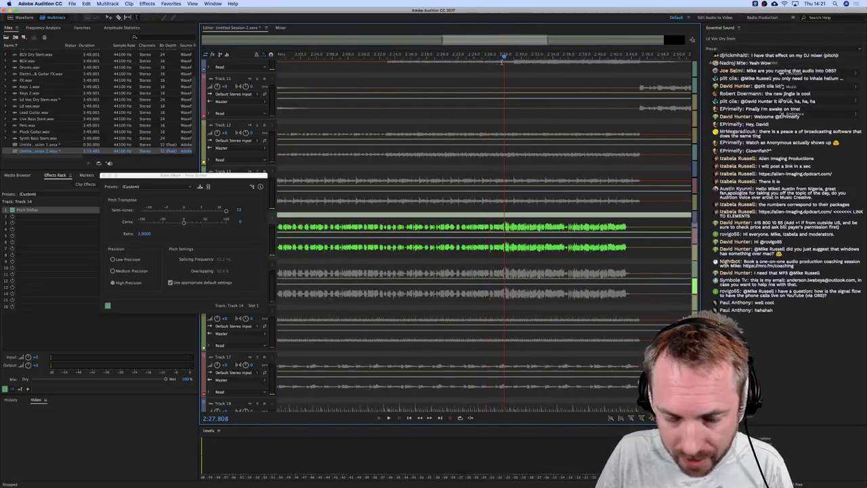
- Play the soloed vocal from about 2:27.8 while lowering its Pitch Shifter to 9 and then 7 semitones, and stop playback
{"action": "key", "text": "space"}
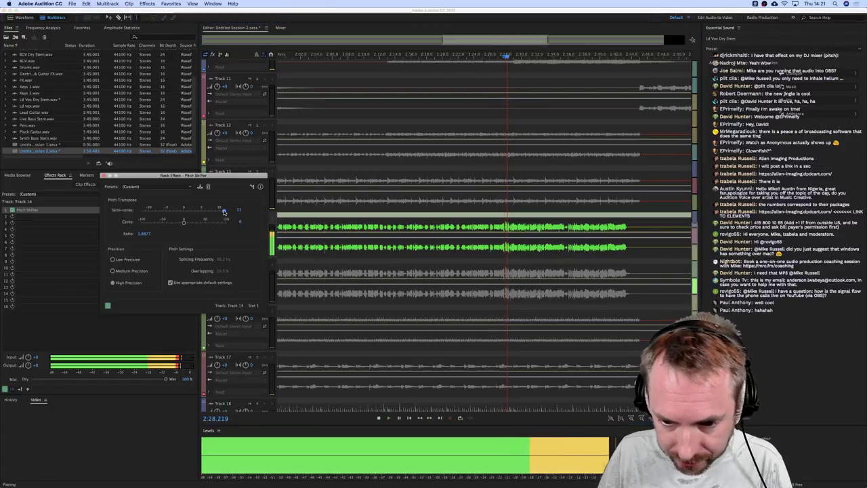
{"action": "left_click_drag", "start_coordinate": [226, 211], "coordinate": [217, 211]}
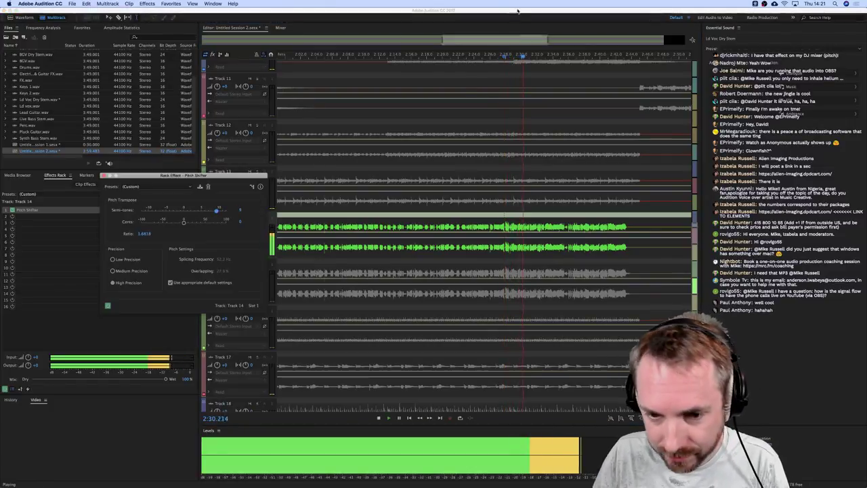
{"action": "scroll", "coordinate": [510, 58], "scroll_direction": "up", "scroll_amount": 2}
{"action": "scroll", "coordinate": [509, 58], "scroll_direction": "down", "scroll_amount": 3}
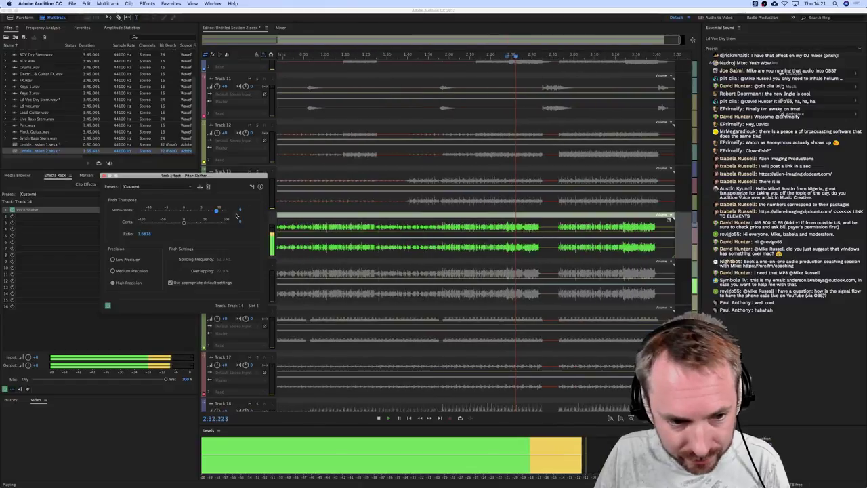
{"action": "left_click_drag", "start_coordinate": [217, 212], "coordinate": [210, 212]}
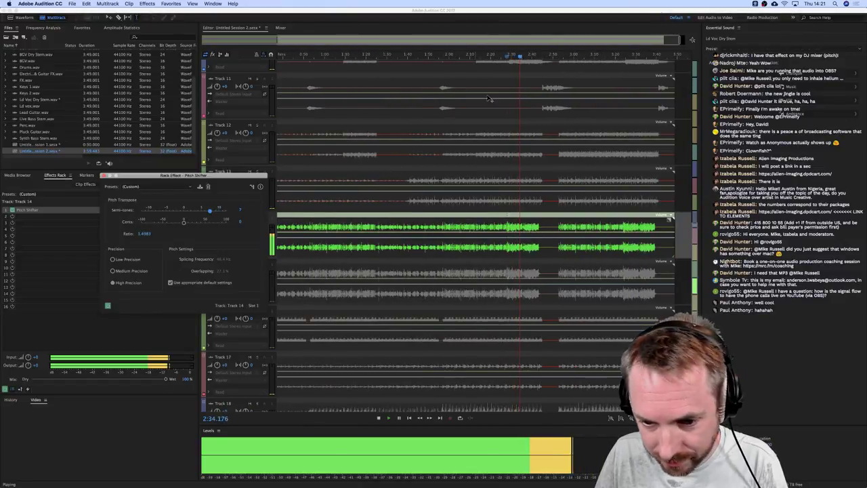
{"action": "key", "text": "space"}
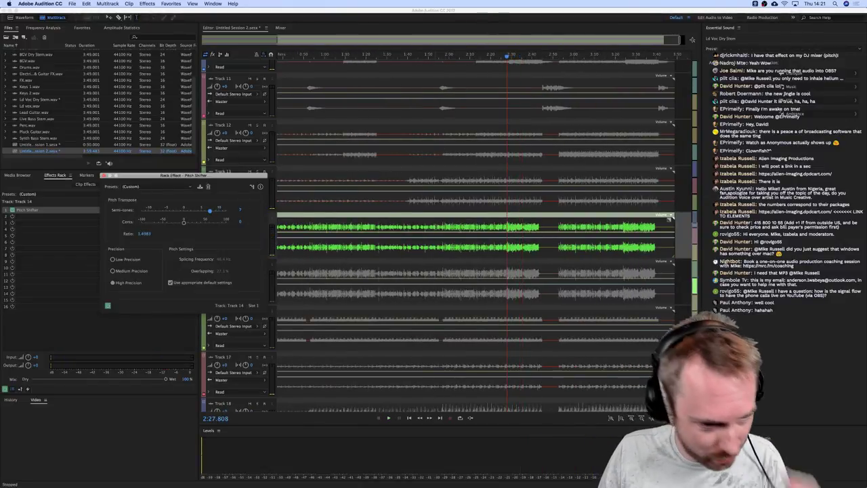
- Close the Pitch Shifter window and turn off solo on Track 14
{"action": "left_click_drag", "start_coordinate": [192, 181], "coordinate": [303, 187]}
{"action": "left_click", "coordinate": [457, 35]}
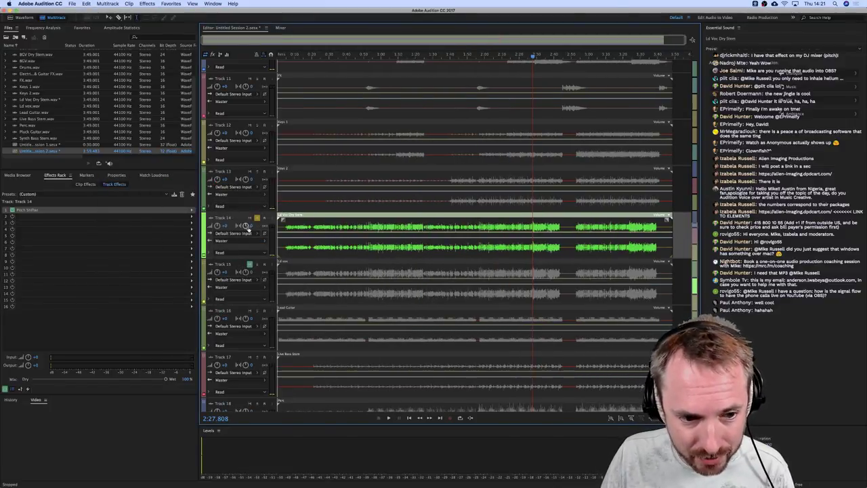
{"action": "key", "text": "backslash"}
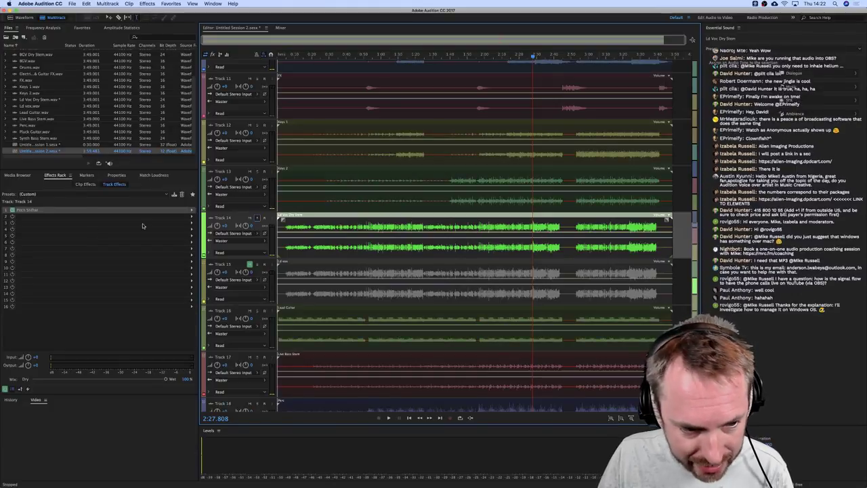
- Reopen Track 14's Pitch Shifter and set its pitch ratio to 2
{"action": "left_click", "coordinate": [80, 214]}
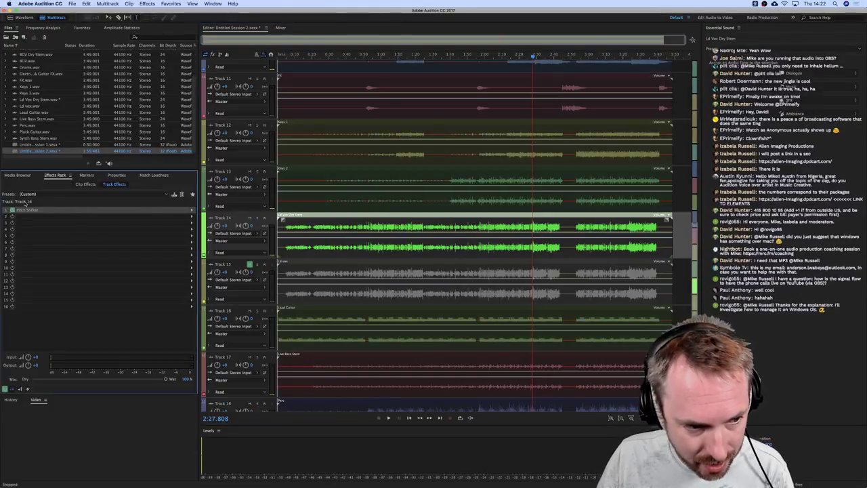
{"action": "double_click", "coordinate": [24, 210]}
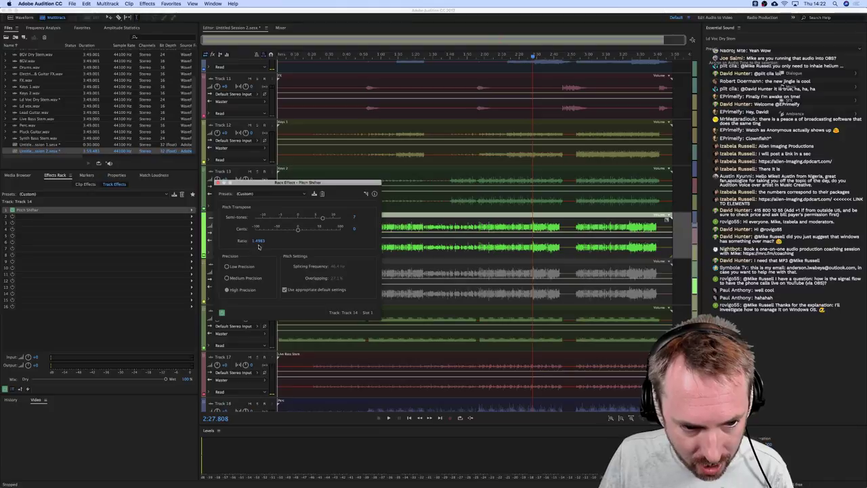
{"action": "type", "text": "2"}
{"action": "key", "text": "Return"}
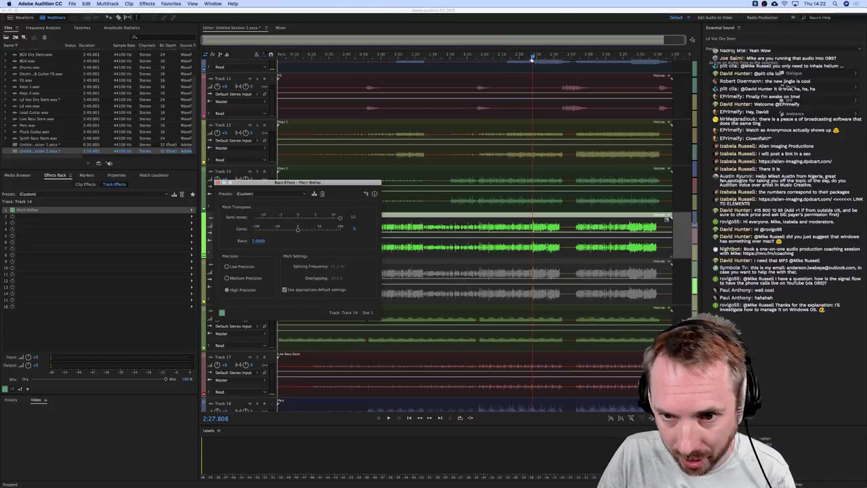
- Briefly play the unsoloed mix from about 2:27.8 and stop playback
{"action": "left_click", "coordinate": [532, 30]}
{"action": "key", "text": "space"}
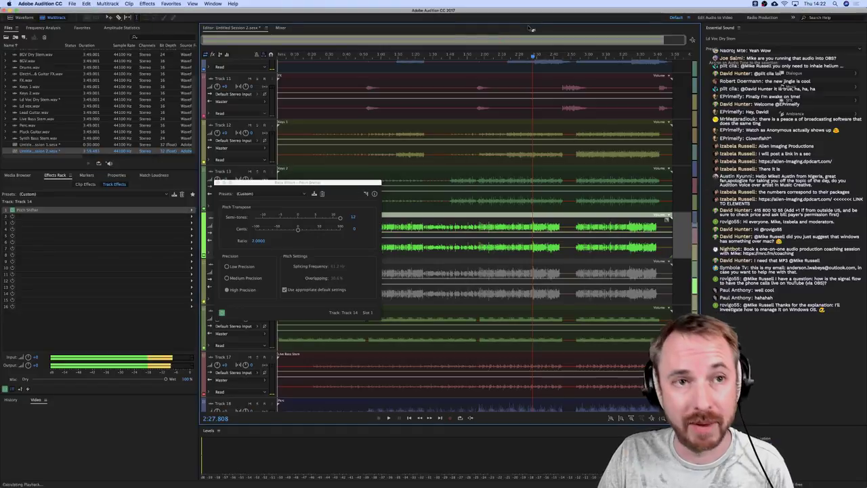
{"action": "key", "text": "space"}
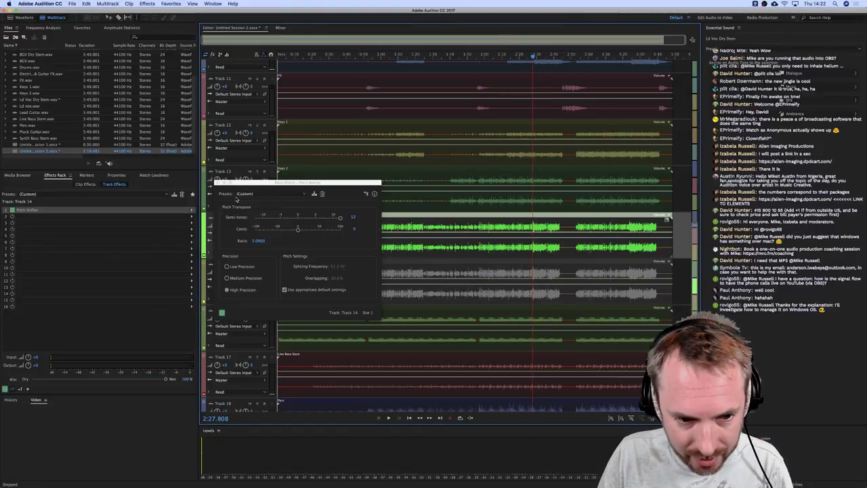
- Lower the volume faders of Tracks 1 to 7 to about -6 dB in the mixer, moving the Pitch Shifter window clear of them
{"action": "left_click_drag", "start_coordinate": [232, 187], "coordinate": [383, 191]}
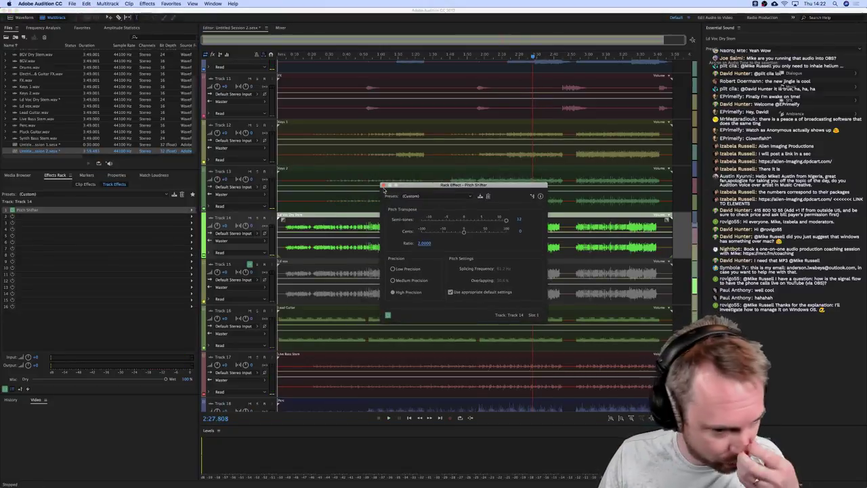
{"action": "scroll", "coordinate": [315, 125], "scroll_direction": "up", "scroll_amount": 10}
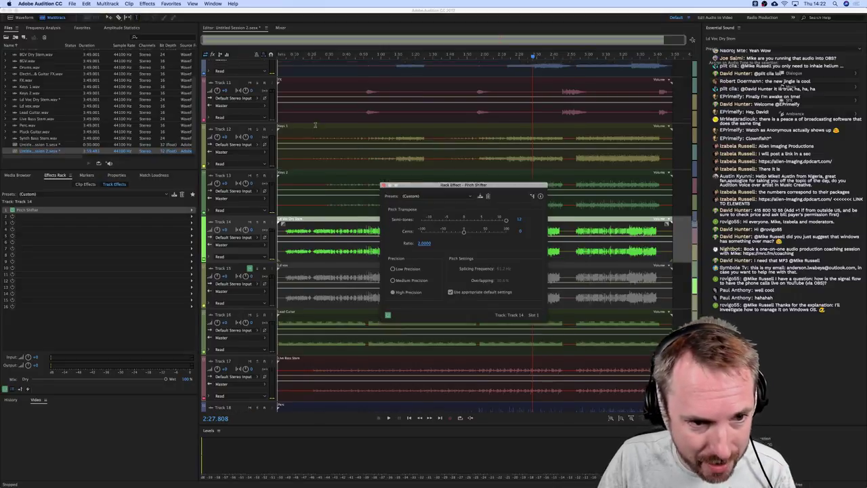
{"action": "scroll", "coordinate": [288, 87], "scroll_direction": "up", "scroll_amount": 7}
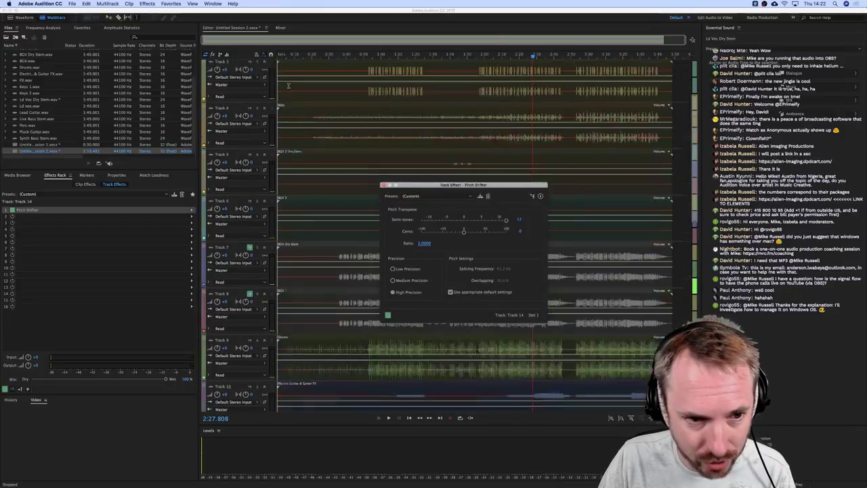
{"action": "left_click", "coordinate": [281, 29]}
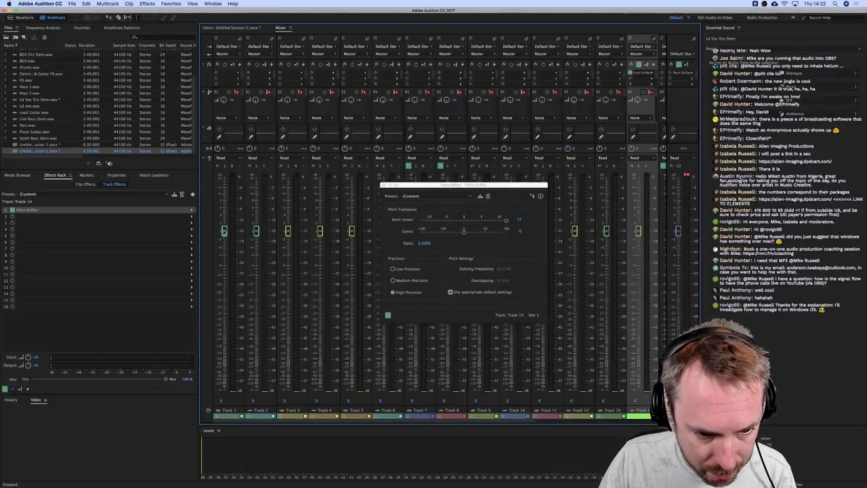
{"action": "left_click_drag", "start_coordinate": [224, 230], "coordinate": [256, 254]}
{"action": "left_click_drag", "start_coordinate": [287, 231], "coordinate": [287, 257]}
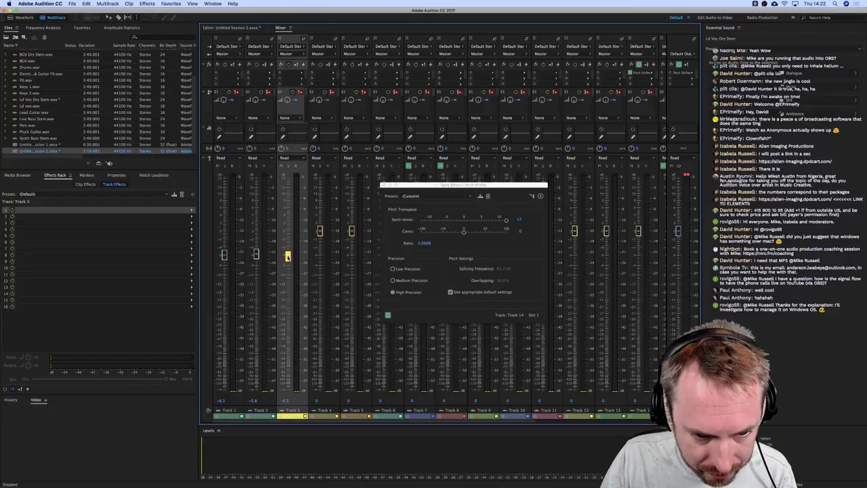
{"action": "left_click_drag", "start_coordinate": [319, 231], "coordinate": [319, 256]}
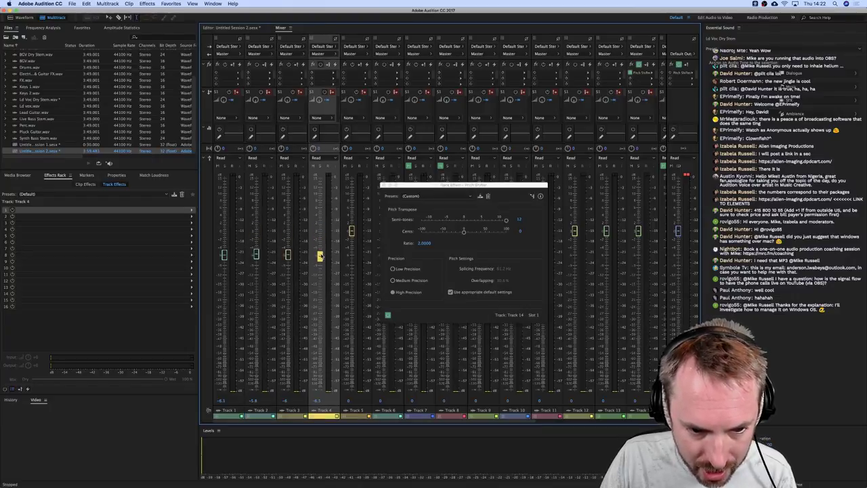
{"action": "left_click_drag", "start_coordinate": [351, 231], "coordinate": [351, 255]}
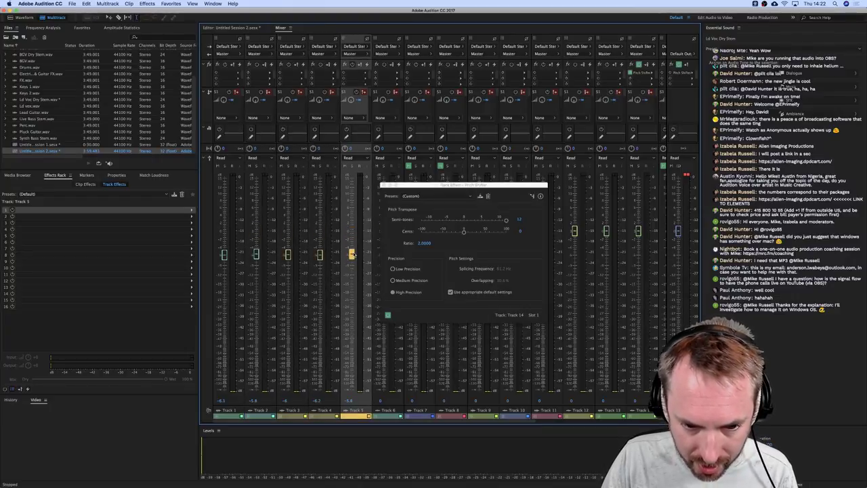
{"action": "left_click_drag", "start_coordinate": [415, 186], "coordinate": [148, 222]}
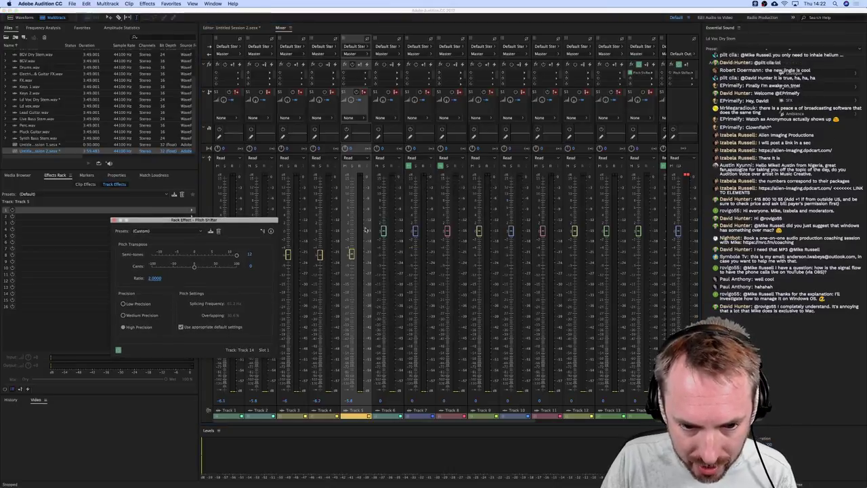
{"action": "left_click_drag", "start_coordinate": [382, 231], "coordinate": [383, 255]}
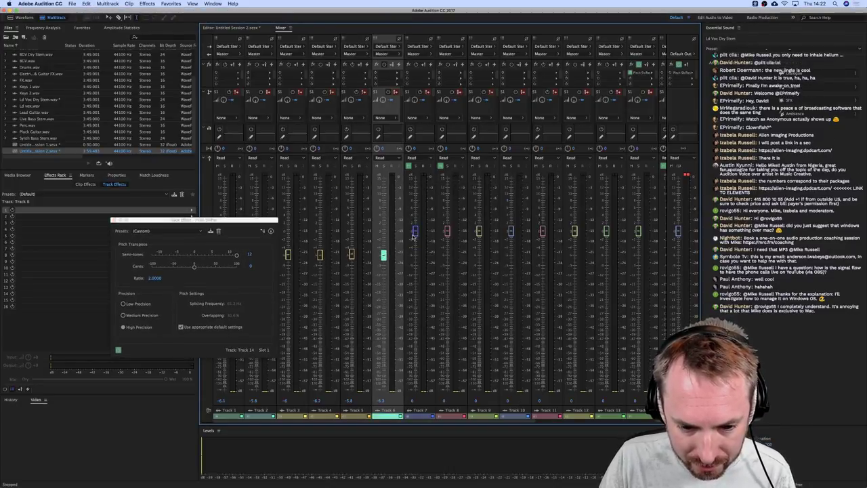
{"action": "left_click_drag", "start_coordinate": [414, 231], "coordinate": [417, 252]}
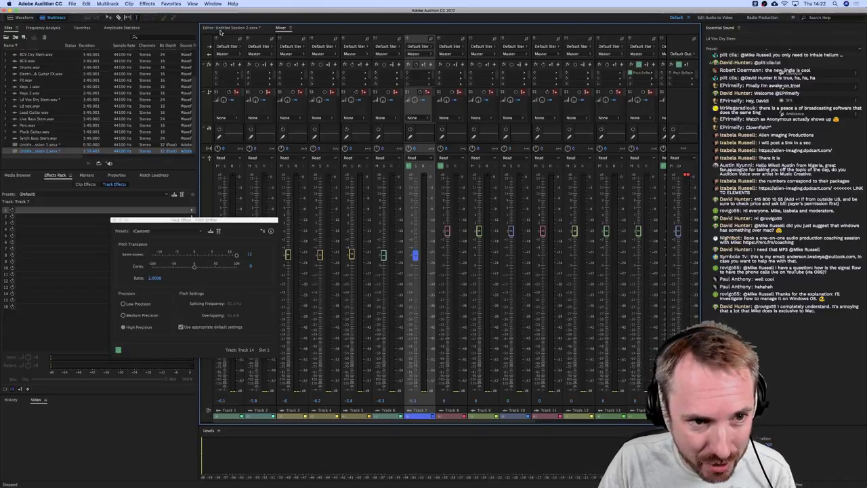
- Return to the multitrack editor, move the Pitch Shifter window off the tracks, and place the playhead at about 0:12.2
{"action": "left_click", "coordinate": [220, 30]}
{"action": "scroll", "coordinate": [468, 261], "scroll_direction": "down", "scroll_amount": 5}
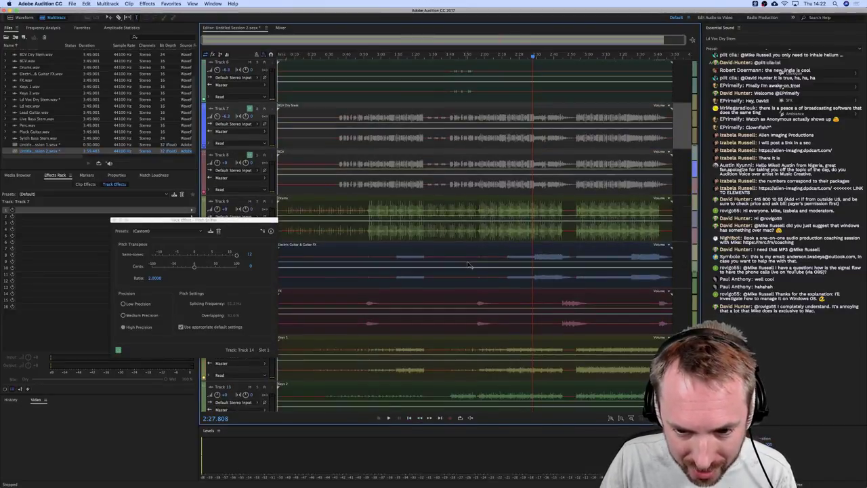
{"action": "left_click_drag", "start_coordinate": [246, 221], "coordinate": [163, 241]}
{"action": "scroll", "coordinate": [431, 262], "scroll_direction": "down", "scroll_amount": 3}
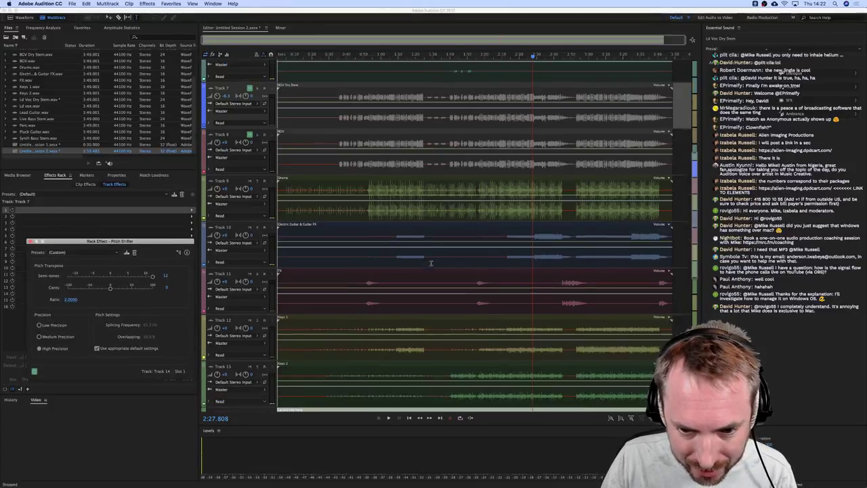
{"action": "scroll", "coordinate": [430, 263], "scroll_direction": "up", "scroll_amount": 7}
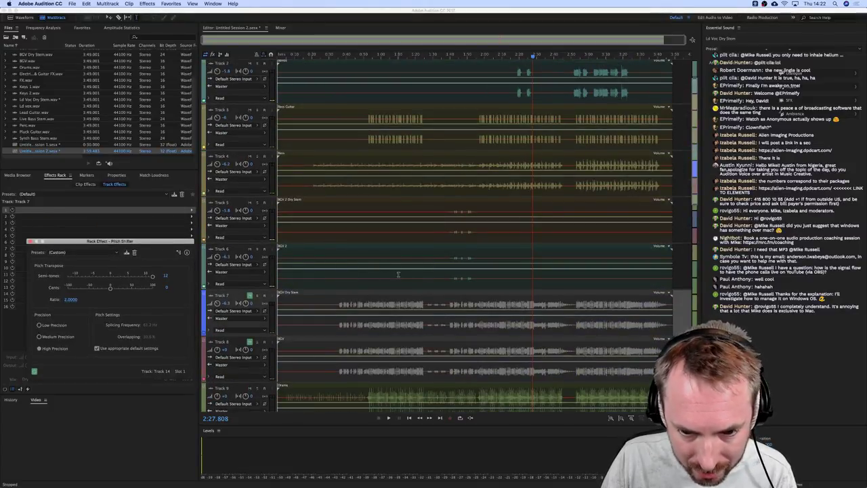
{"action": "left_click", "coordinate": [299, 322]}
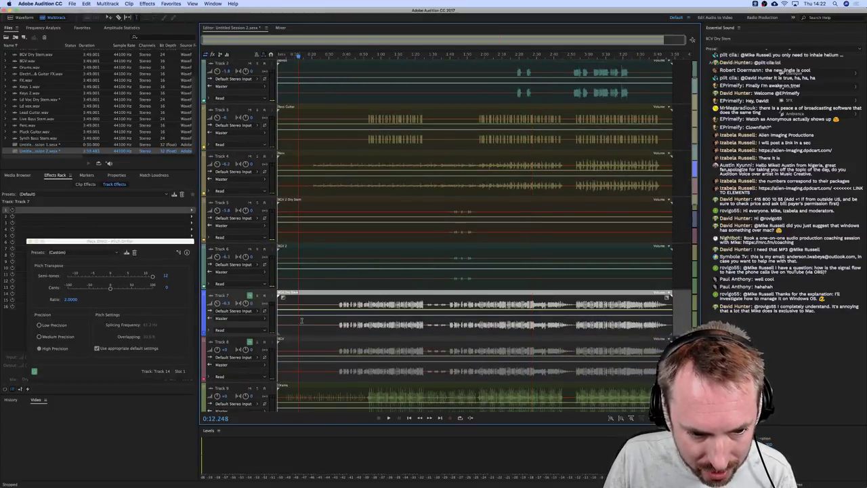
{"action": "scroll", "coordinate": [338, 324], "scroll_direction": "down", "scroll_amount": 5}
{"action": "scroll", "coordinate": [356, 324], "scroll_direction": "down", "scroll_amount": 5}
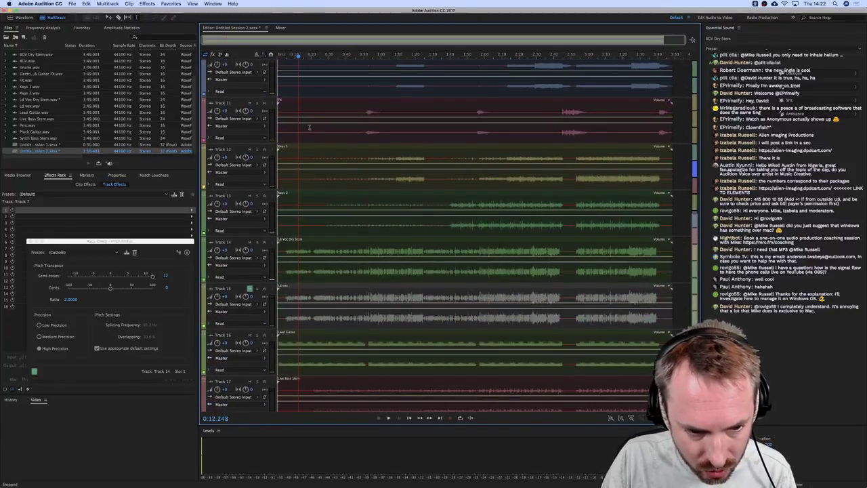
- Lower the volume faders of Tracks 8 to 13 to about -6 dB in the mixer
{"action": "left_click", "coordinate": [279, 28]}
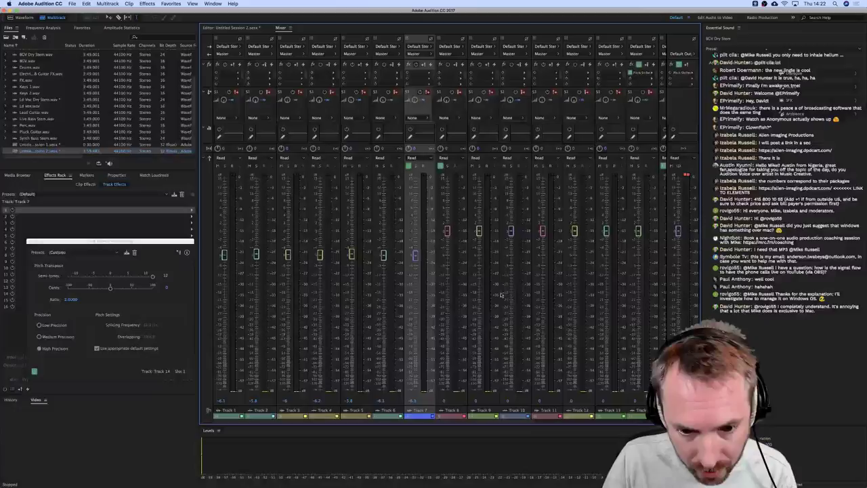
{"action": "left_click", "coordinate": [446, 246]}
{"action": "left_click_drag", "start_coordinate": [446, 246], "coordinate": [447, 256]}
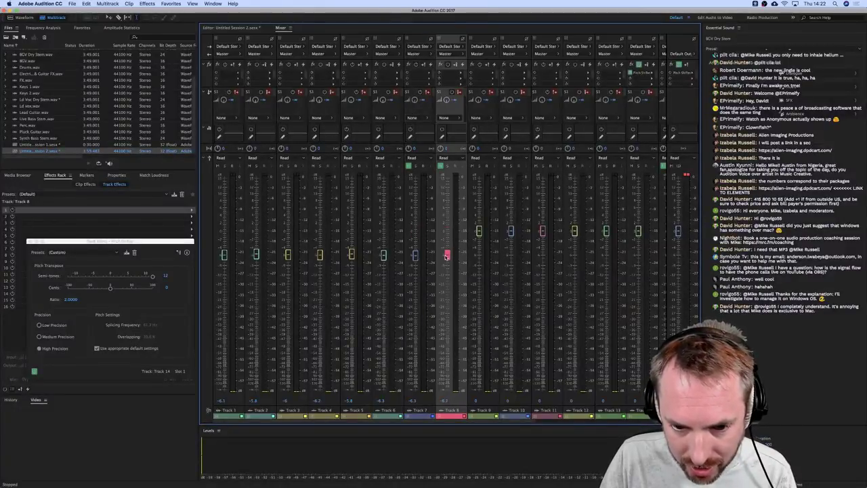
{"action": "left_click_drag", "start_coordinate": [478, 231], "coordinate": [574, 256]}
{"action": "left_click", "coordinate": [542, 232]}
{"action": "left_click_drag", "start_coordinate": [606, 232], "coordinate": [606, 262]}
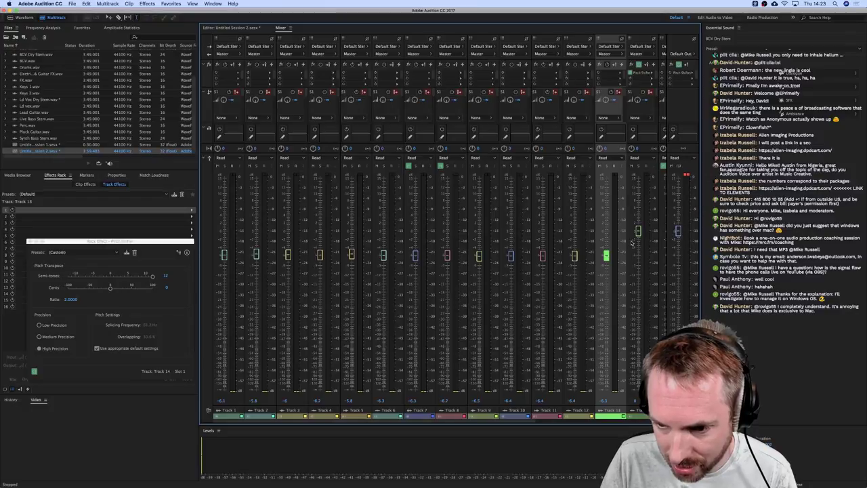
- Lower the volume faders of Tracks 15 to 20 to about -6 dB in the mixer
{"action": "scroll", "coordinate": [631, 242], "scroll_direction": "right", "scroll_amount": 3}
{"action": "scroll", "coordinate": [631, 242], "scroll_direction": "right", "scroll_amount": 3}
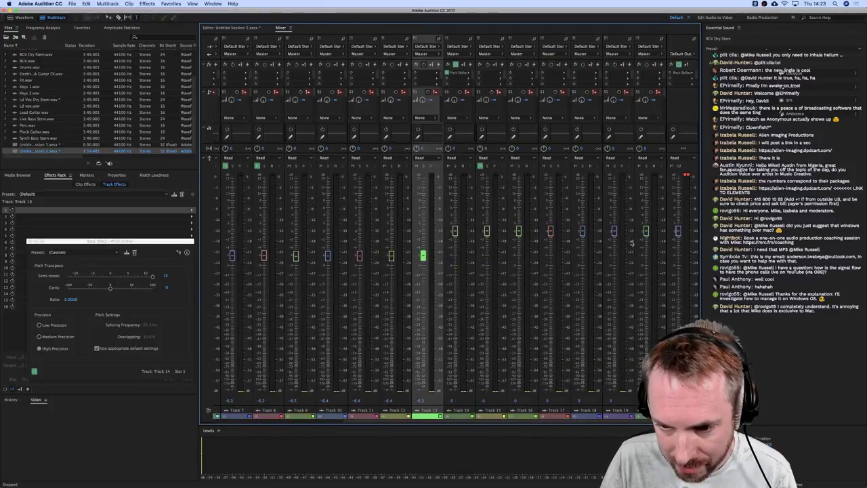
{"action": "left_click_drag", "start_coordinate": [486, 230], "coordinate": [487, 257]}
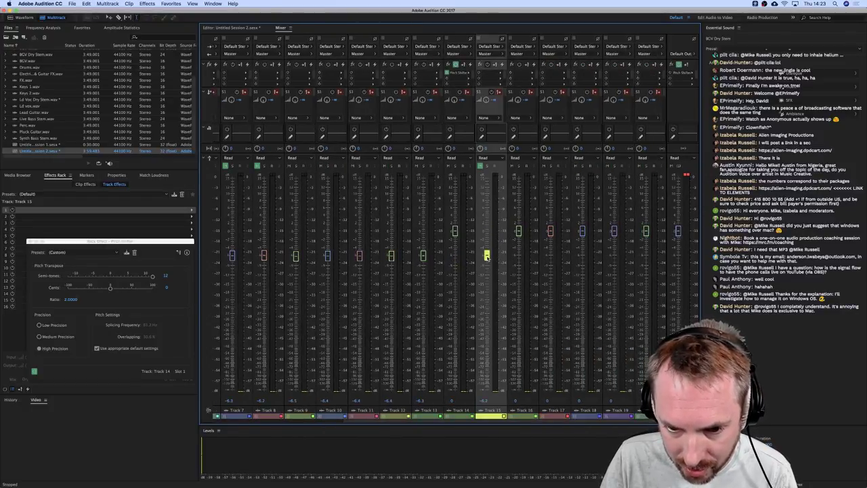
{"action": "left_click_drag", "start_coordinate": [518, 231], "coordinate": [518, 258]}
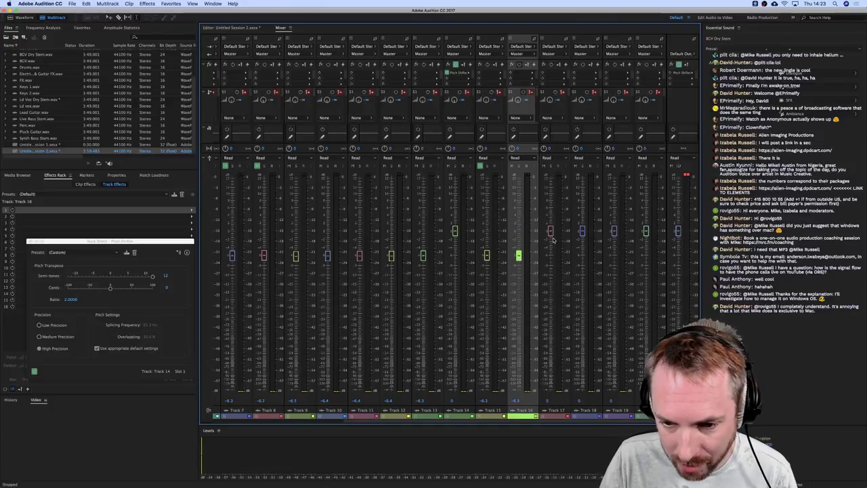
{"action": "left_click_drag", "start_coordinate": [550, 231], "coordinate": [550, 258]}
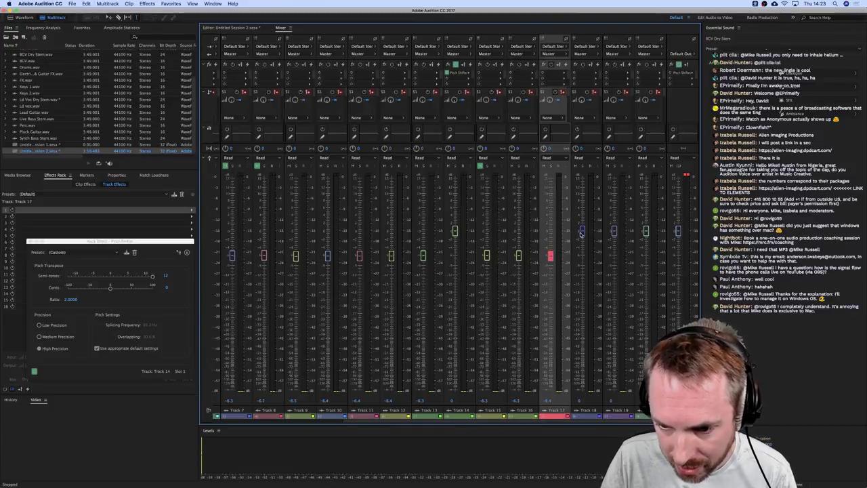
{"action": "left_click_drag", "start_coordinate": [581, 231], "coordinate": [581, 257]}
{"action": "left_click_drag", "start_coordinate": [614, 231], "coordinate": [613, 258]}
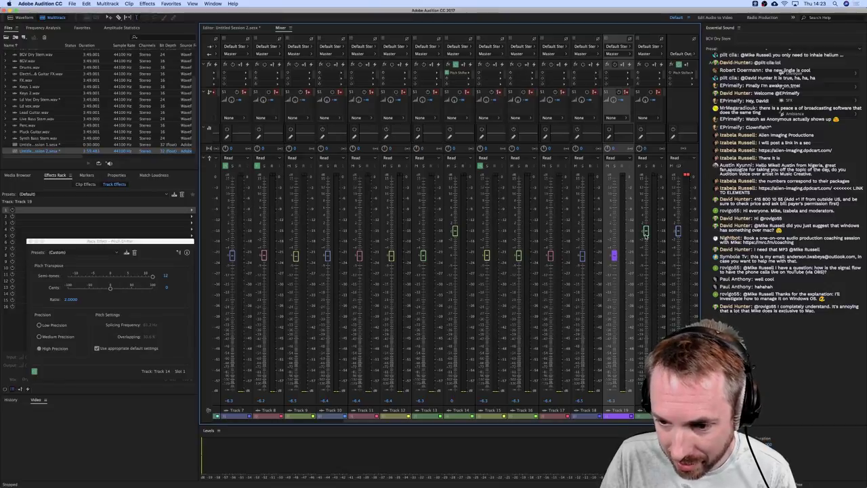
{"action": "left_click_drag", "start_coordinate": [645, 232], "coordinate": [646, 258]}
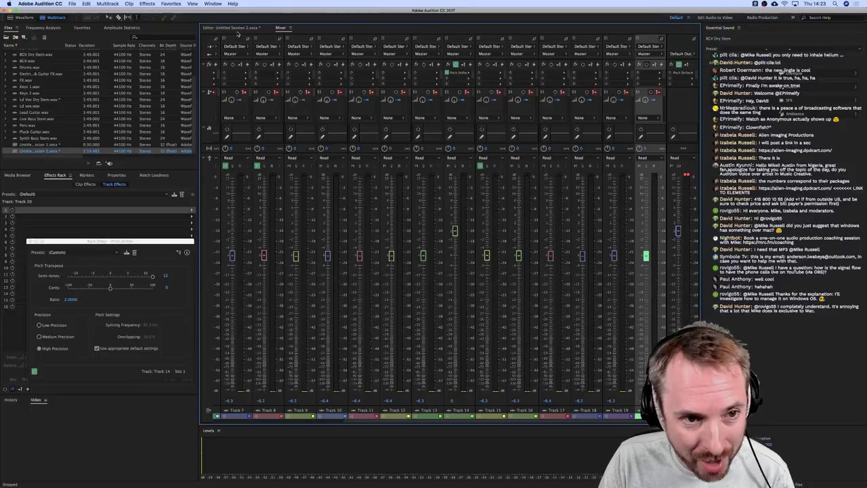
- Play the rebalanced mix in the multitrack editor from about 0:12.2 and stop it, moving the Pitch Shifter window clear of the tracks
{"action": "left_click", "coordinate": [239, 28]}
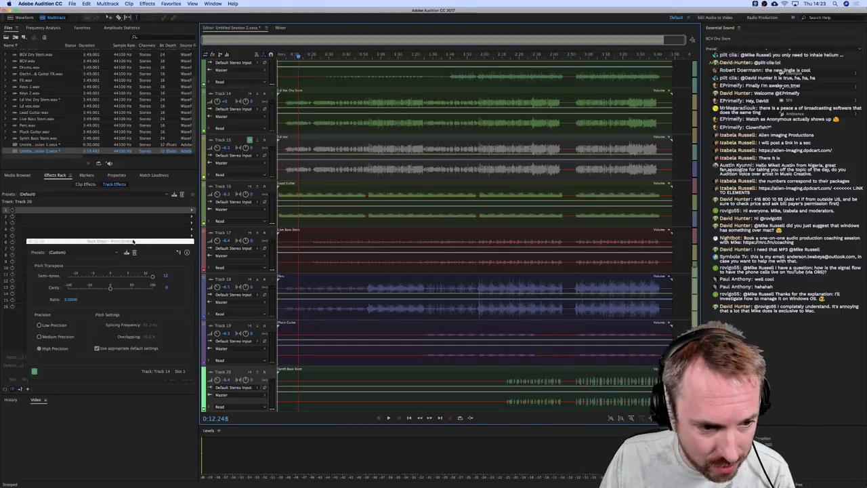
{"action": "left_click_drag", "start_coordinate": [133, 240], "coordinate": [406, 182]}
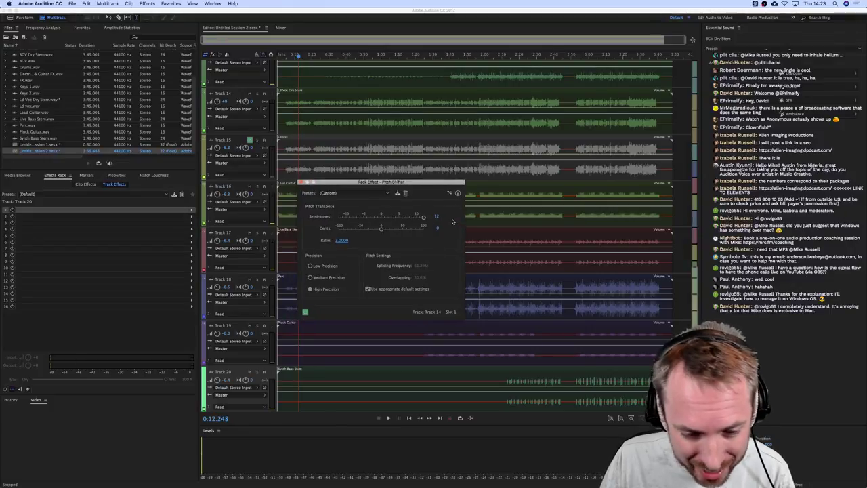
{"action": "left_click_drag", "start_coordinate": [423, 184], "coordinate": [410, 197]}
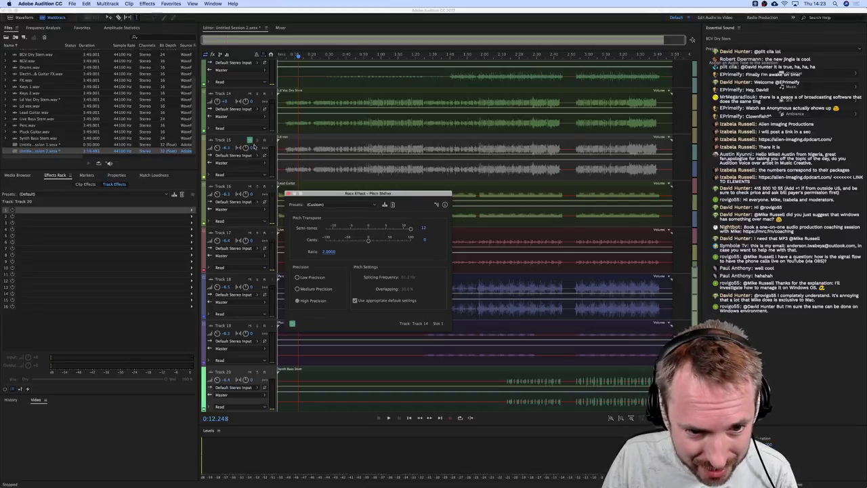
{"action": "key", "text": "space"}
{"action": "left_click_drag", "start_coordinate": [305, 193], "coordinate": [407, 205]}
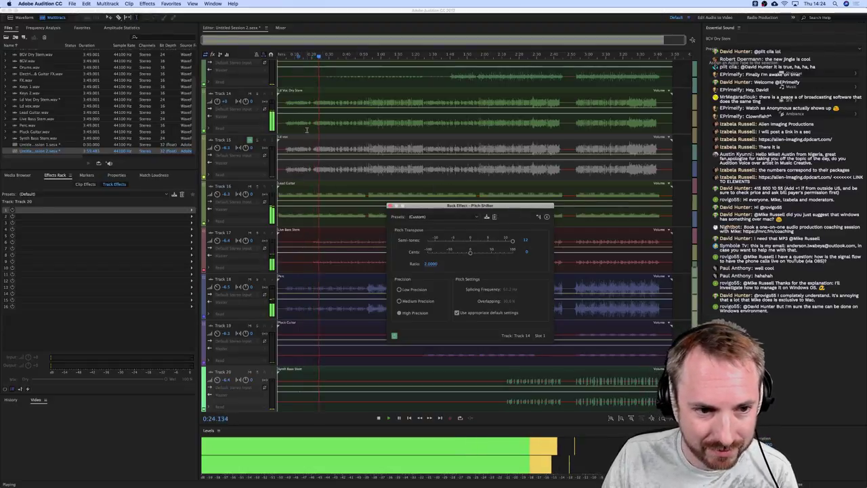
{"action": "key", "text": "space"}
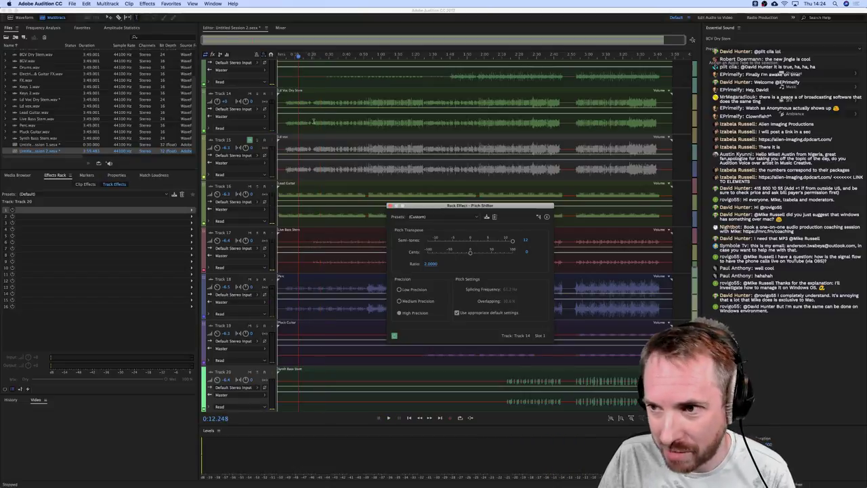
- Open Track 14's Ld Voc Dry Stem clip in the waveform editor and place the playhead at about 0:20.7
{"action": "double_click", "coordinate": [295, 123]}
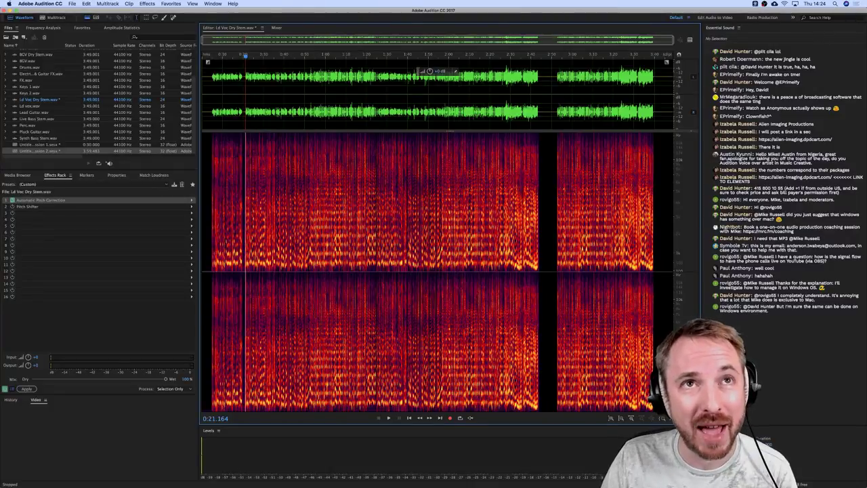
{"action": "key", "text": "super+Tab"}
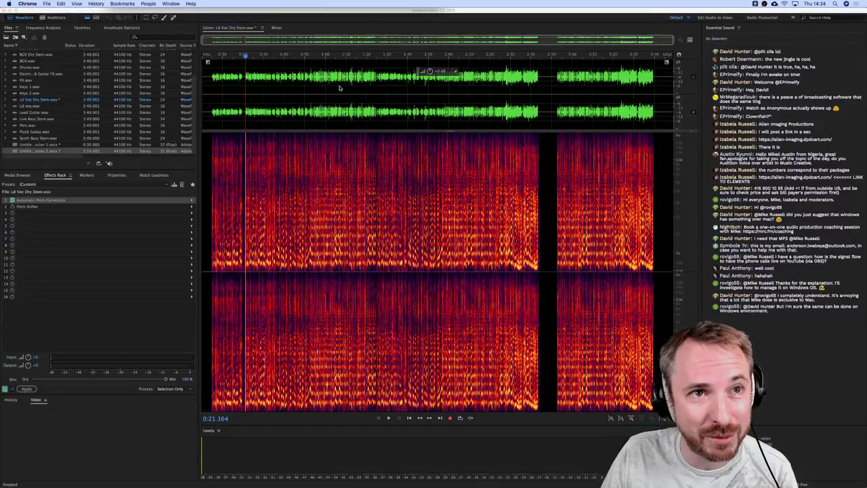
{"action": "left_click", "coordinate": [248, 66]}
{"action": "double_click", "coordinate": [248, 66]}
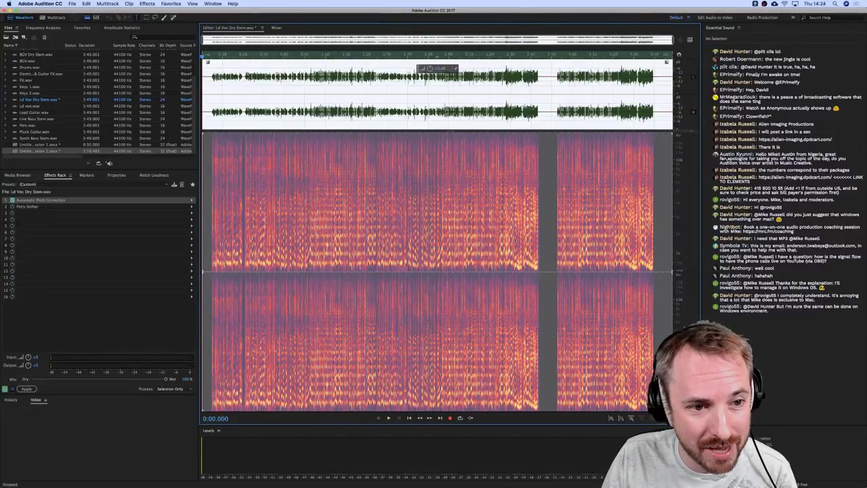
{"action": "left_click", "coordinate": [246, 75]}
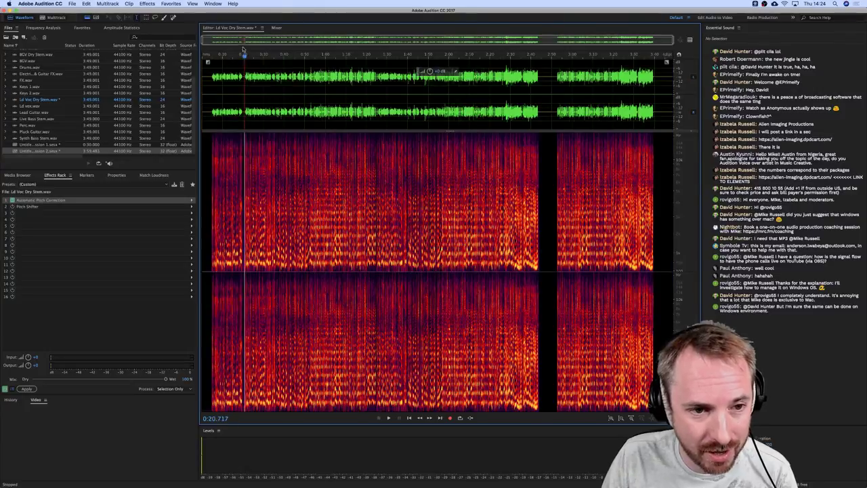
{"action": "key", "text": "equal"}
{"action": "key", "text": "equal"}
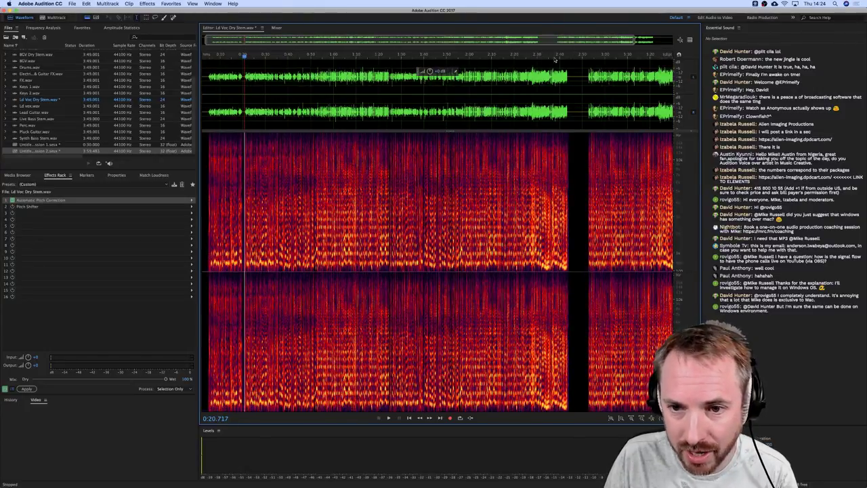
- Play the vocal briefly from about 2:36 and select the phrase starting there, about 8 seconds long
{"action": "left_click", "coordinate": [550, 58]}
{"action": "key", "text": "space"}
{"action": "key", "text": "equal"}
{"action": "key", "text": "equal"}
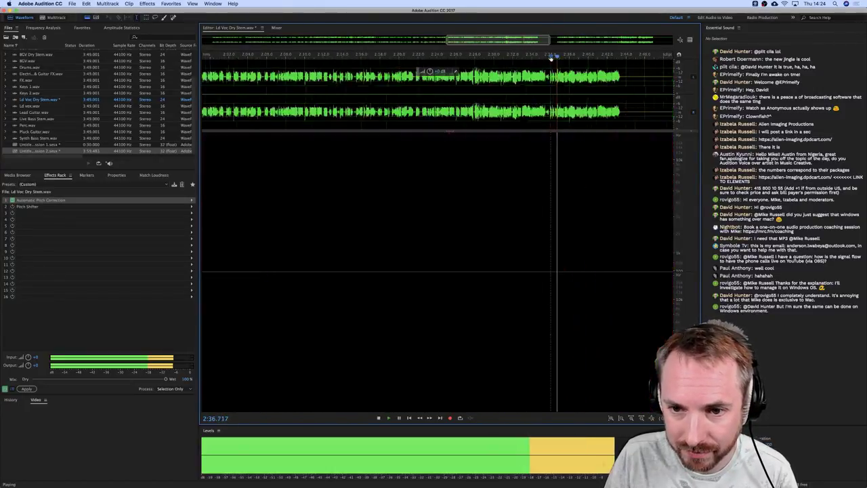
{"action": "key", "text": "space"}
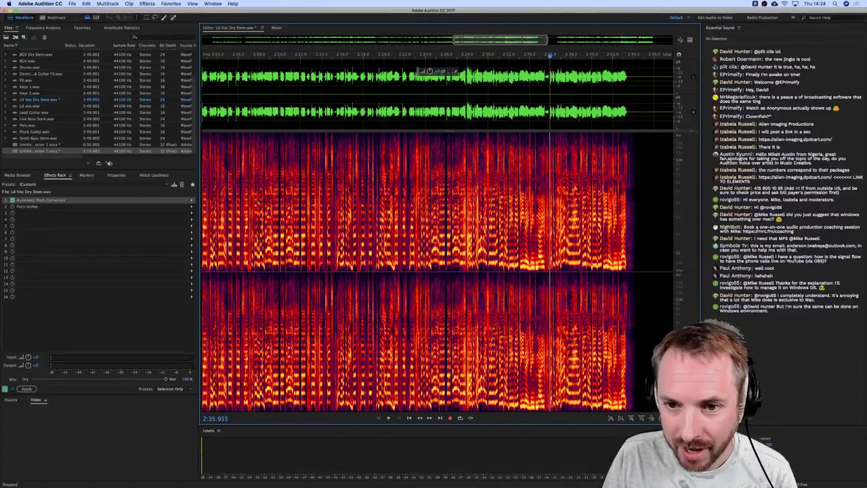
{"action": "left_click_drag", "start_coordinate": [550, 76], "coordinate": [631, 78]}
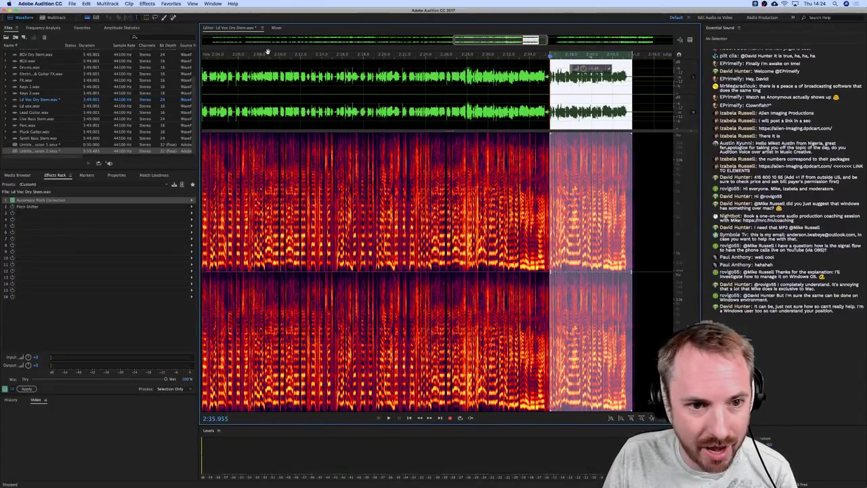
- Open the Stretch and Pitch effect for the selected phrase and set its algorithm to Audition
{"action": "left_click", "coordinate": [147, 4]}
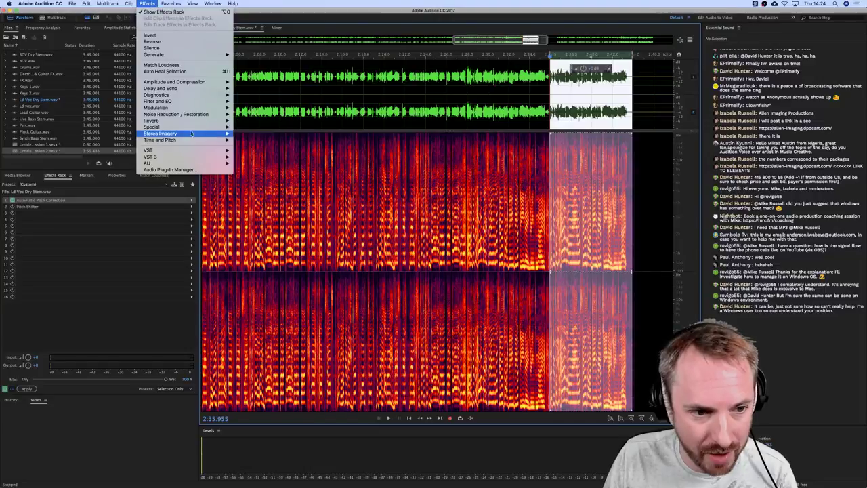
{"action": "mouse_move", "coordinate": [193, 139]}
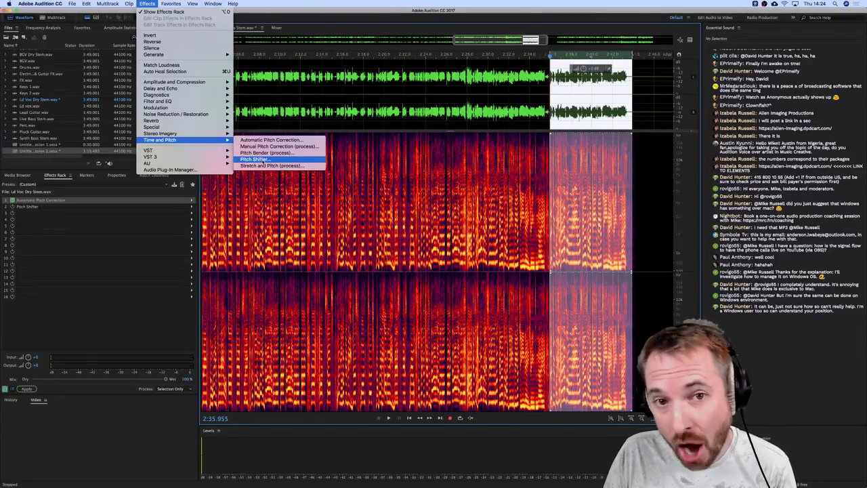
{"action": "left_click", "coordinate": [263, 166]}
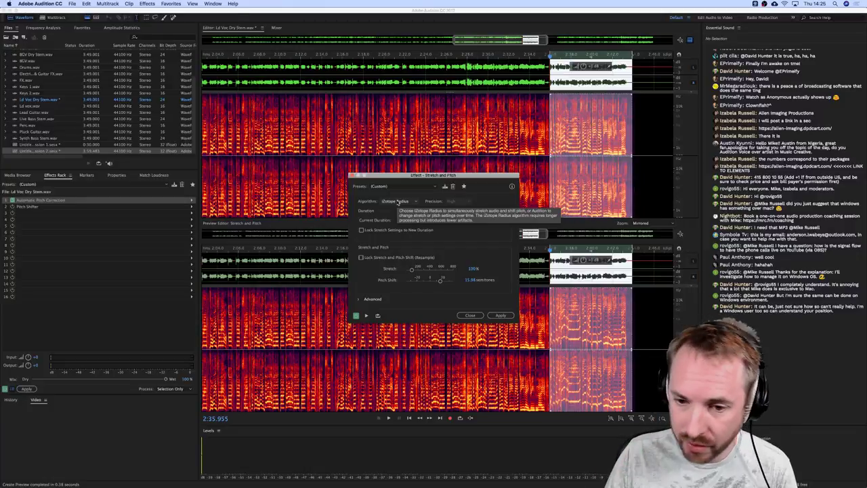
{"action": "left_click", "coordinate": [399, 202]}
{"action": "left_click", "coordinate": [439, 224]}
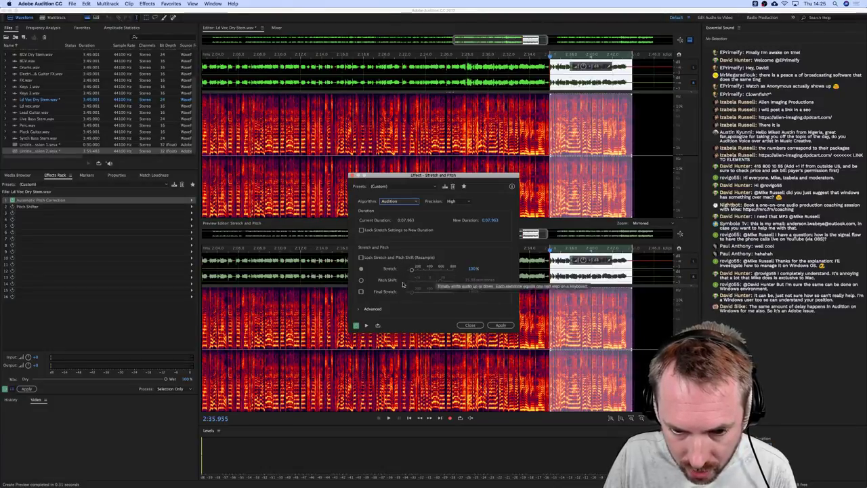
- Enable a gradual pitch bend on the selected phrase, with initial pitch shift 0 and final pitch shift 20 semitones
{"action": "left_click", "coordinate": [361, 292]}
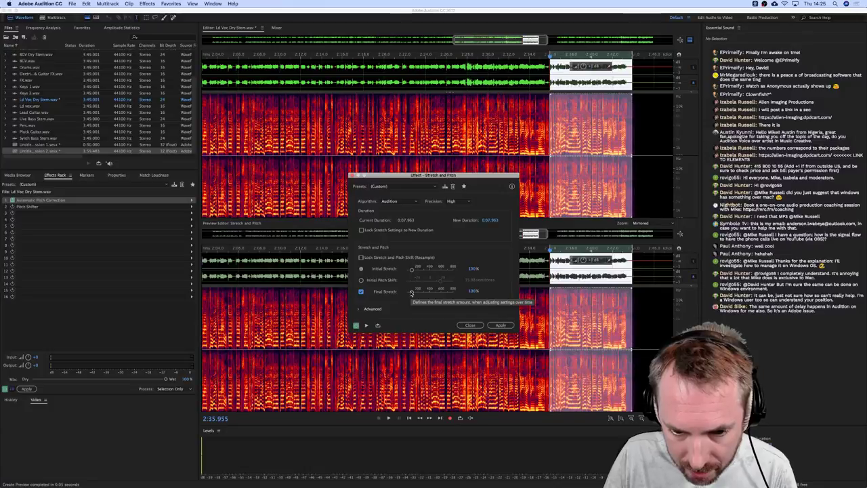
{"action": "left_click", "coordinate": [361, 281]}
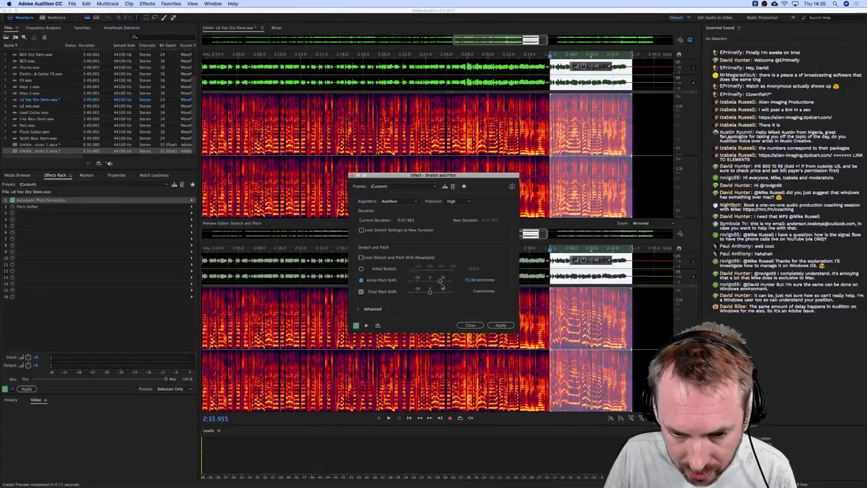
{"action": "left_click", "coordinate": [465, 279]}
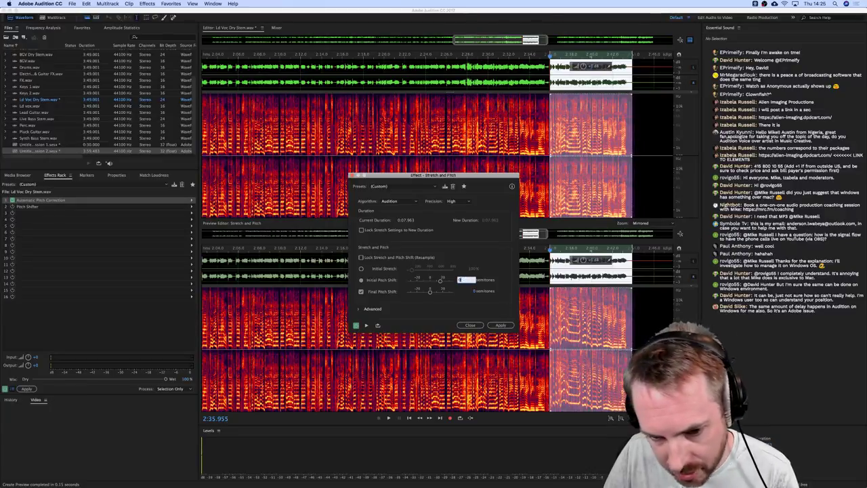
{"action": "type", "text": "0"}
{"action": "key", "text": "Return"}
{"action": "left_click", "coordinate": [475, 291]}
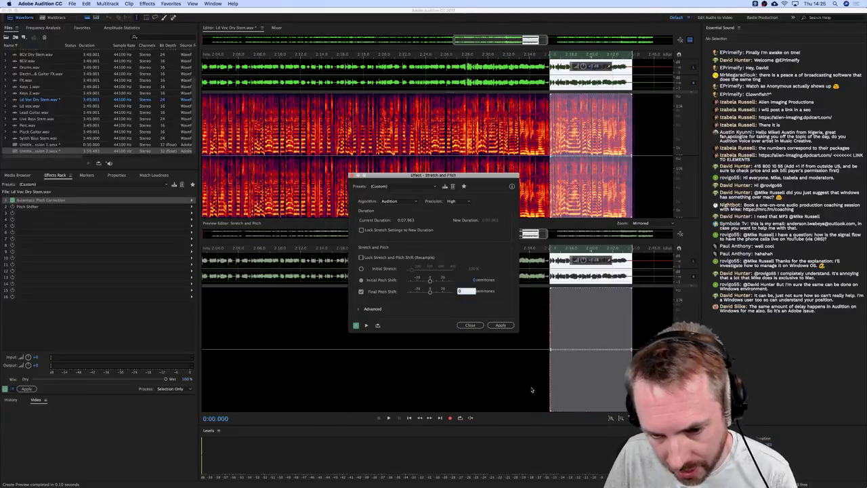
{"action": "type", "text": "20"}
{"action": "key", "text": "Return"}
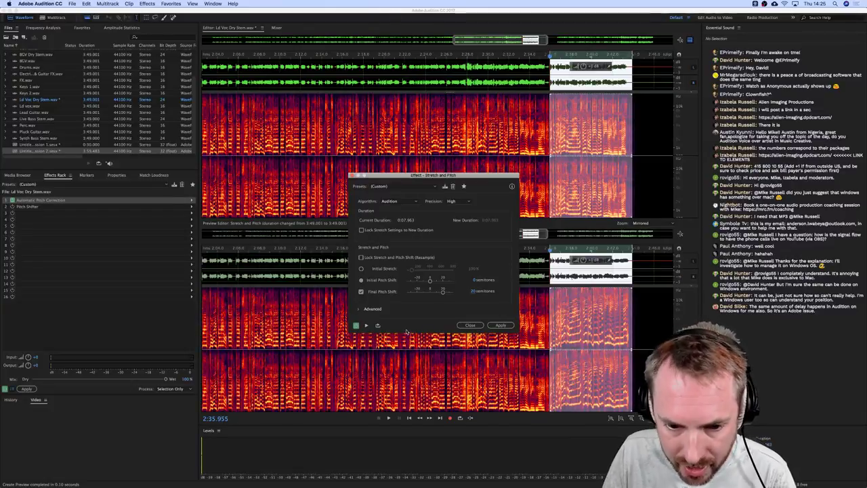
- Preview the pitch bend, reduce the final pitch shift to about 5 semitones, and preview the phrase again
{"action": "left_click", "coordinate": [366, 325]}
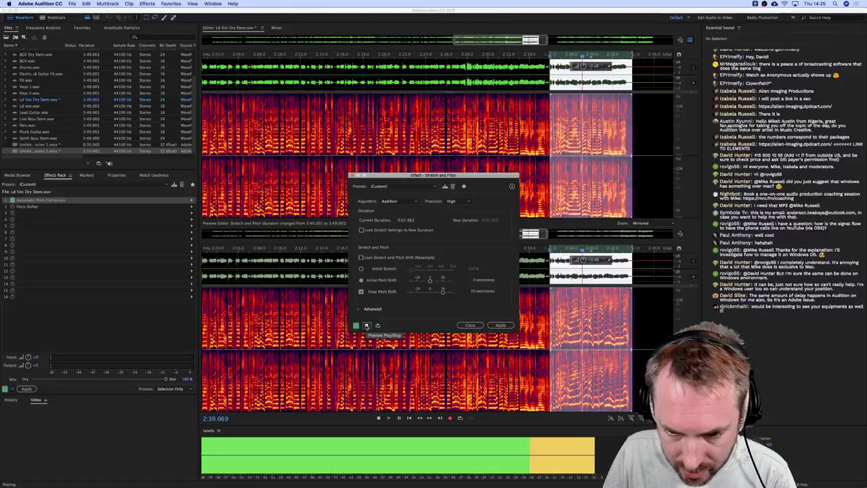
{"action": "left_click", "coordinate": [365, 325]}
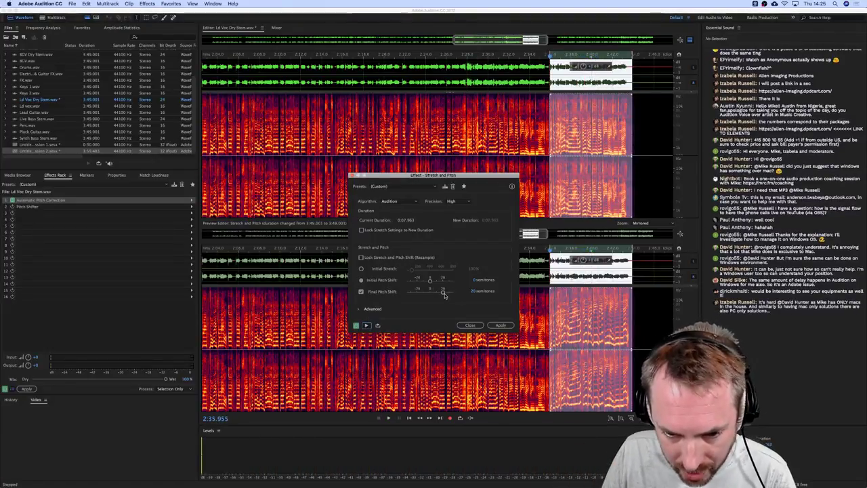
{"action": "left_click", "coordinate": [366, 326]}
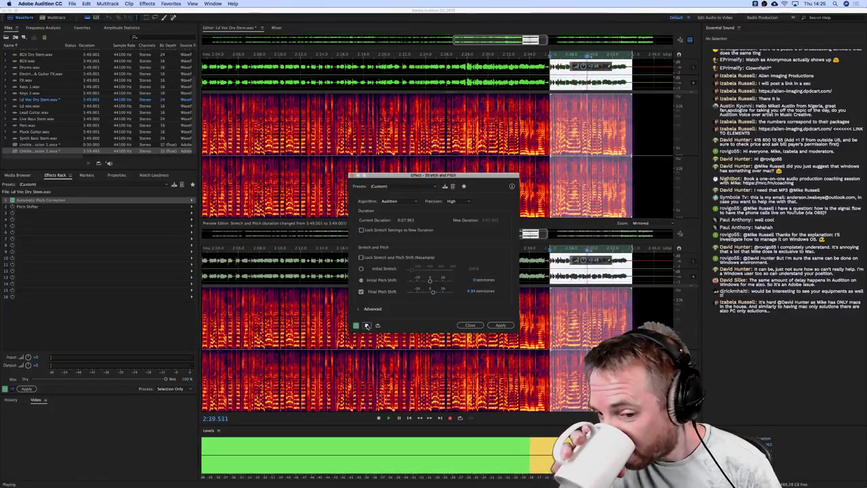
{"action": "left_click", "coordinate": [366, 326]}
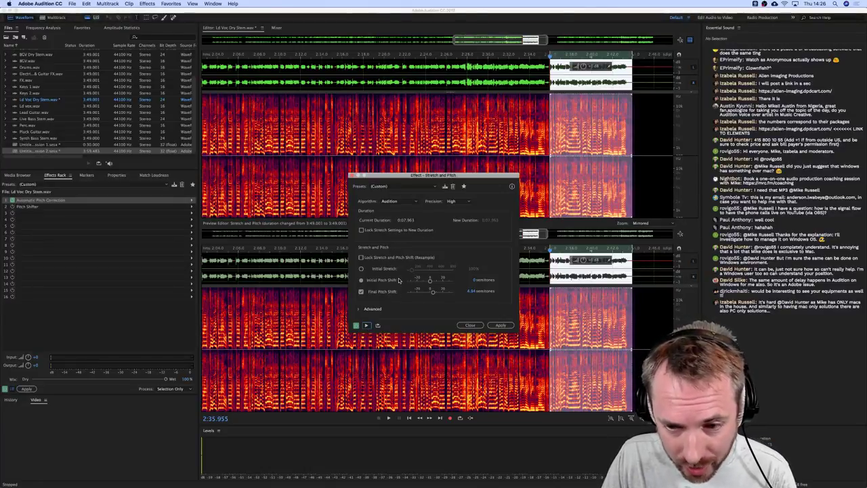
- Switch from pitch bending to gradual stretching, set the final stretch to about 48%, and preview the phrase
{"action": "left_click", "coordinate": [361, 269]}
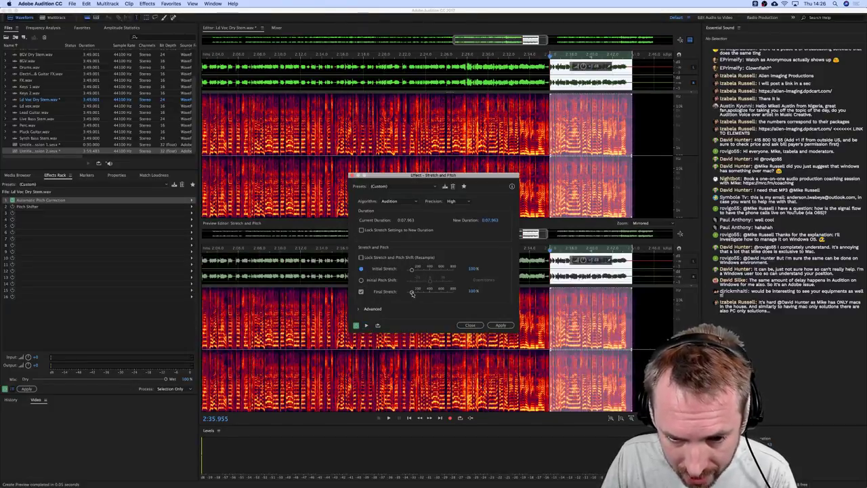
{"action": "left_click_drag", "start_coordinate": [412, 293], "coordinate": [410, 295]}
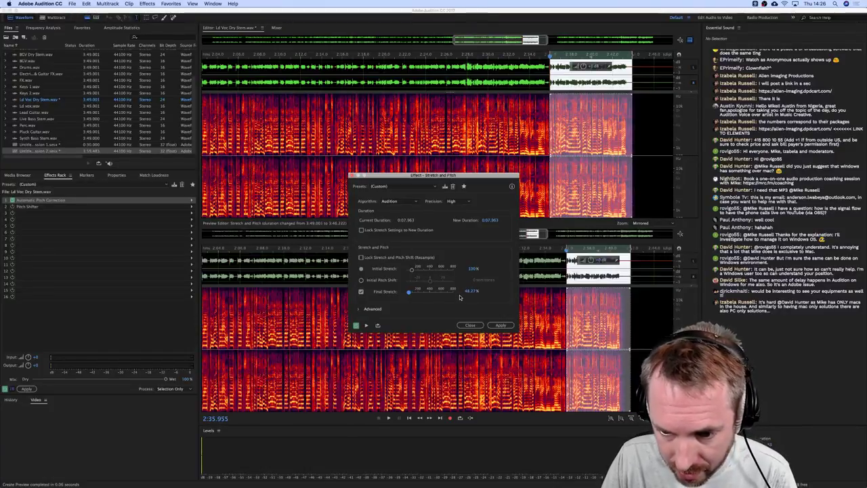
{"action": "key", "text": "space"}
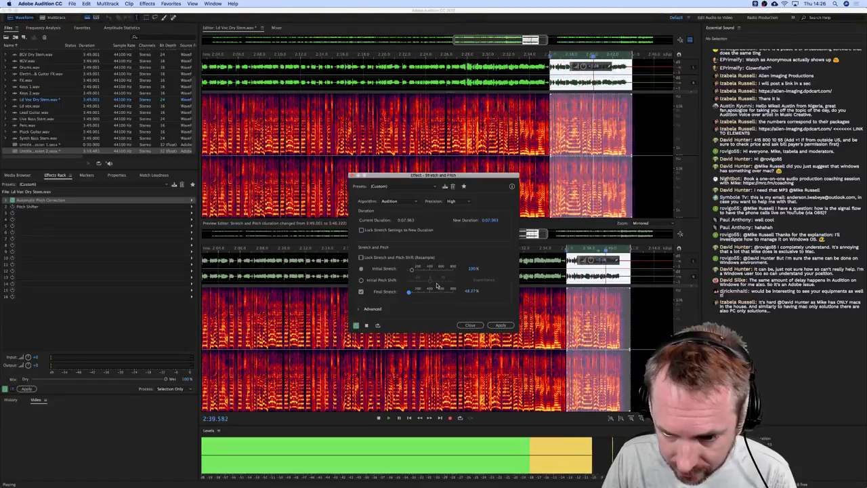
{"action": "key", "text": "space"}
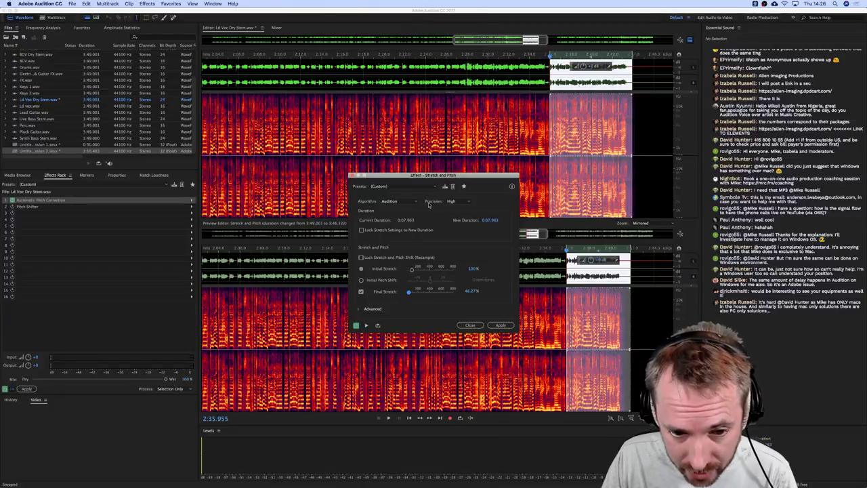
- Change the algorithm to iZotope Radius, set the pitch shift to 12 semitones, and preview it briefly
{"action": "left_click", "coordinate": [398, 201]}
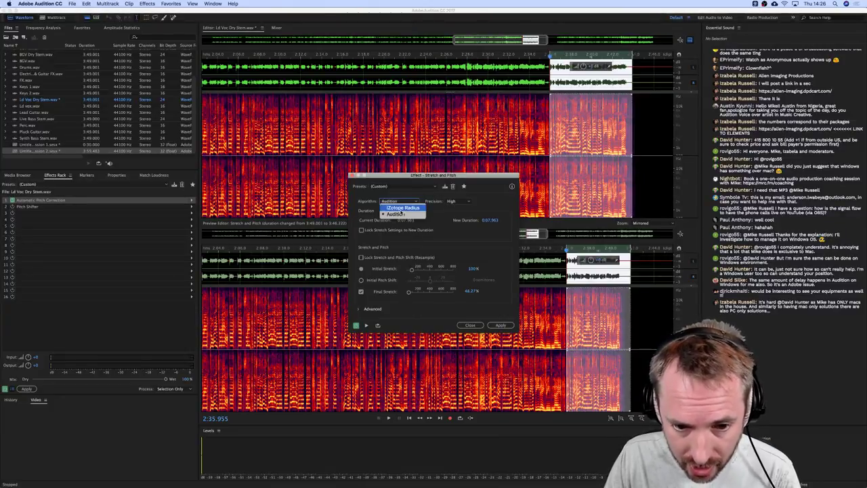
{"action": "left_click", "coordinate": [404, 208]}
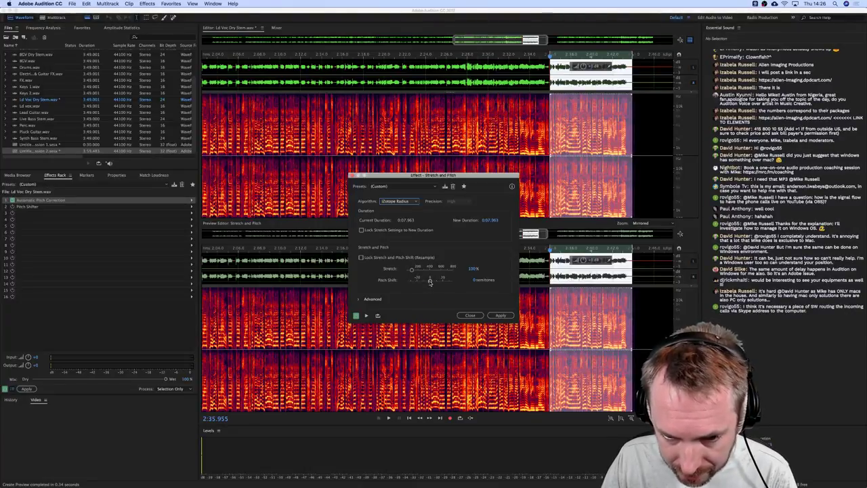
{"action": "left_click_drag", "start_coordinate": [430, 282], "coordinate": [439, 284]}
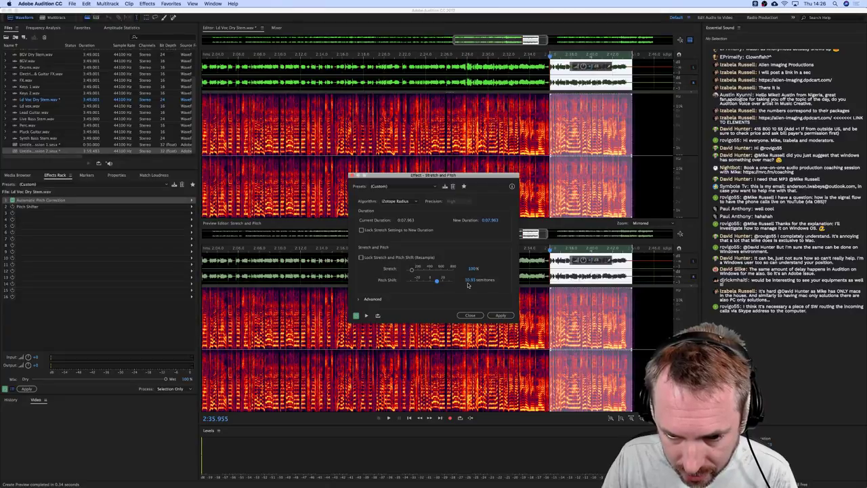
{"action": "left_click", "coordinate": [466, 279]}
{"action": "type", "text": "12"}
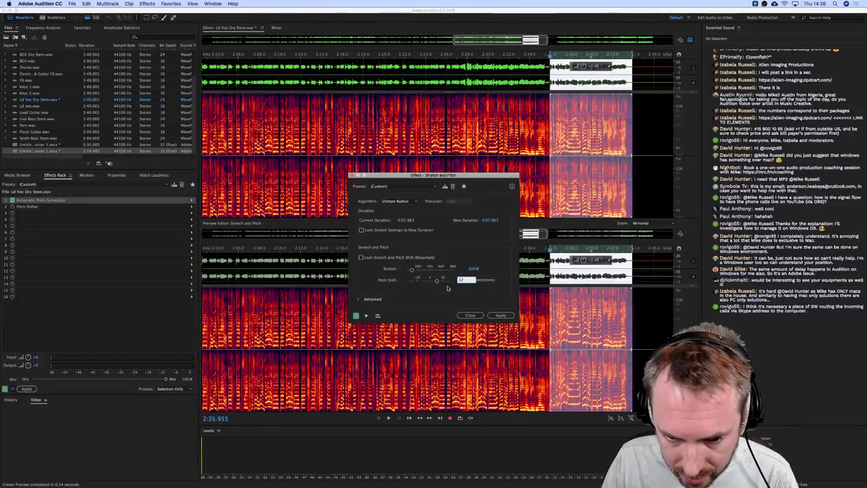
{"action": "key", "text": "Return"}
{"action": "key", "text": "space"}
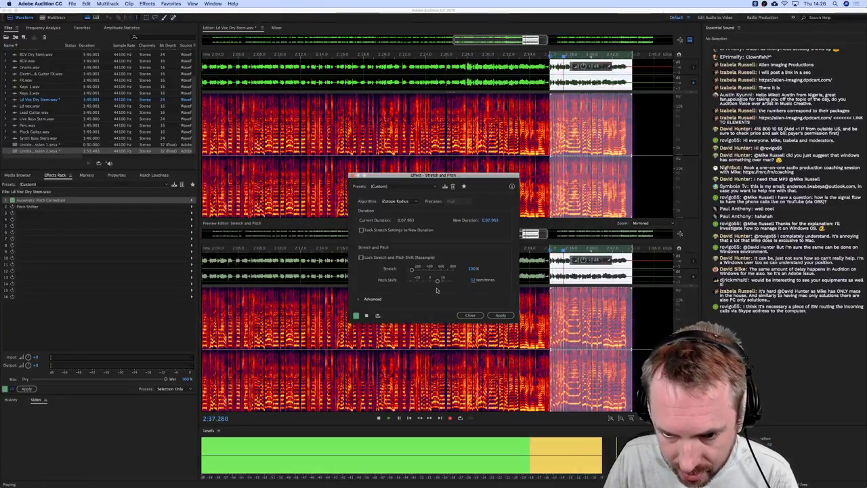
{"action": "key", "text": "space"}
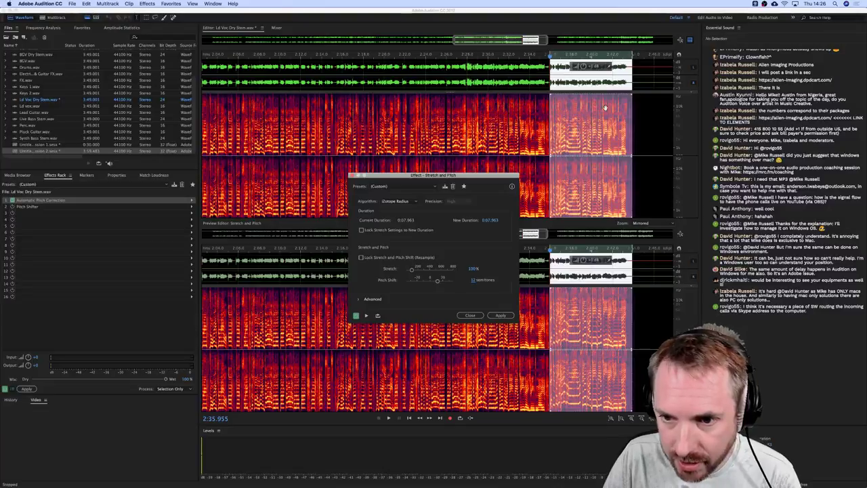
- Shorten the selection to about the first 3.1 seconds of the phrase, preview it, and apply the Stretch and Pitch effect
{"action": "left_click_drag", "start_coordinate": [631, 135], "coordinate": [580, 135]}
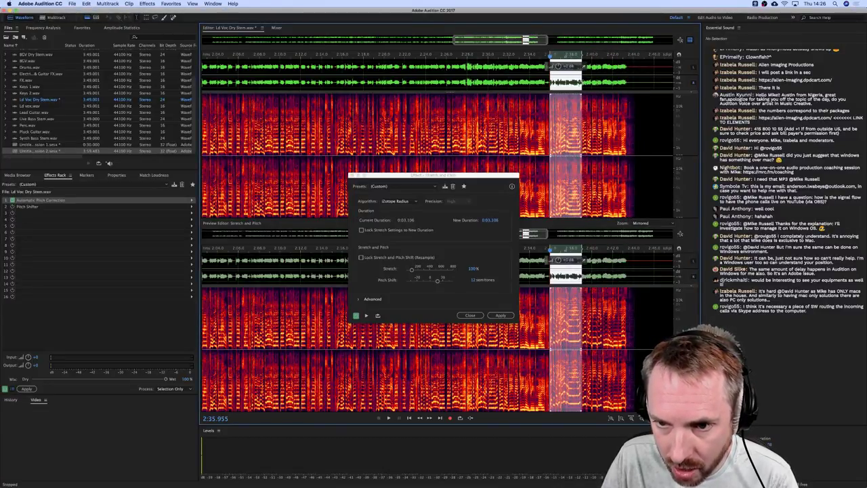
{"action": "key", "text": "space"}
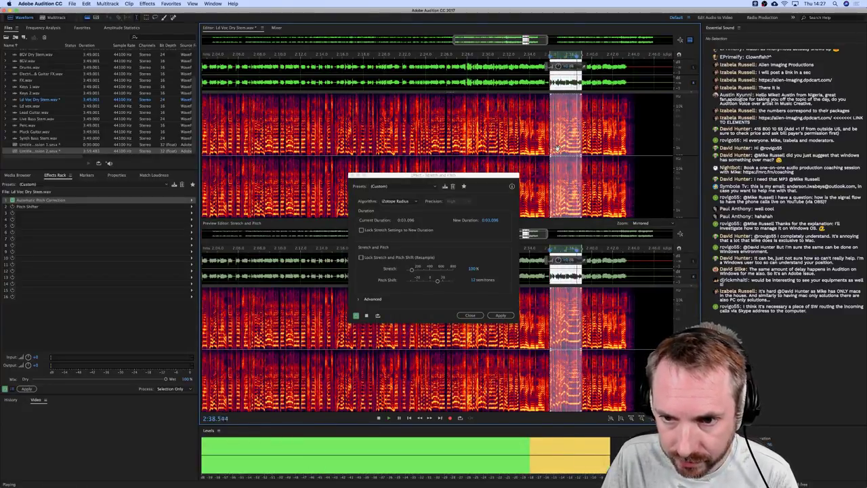
{"action": "left_click", "coordinate": [501, 314]}
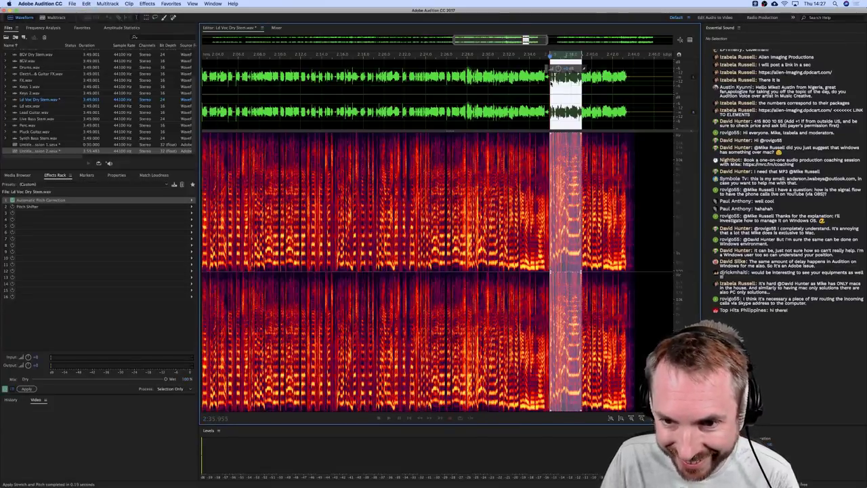
- Select the rest of the phrase from about 2:39 and raise it 12 semitones with the Pitch Shifter effect
{"action": "left_click_drag", "start_coordinate": [581, 88], "coordinate": [630, 88]}
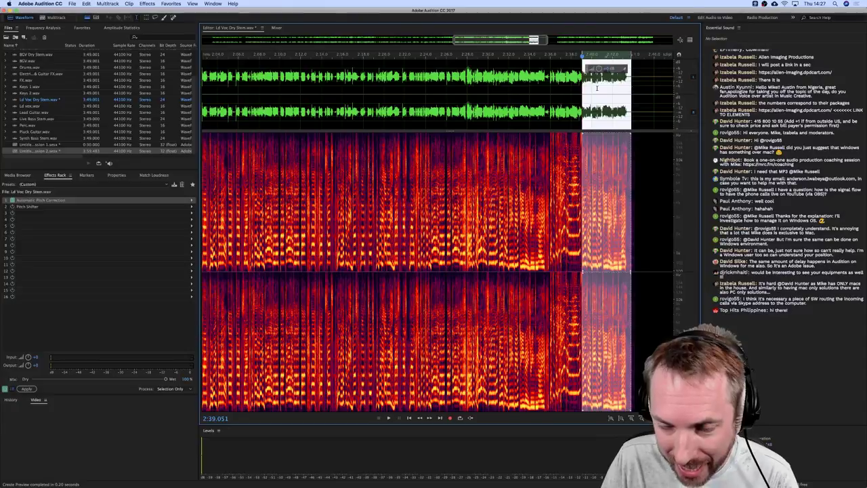
{"action": "key", "text": "space"}
{"action": "key", "text": "space"}
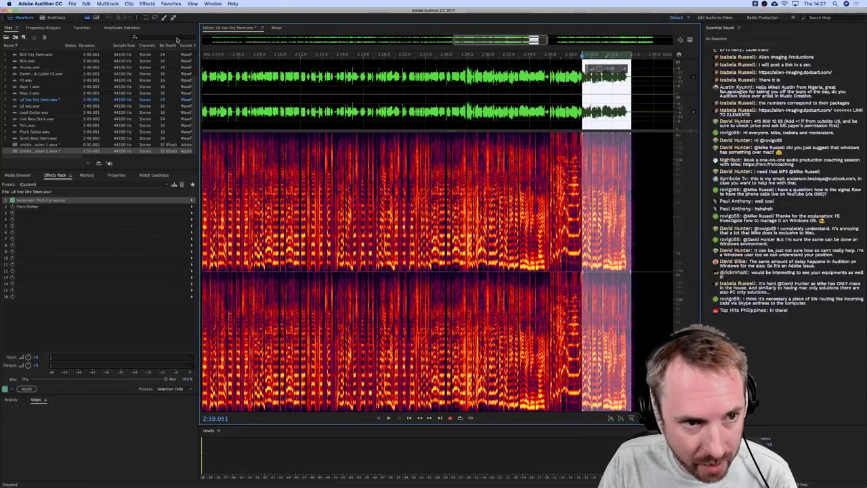
{"action": "left_click", "coordinate": [147, 4]}
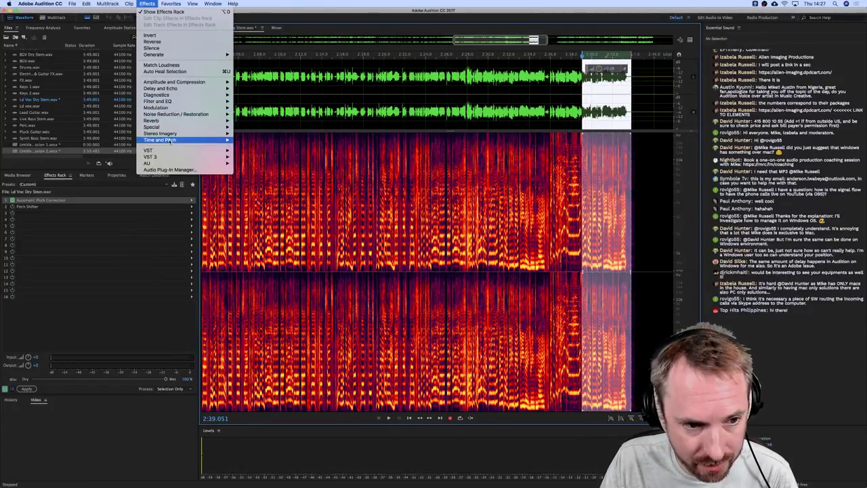
{"action": "mouse_move", "coordinate": [232, 142]}
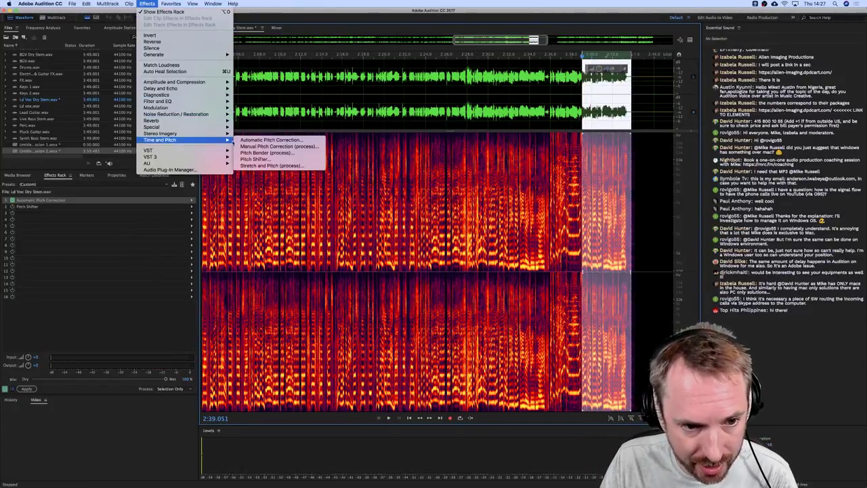
{"action": "left_click", "coordinate": [263, 160]}
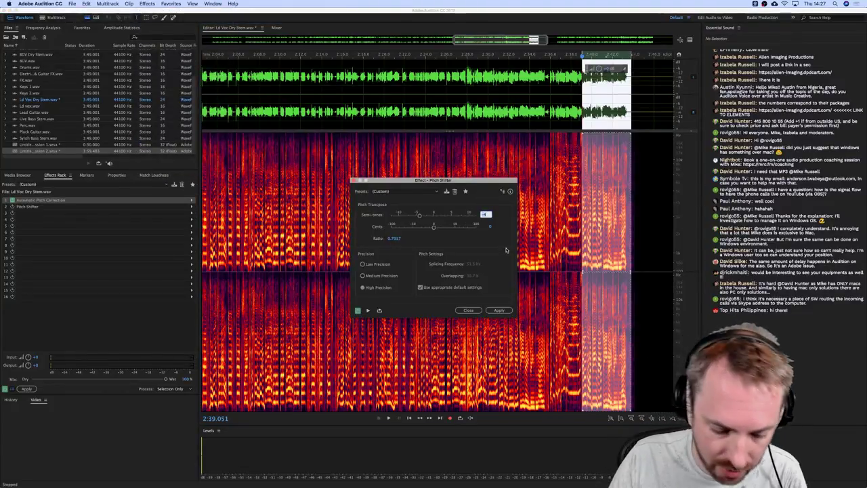
{"action": "type", "text": "-12"}
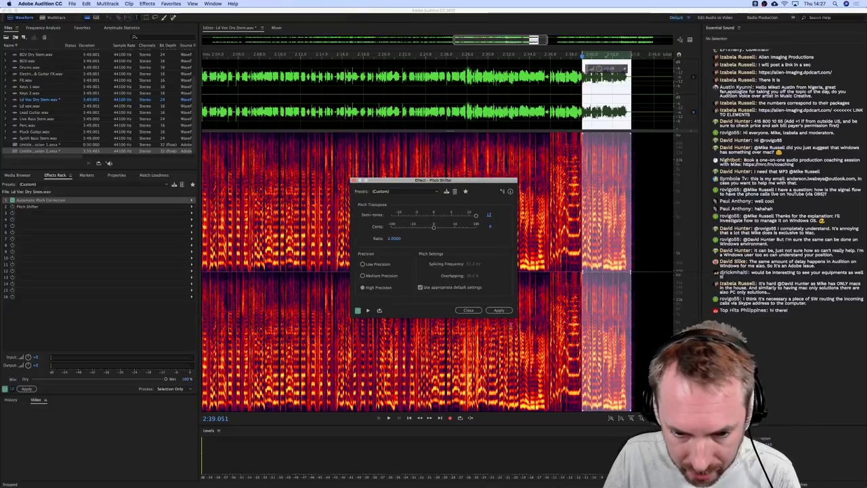
{"action": "left_click", "coordinate": [498, 309]}
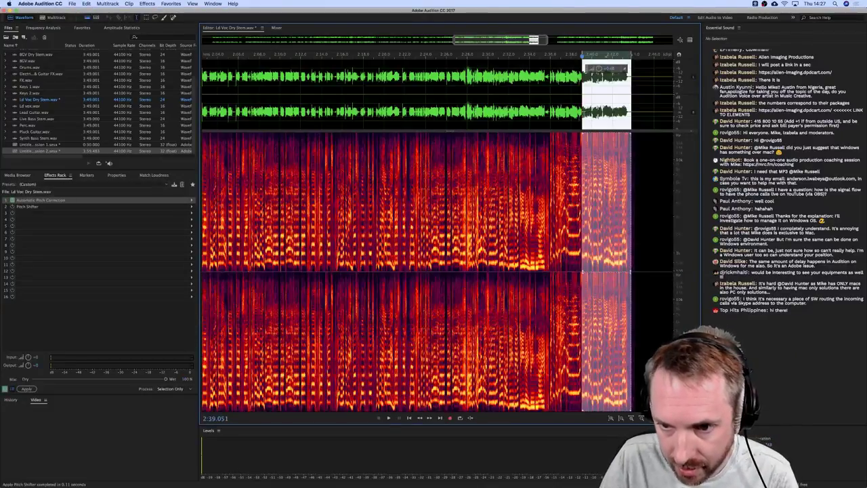
- Play both processed parts of the vocal phrase from about 2:36 to compare them, and stop playback
{"action": "left_click", "coordinate": [550, 113]}
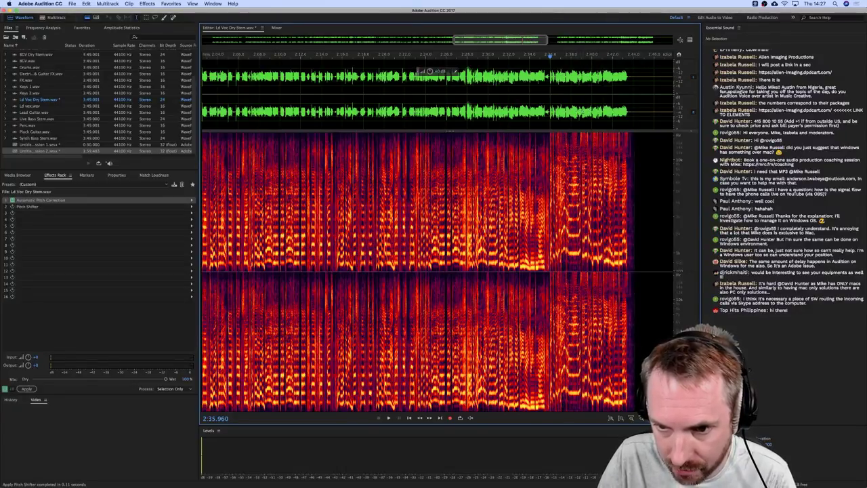
{"action": "key", "text": "space"}
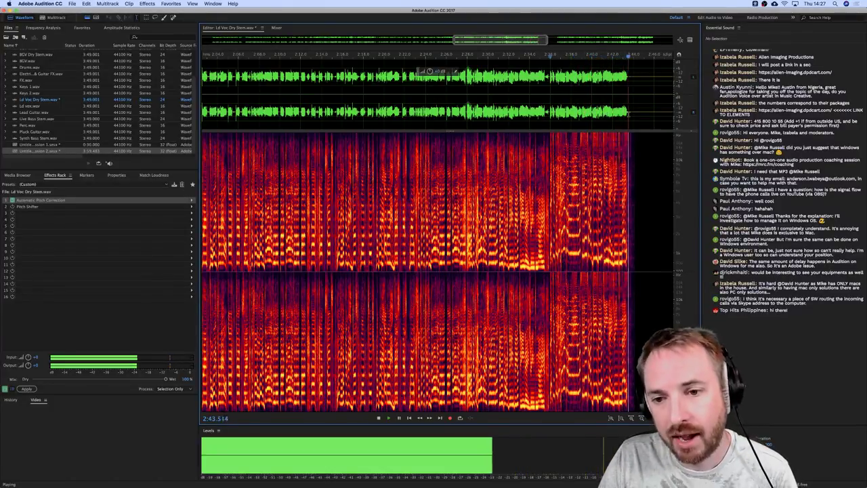
{"action": "key", "text": "space"}
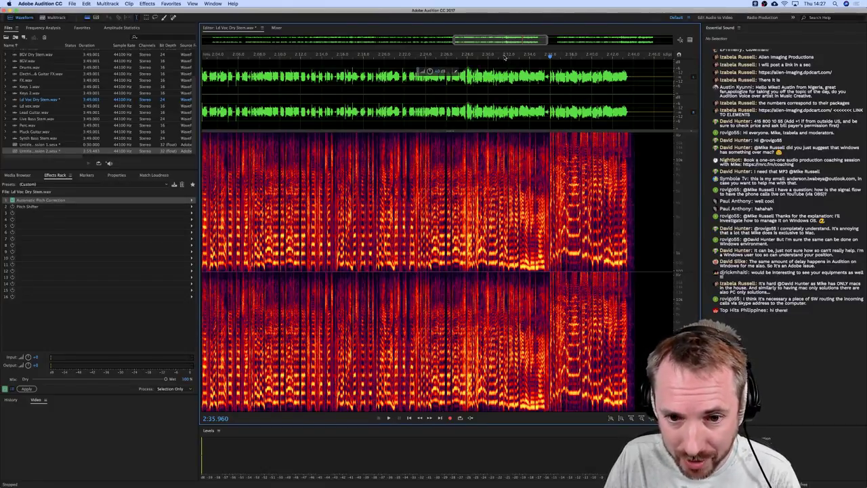
{"action": "key", "text": "backslash"}
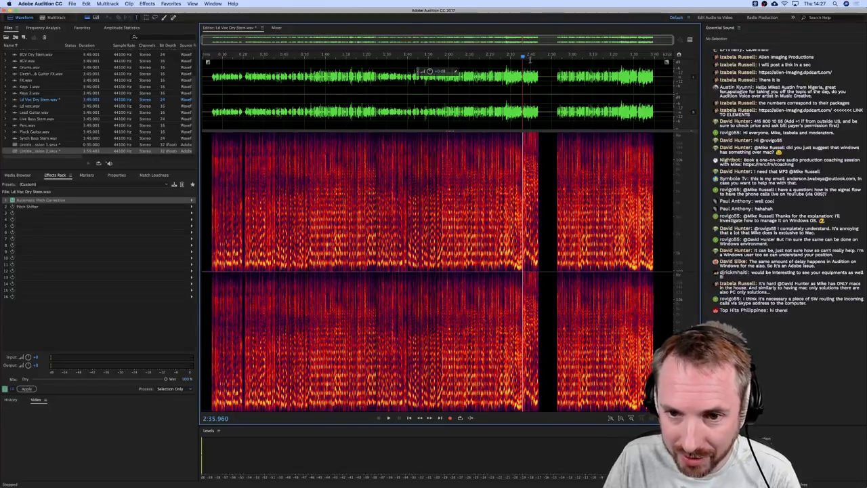
{"action": "scroll", "coordinate": [532, 58], "scroll_direction": "up", "scroll_amount": 5}
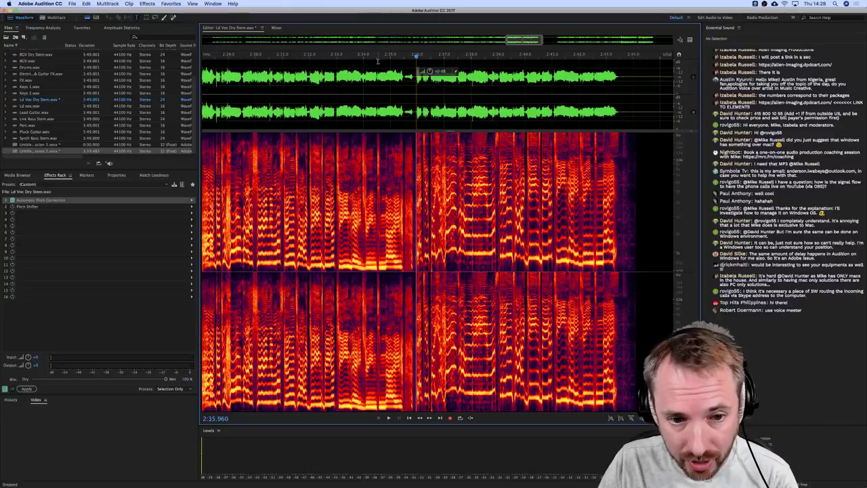
{"action": "scroll", "coordinate": [408, 56], "scroll_direction": "down", "scroll_amount": 10}
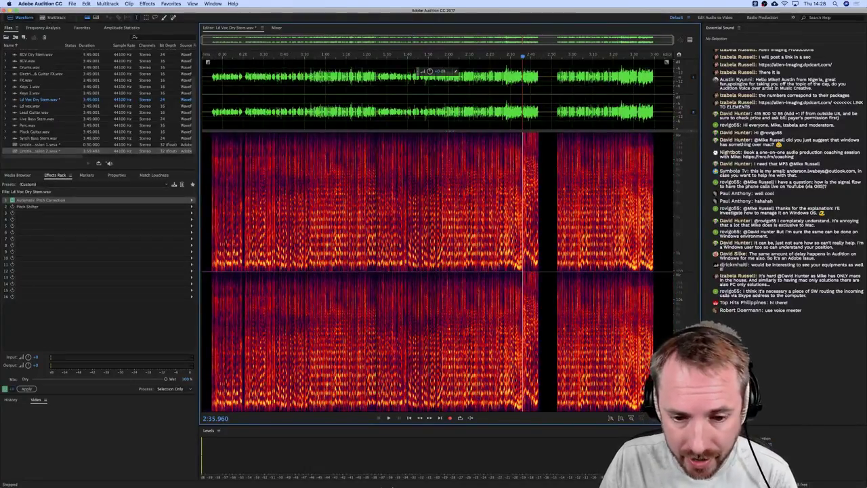
- Switch to Logic Pro X, move the Pitch Shifter window beside the Compressor, and raise its shift to 8 semitones
{"action": "left_click", "coordinate": [565, 473]}
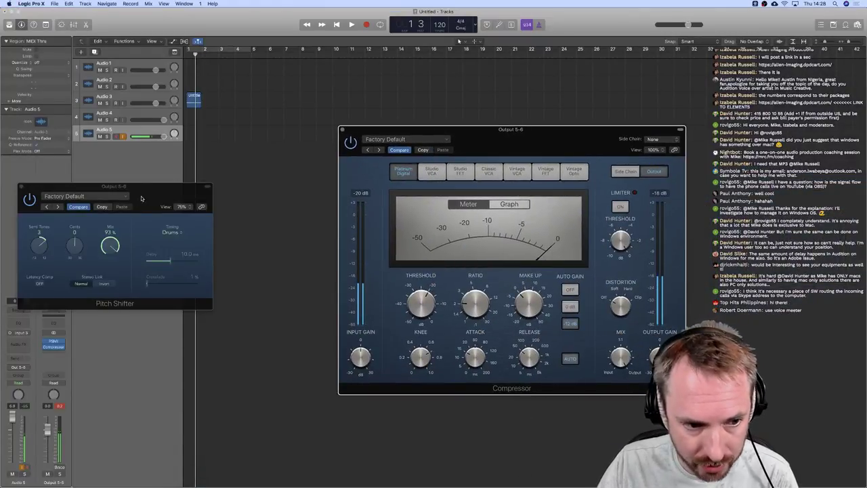
{"action": "left_click_drag", "start_coordinate": [141, 197], "coordinate": [326, 191]}
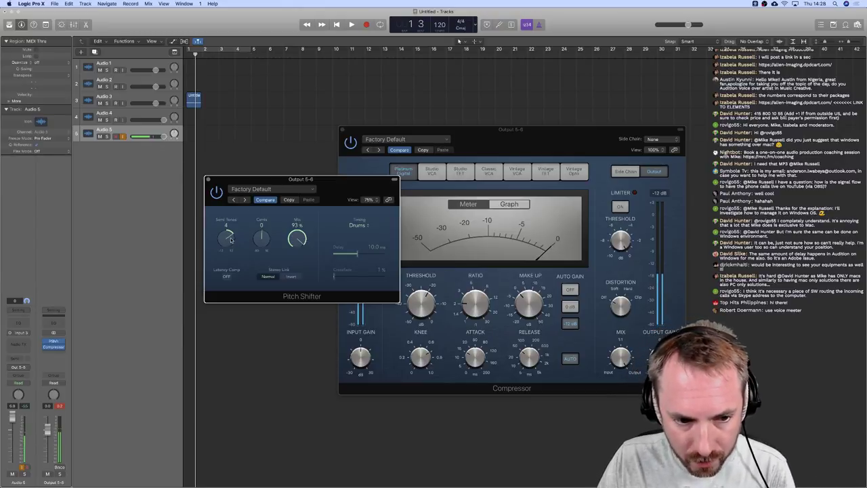
{"action": "left_click_drag", "start_coordinate": [231, 241], "coordinate": [231, 233]}
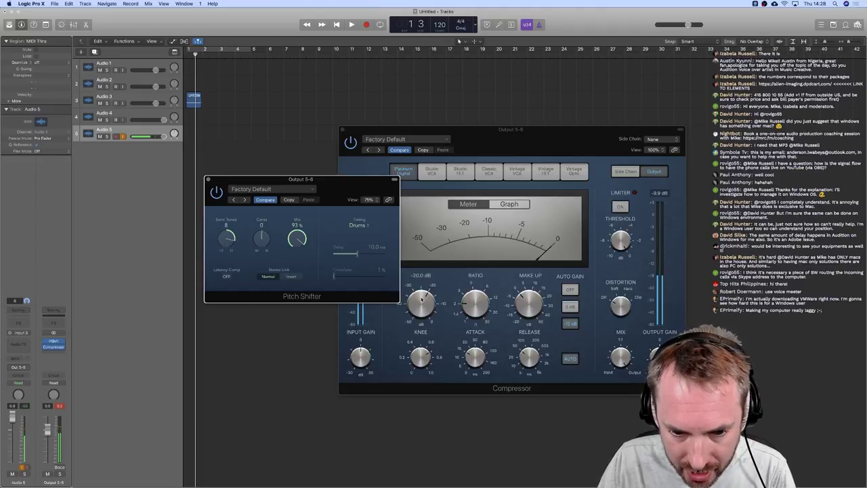
- Lower the Compressor's threshold and raise its compression ratio
{"action": "left_click_drag", "start_coordinate": [421, 300], "coordinate": [419, 316]}
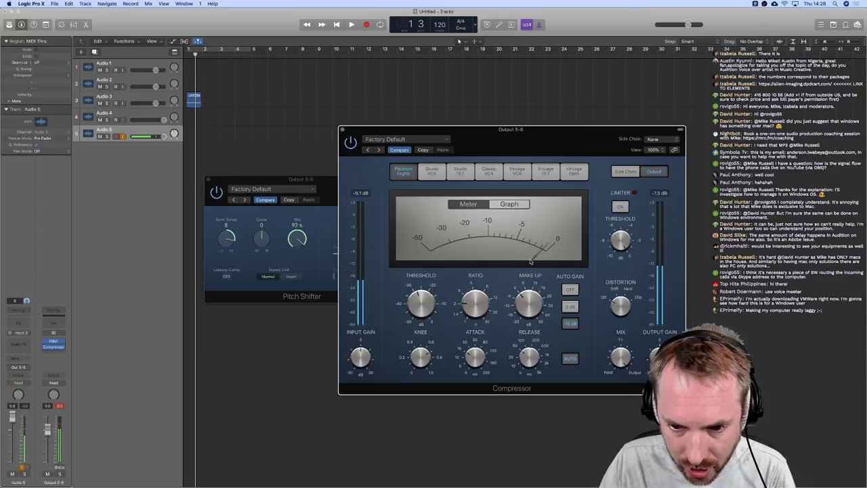
{"action": "mouse_move", "coordinate": [476, 306]}
{"action": "left_click_drag", "start_coordinate": [474, 308], "coordinate": [484, 276]}
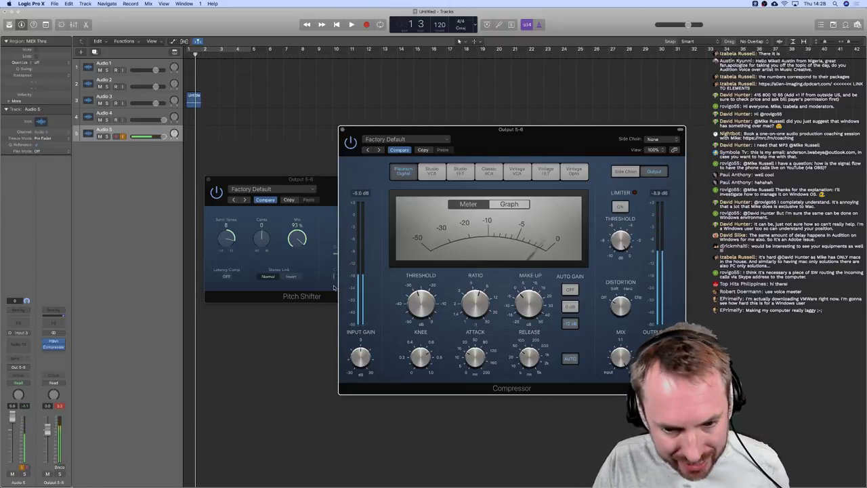
- Raise the Pitch Shifter to 12 semitones
{"action": "left_click", "coordinate": [229, 238]}
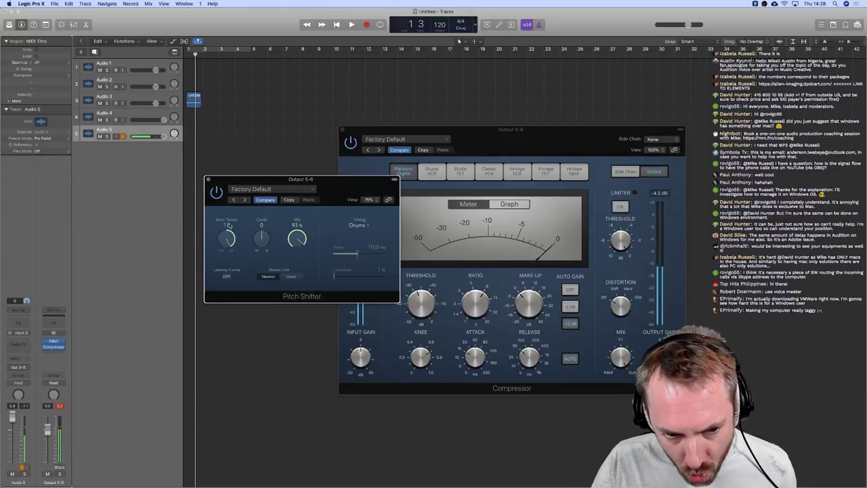
{"action": "left_click_drag", "start_coordinate": [229, 225], "coordinate": [230, 242]}
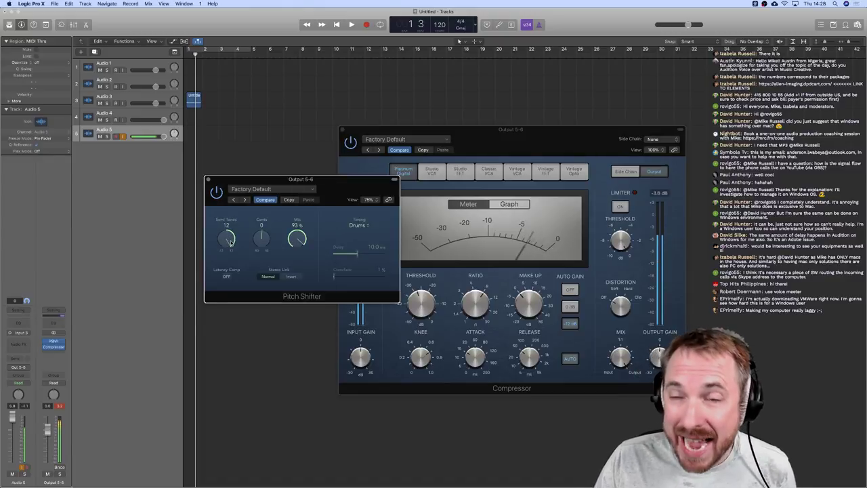
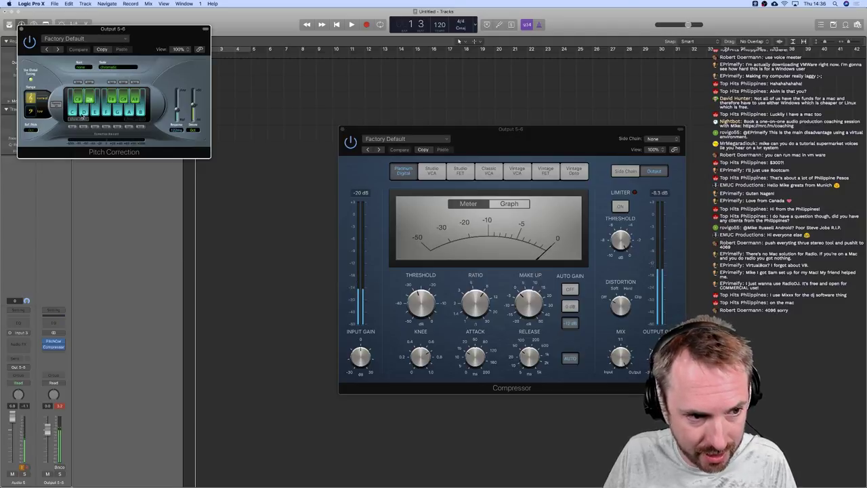
- Set the Pitch Correction response to 0.00 ms, raise its detune to the maximum, and close the plug-in window
{"action": "left_click", "coordinate": [21, 29]}
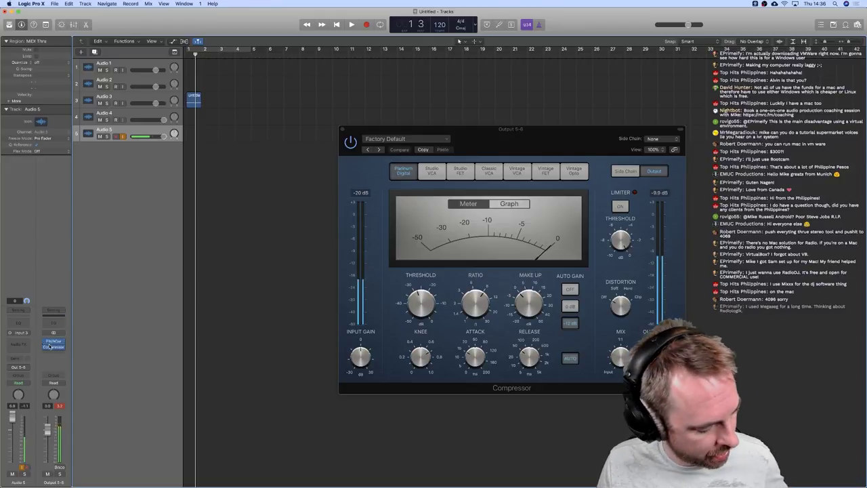
{"action": "left_click", "coordinate": [51, 344]}
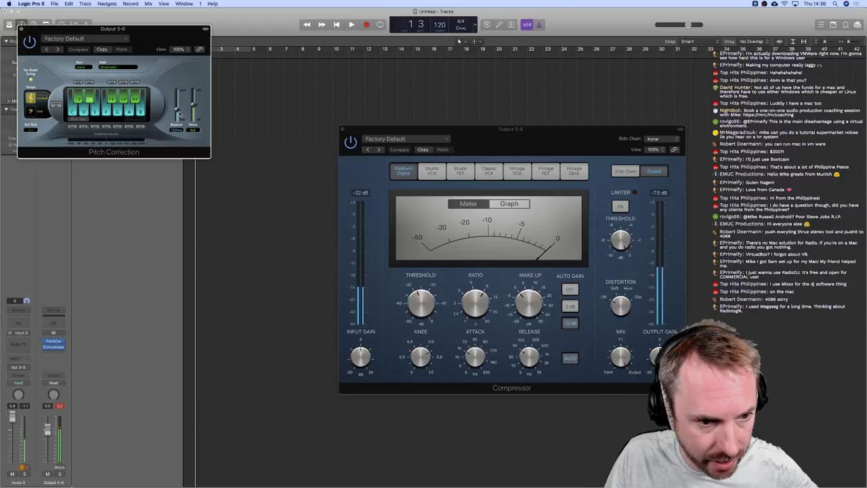
{"action": "left_click_drag", "start_coordinate": [178, 113], "coordinate": [178, 127]}
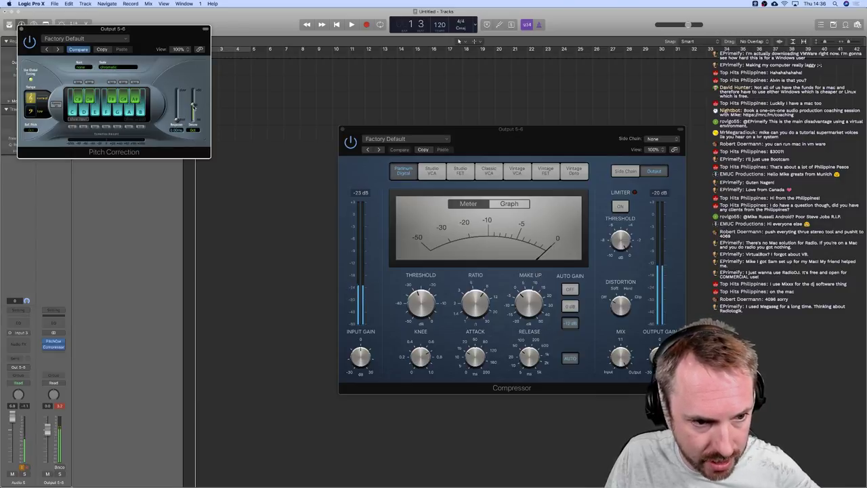
{"action": "left_click_drag", "start_coordinate": [193, 107], "coordinate": [193, 91]}
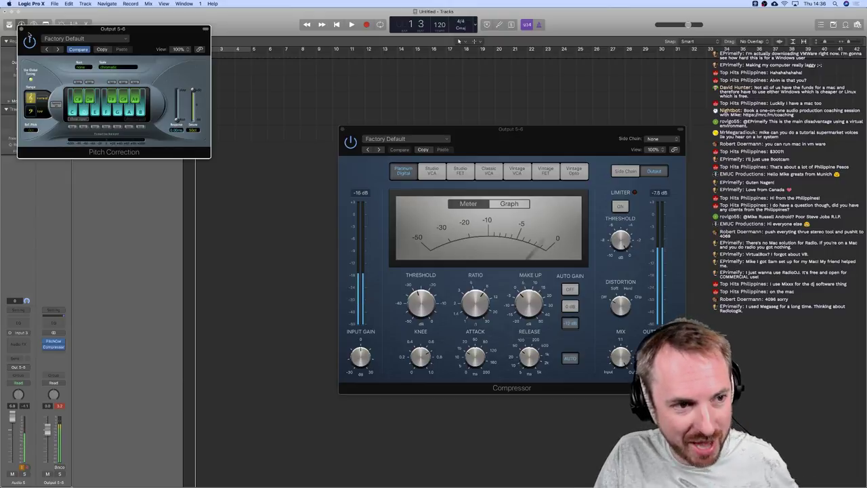
{"action": "left_click", "coordinate": [21, 29]}
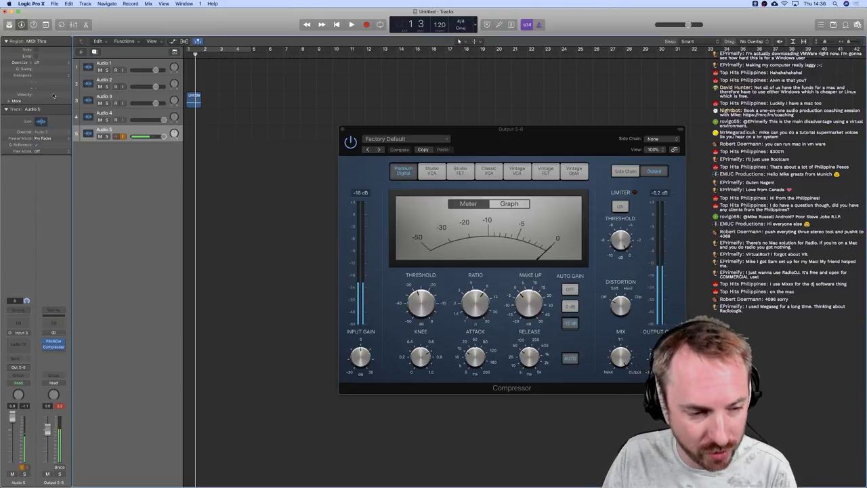
- Replace Pitch Correction on Output 5-6 with a stereo Vocal Transformer and move its window over the track area
{"action": "left_click", "coordinate": [61, 342]}
{"action": "mouse_move", "coordinate": [75, 442]}
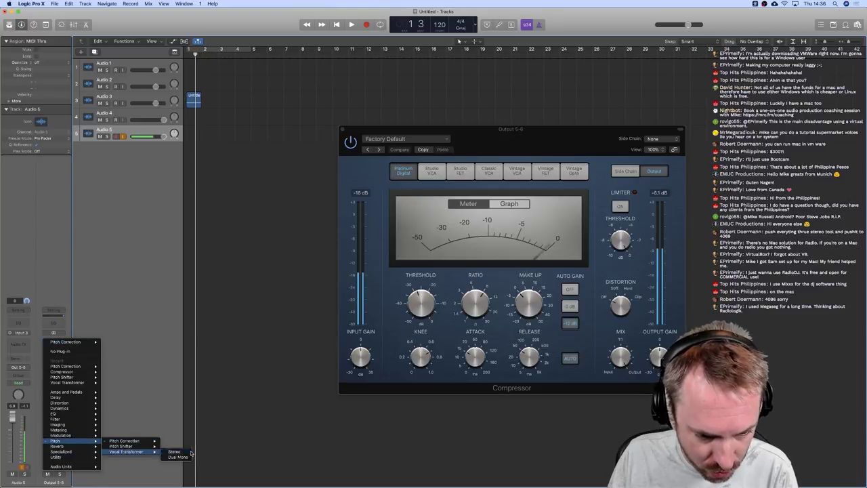
{"action": "left_click", "coordinate": [177, 452]}
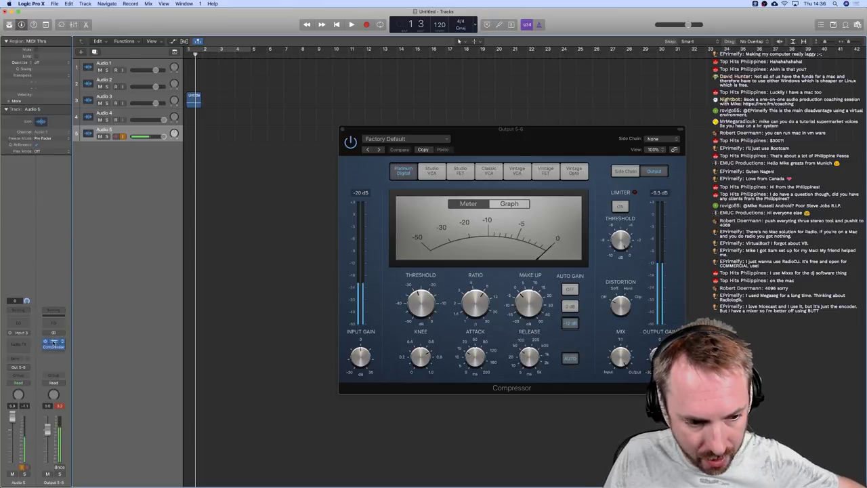
{"action": "left_click", "coordinate": [54, 340]}
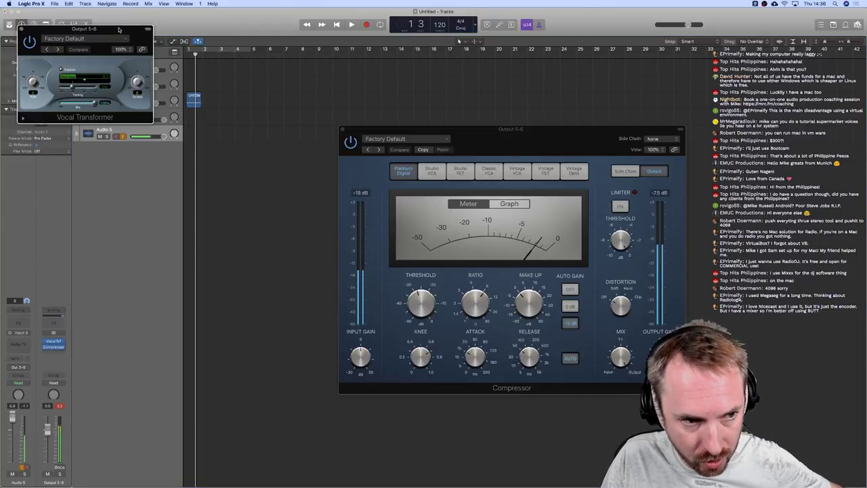
{"action": "left_click_drag", "start_coordinate": [119, 30], "coordinate": [311, 107]}
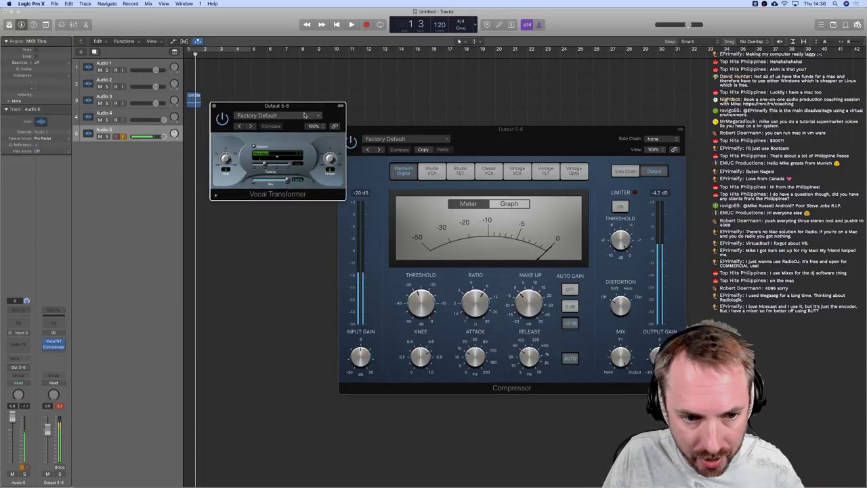
- Try the Vocal Transformer presets Ensemble Voice Bright and Male Voice Double
{"action": "left_click", "coordinate": [271, 117]}
{"action": "mouse_move", "coordinate": [288, 225]}
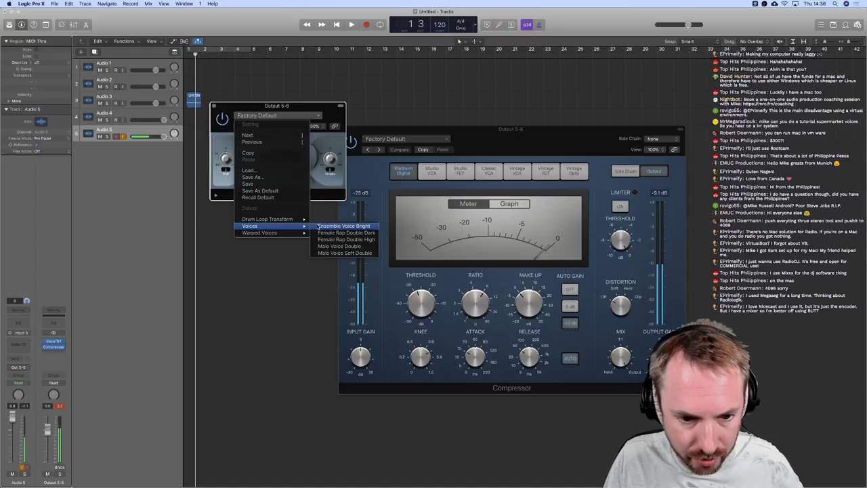
{"action": "left_click", "coordinate": [319, 226]}
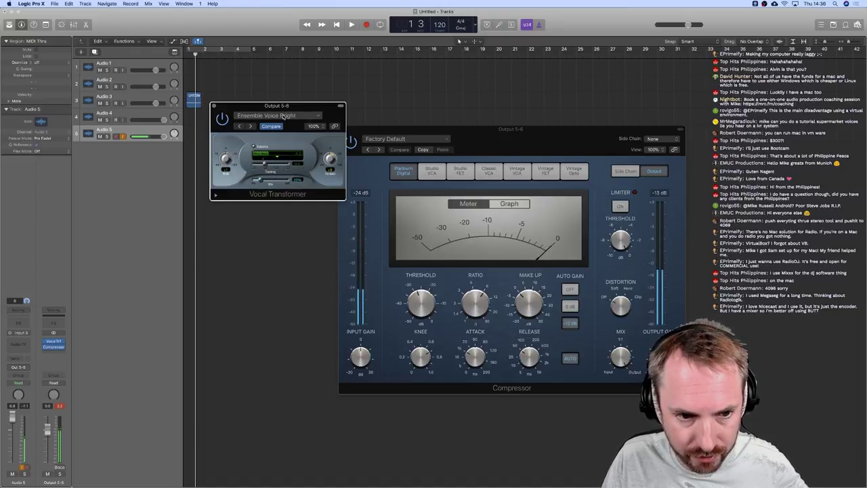
{"action": "left_click", "coordinate": [283, 115]}
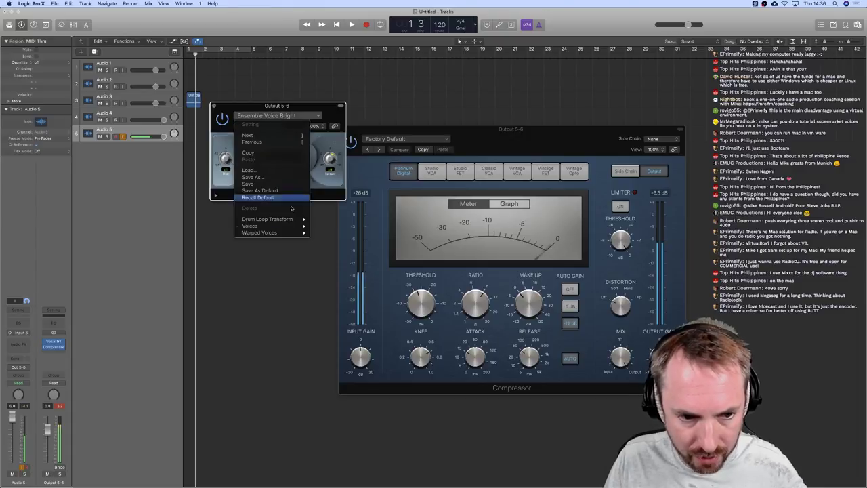
{"action": "mouse_move", "coordinate": [287, 226]}
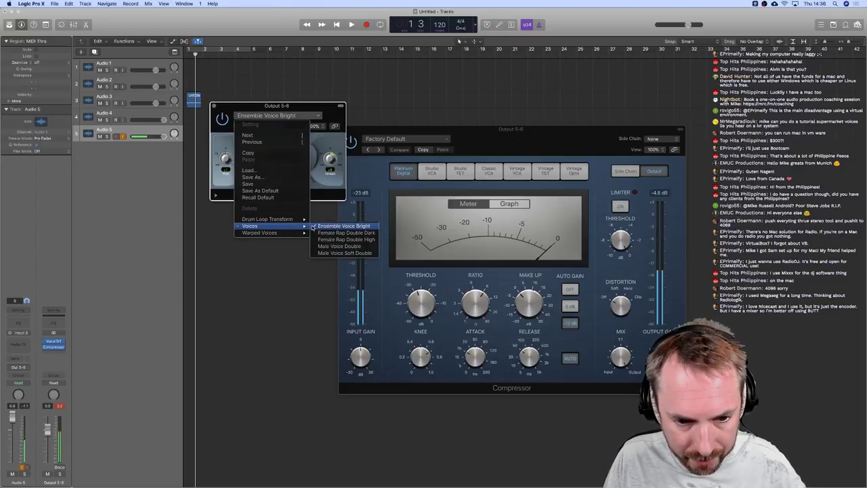
{"action": "left_click", "coordinate": [328, 247]}
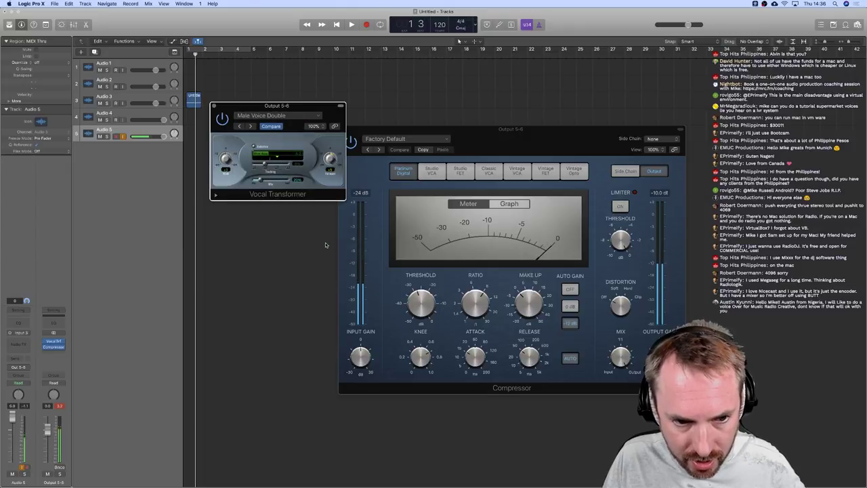
- Load the warped voice preset Disguise Voice in the Vocal Transformer
{"action": "left_click", "coordinate": [262, 117]}
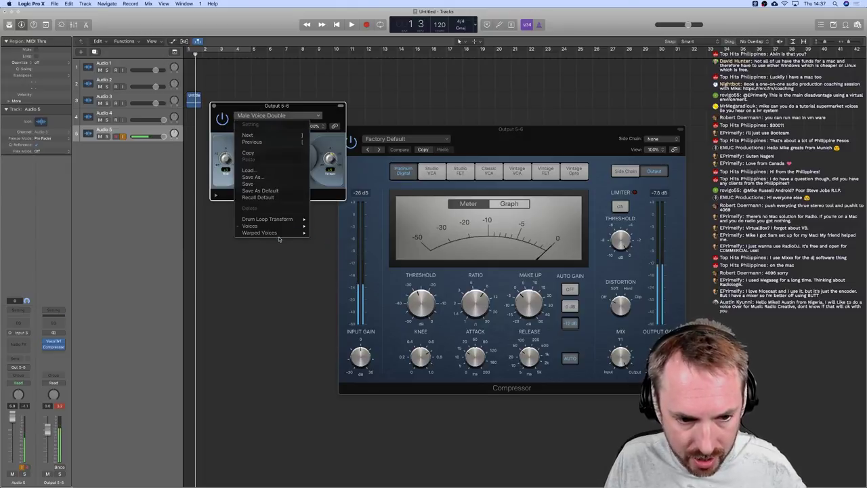
{"action": "mouse_move", "coordinate": [279, 233]}
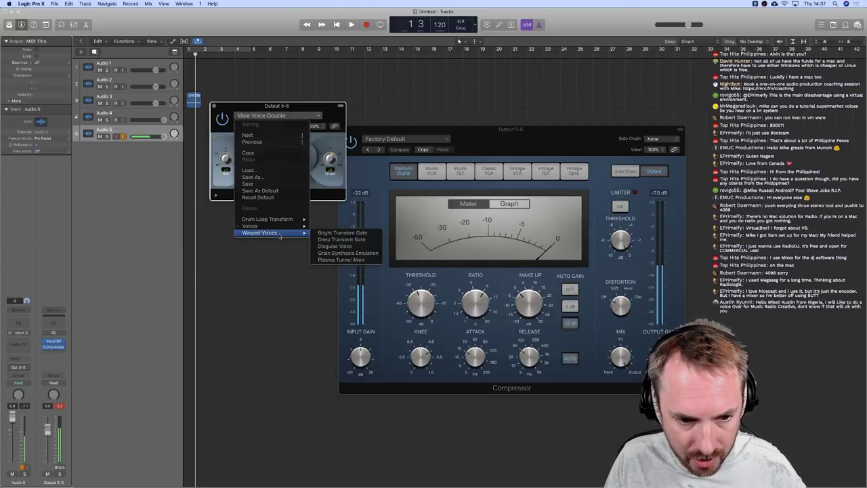
{"action": "left_click", "coordinate": [343, 247]}
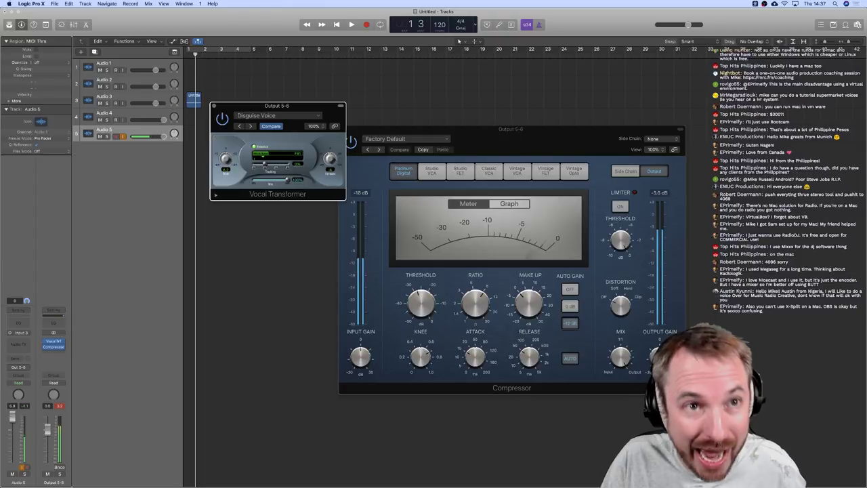
- Raise the Vocal Transformer's formant to +13 and its tracking to 197%
{"action": "key", "text": "super+Tab"}
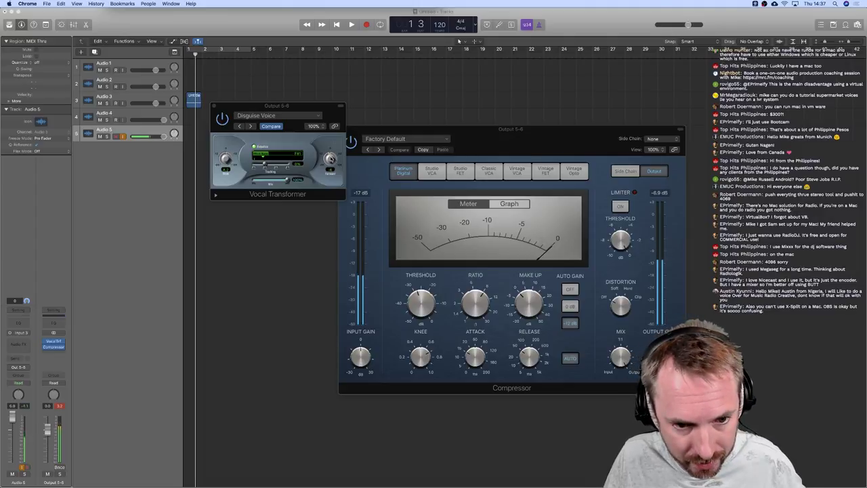
{"action": "left_click", "coordinate": [330, 159]}
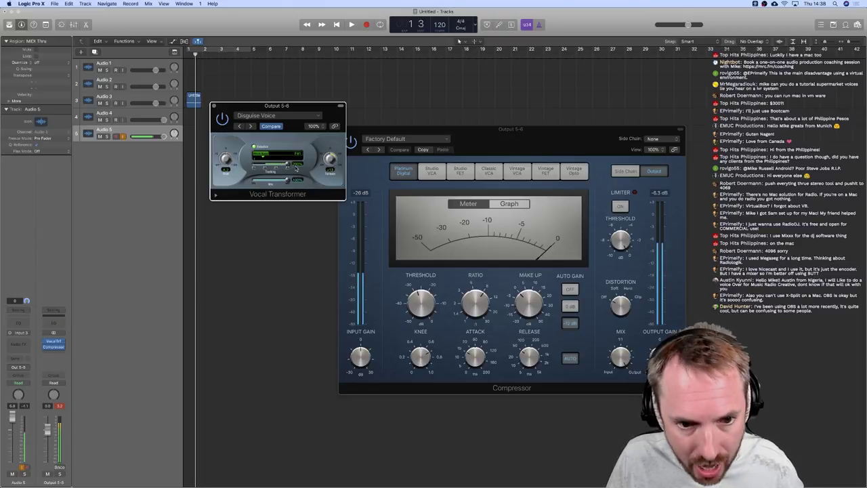
{"action": "mouse_move", "coordinate": [290, 166]}
{"action": "left_mouse_down"}
{"action": "mouse_move", "coordinate": [258, 166]}
{"action": "mouse_move", "coordinate": [288, 166]}
{"action": "left_mouse_up"}
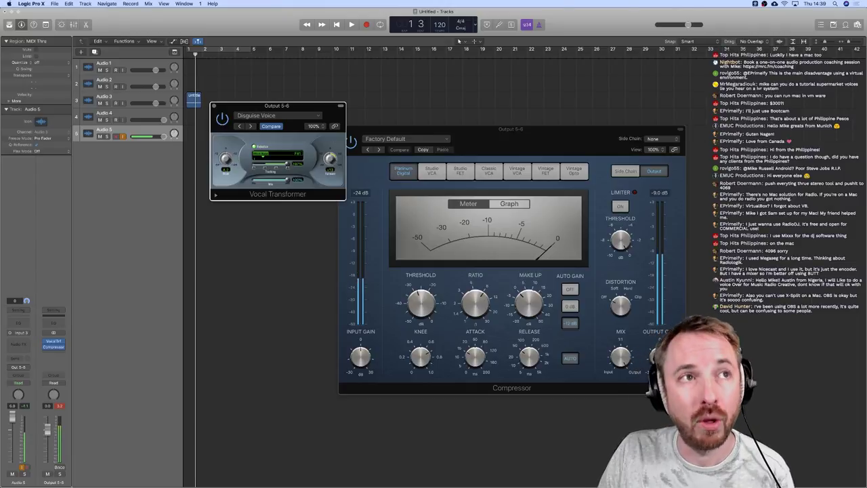
- Set the Vocal Transformer's formant to -4, its tracking to -1% and its pitch base to G4
{"action": "key", "text": "super+Tab"}
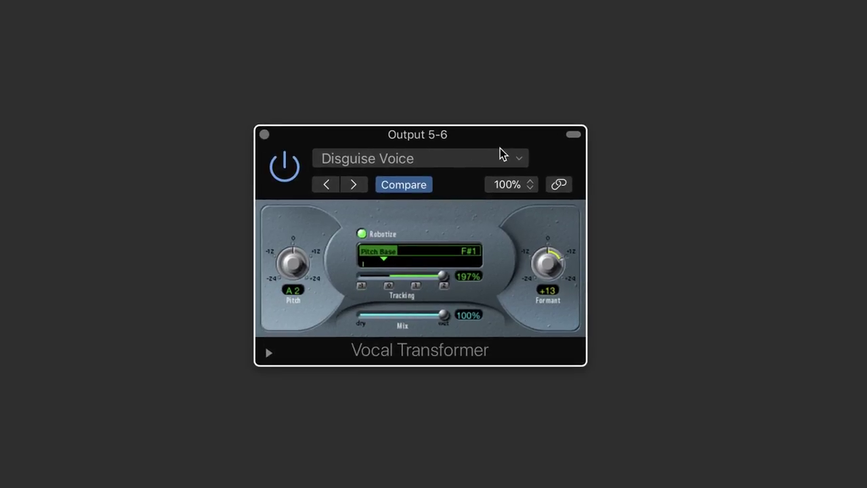
{"action": "left_click_drag", "start_coordinate": [524, 269], "coordinate": [539, 284]}
{"action": "left_click_drag", "start_coordinate": [441, 278], "coordinate": [376, 283]}
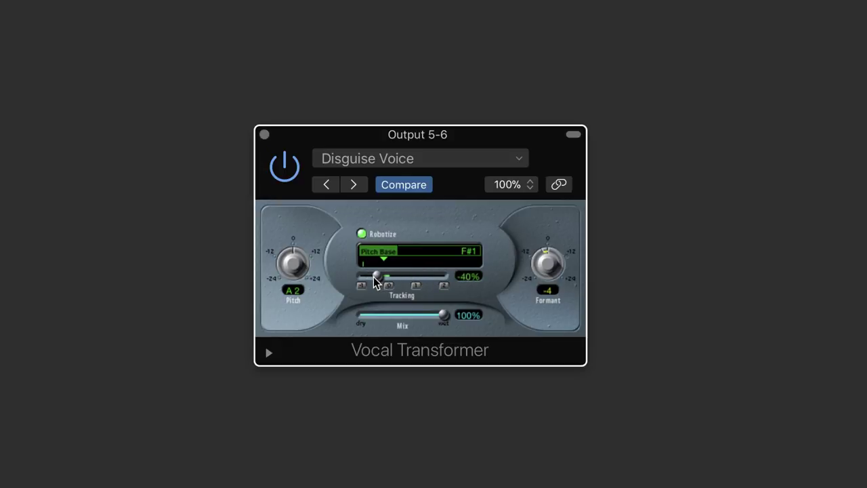
{"action": "left_click_drag", "start_coordinate": [548, 264], "coordinate": [547, 262]}
{"action": "mouse_move", "coordinate": [384, 282]}
{"action": "left_mouse_down"}
{"action": "mouse_move", "coordinate": [394, 283]}
{"action": "mouse_move", "coordinate": [399, 262]}
{"action": "mouse_move", "coordinate": [470, 259]}
{"action": "left_mouse_up"}
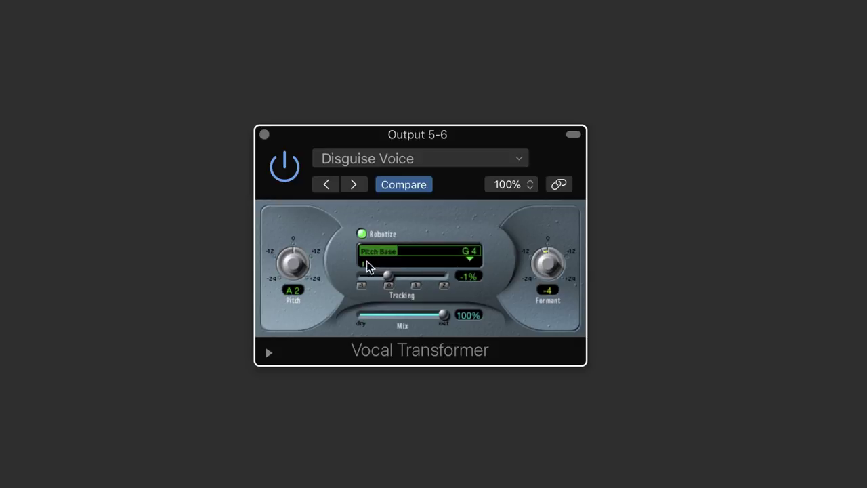
- Raise the Vocal Transformer's pitch and formant, and close its window
{"action": "left_click_drag", "start_coordinate": [301, 263], "coordinate": [314, 199]}
{"action": "left_click_drag", "start_coordinate": [540, 267], "coordinate": [549, 236]}
{"action": "left_click", "coordinate": [264, 135]}
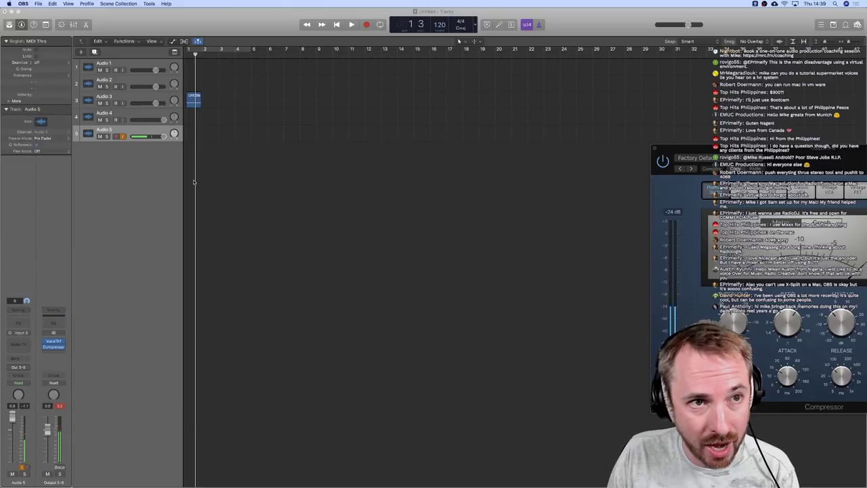
{"action": "left_click", "coordinate": [62, 342]}
{"action": "mouse_move", "coordinate": [88, 441]}
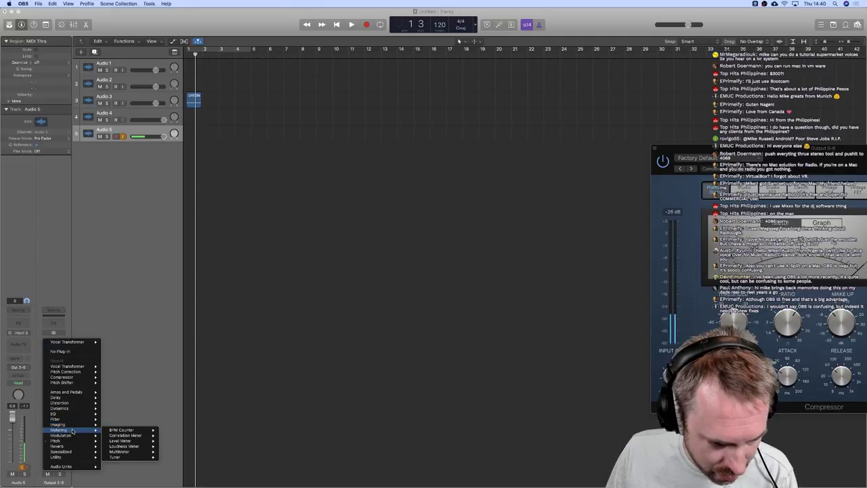
{"action": "left_click", "coordinate": [324, 382]}
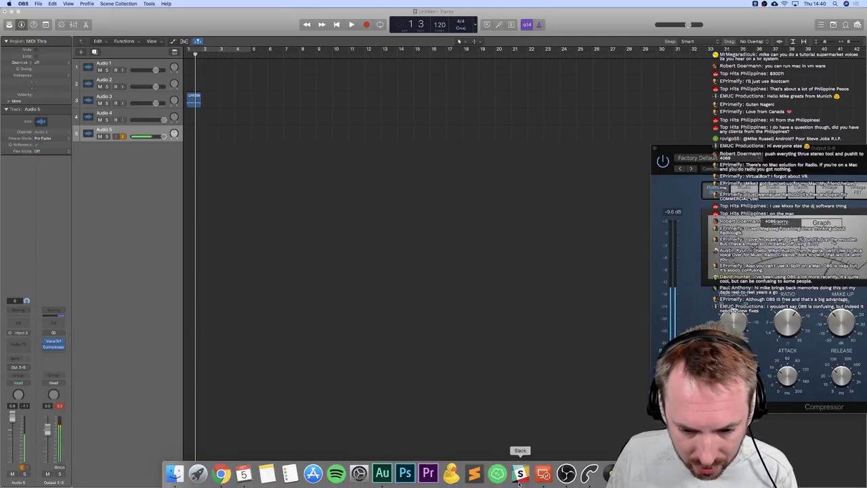
- Switch to Adobe Audition
{"action": "left_click", "coordinate": [382, 481]}
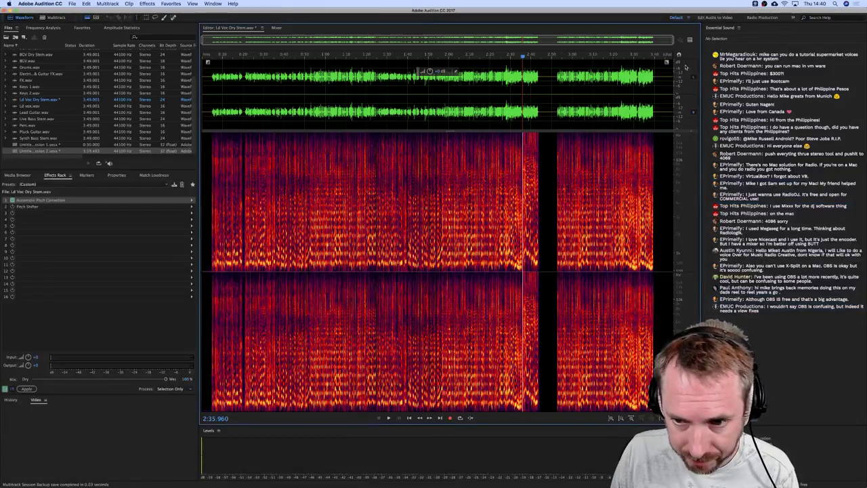
- Select the vocal phrase after the silent gap, from about 2:52.6 to 2:57.5, and play it
{"action": "left_click", "coordinate": [637, 71]}
{"action": "left_click", "coordinate": [555, 71]}
{"action": "scroll", "coordinate": [556, 70], "scroll_direction": "up", "scroll_amount": 5}
{"action": "left_click_drag", "start_coordinate": [512, 80], "coordinate": [610, 80]}
{"action": "key", "text": "space"}
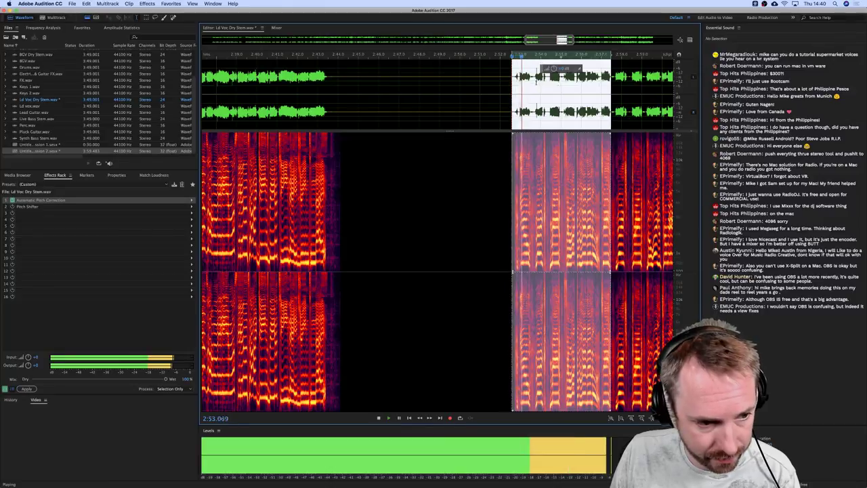
{"action": "key", "text": "space"}
- Open the Automatic Pitch Correction effect and compare the selected phrase with the effect bypassed and enabled
{"action": "double_click", "coordinate": [48, 201]}
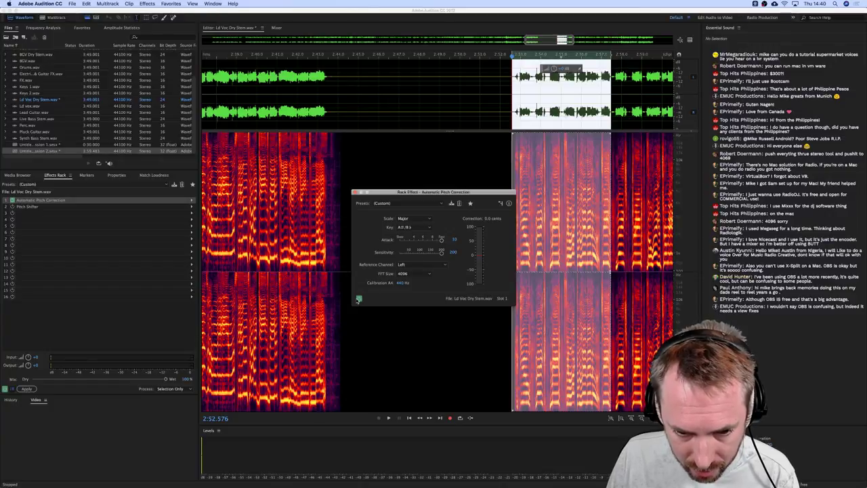
{"action": "key", "text": "space"}
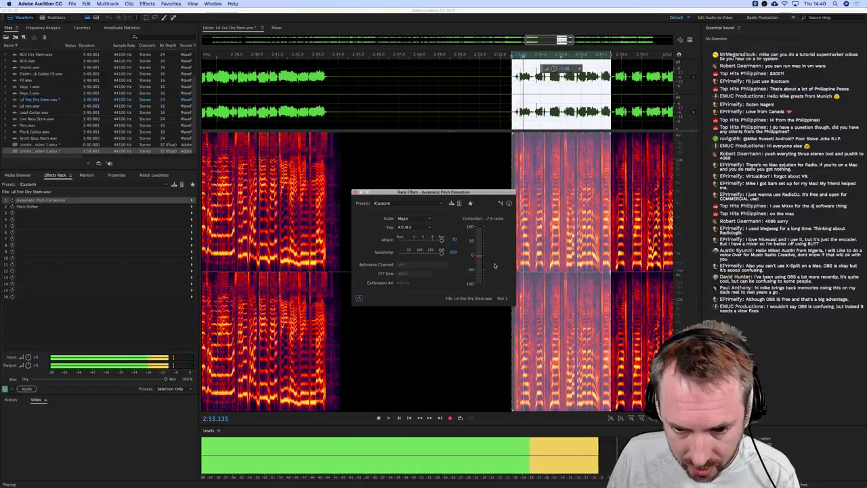
{"action": "key", "text": "space"}
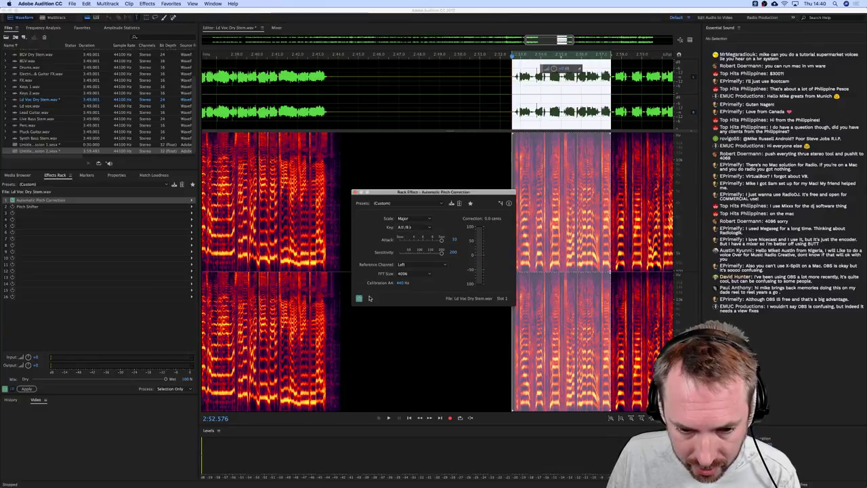
{"action": "key", "text": "space"}
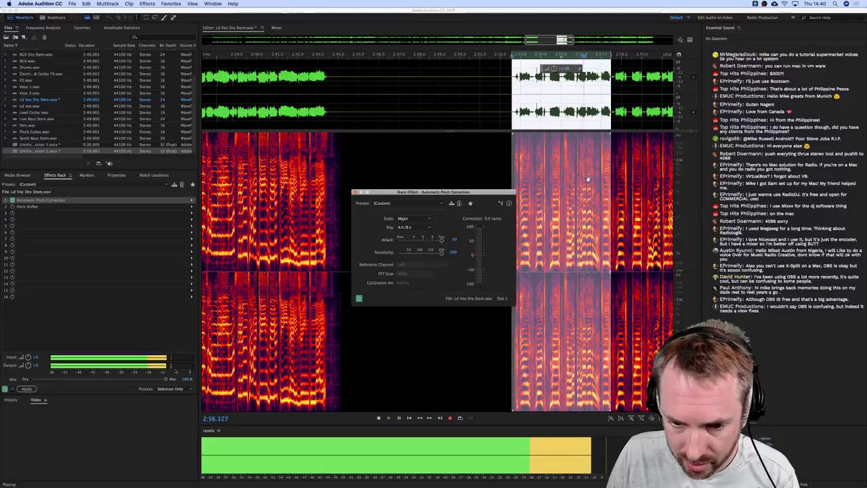
{"action": "key", "text": "space"}
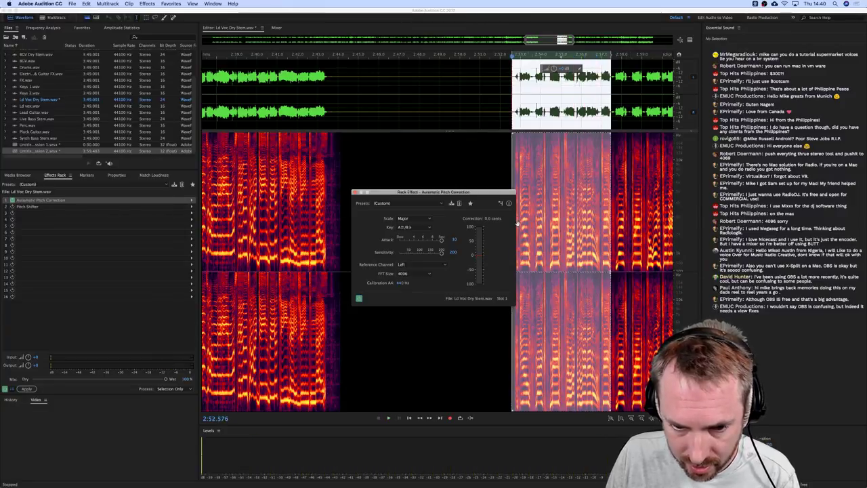
- Set the pitch correction's FFT size to 1024 and play the selected phrase
{"action": "left_click", "coordinate": [417, 273]}
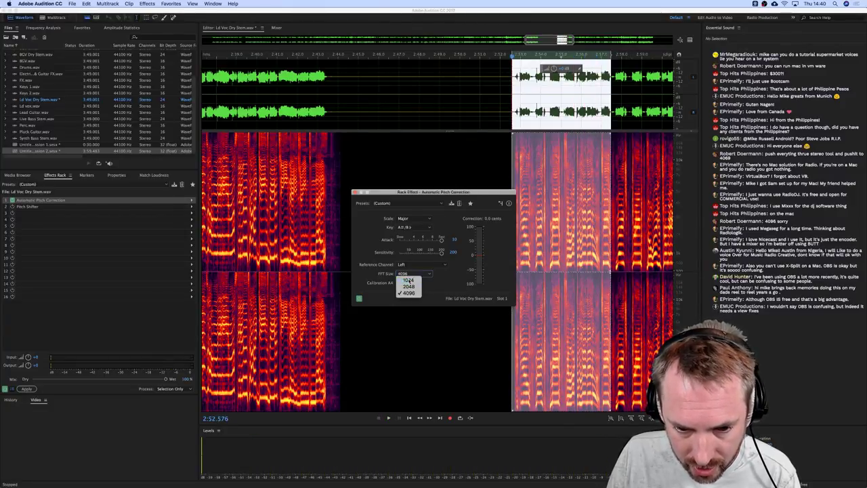
{"action": "left_click", "coordinate": [409, 280]}
{"action": "key", "text": "space"}
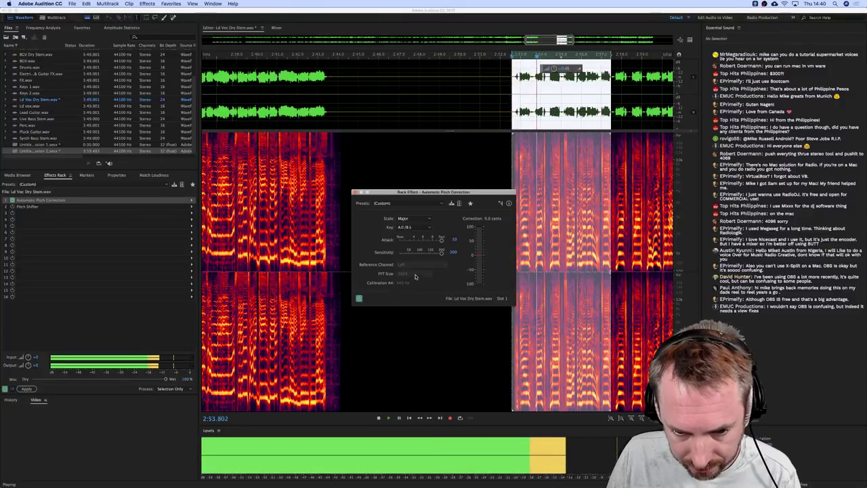
- Lower the pitch correction's attack and sensitivity to their minimums, audition the phrase and close the effect window
{"action": "left_click_drag", "start_coordinate": [439, 245], "coordinate": [400, 252]}
{"action": "key", "text": "space"}
{"action": "key", "text": "space"}
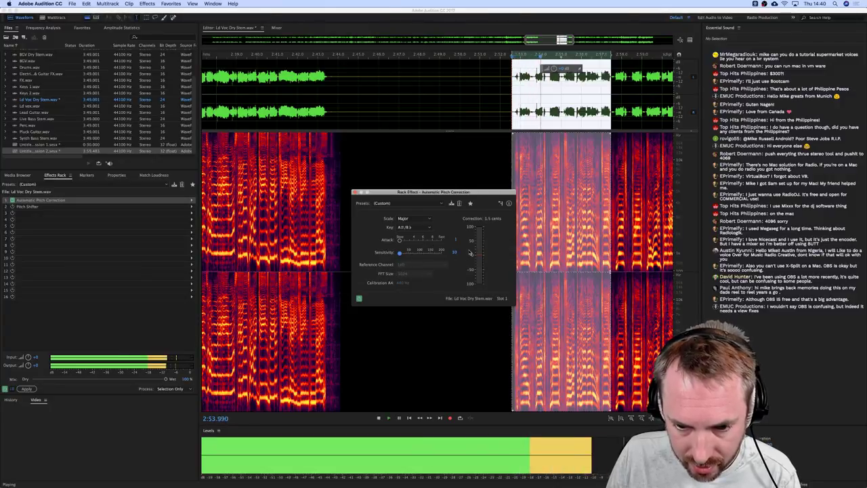
{"action": "key", "text": "space"}
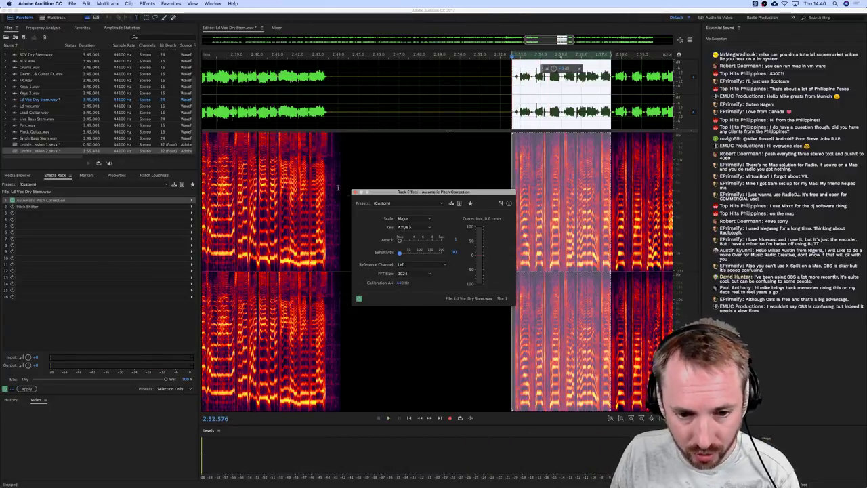
{"action": "left_click", "coordinate": [354, 192]}
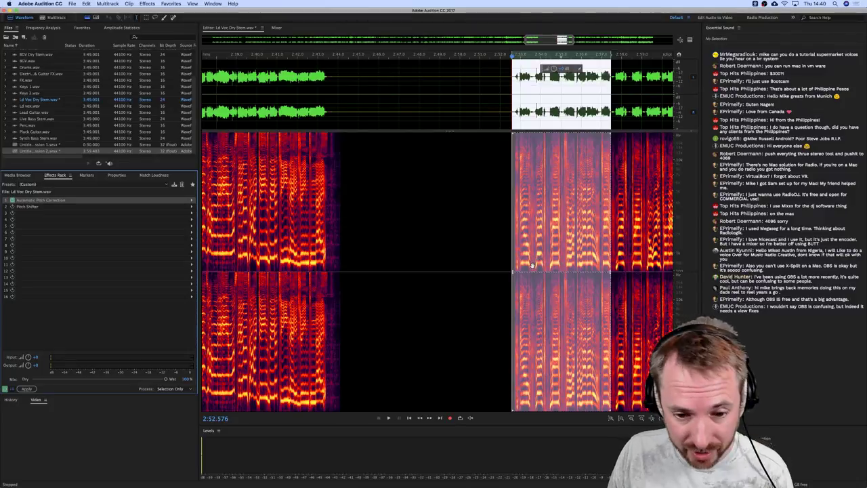
- Open the first untitled multitrack session, set the Voice Processed track's input to mono Analogue 3 and arm it for recording
{"action": "left_click", "coordinate": [55, 17]}
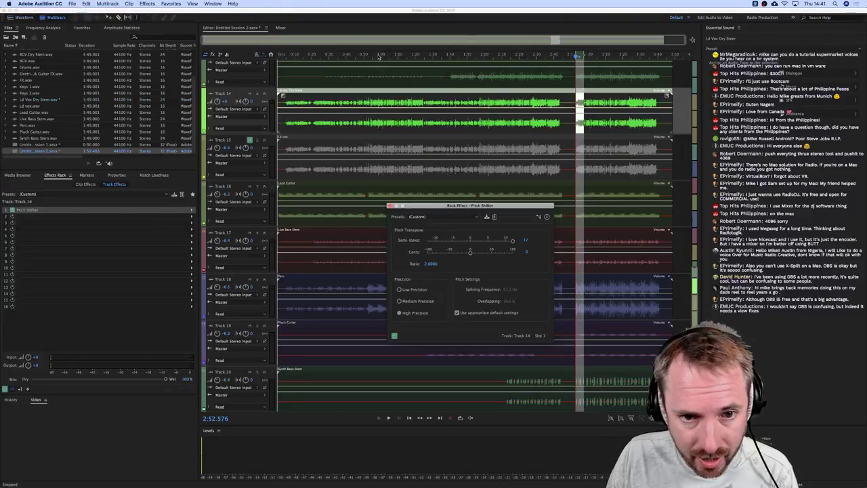
{"action": "double_click", "coordinate": [60, 144]}
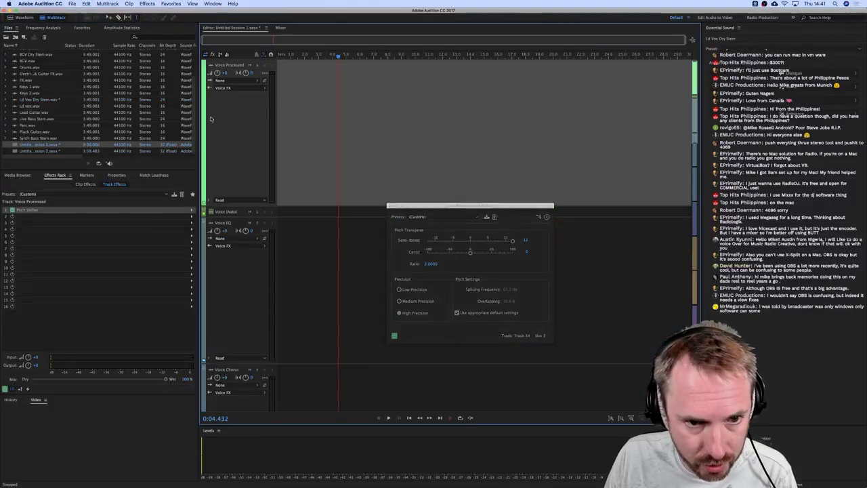
{"action": "left_click", "coordinate": [252, 80]}
{"action": "mouse_move", "coordinate": [283, 99]}
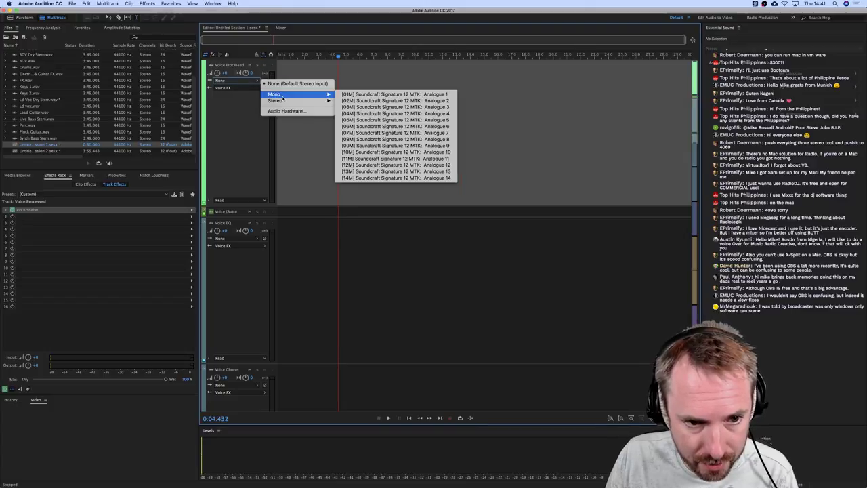
{"action": "left_click", "coordinate": [393, 106]}
{"action": "left_click", "coordinate": [264, 65]}
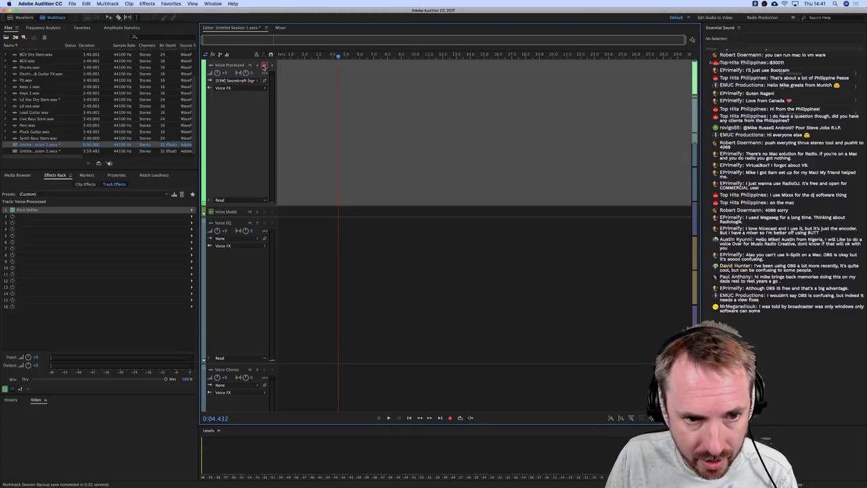
- Record a spoken take of about 13 seconds on the Voice Processed track
{"action": "left_click", "coordinate": [450, 417]}
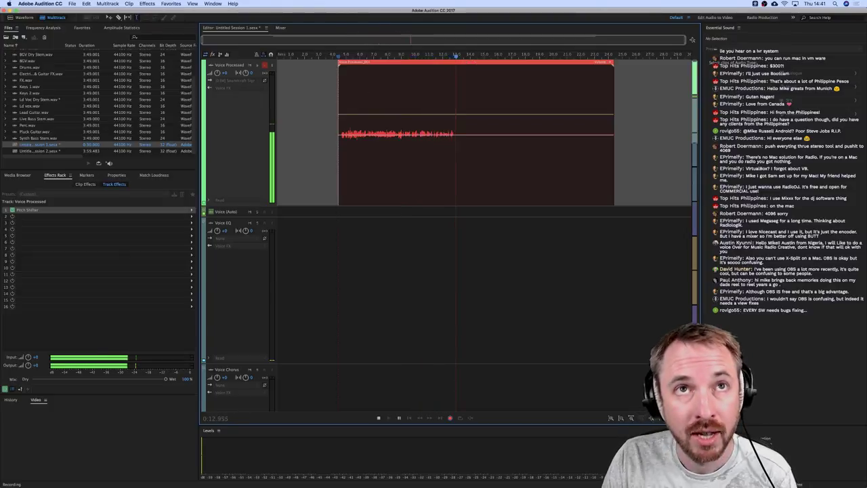
{"action": "key", "text": "super+Tab"}
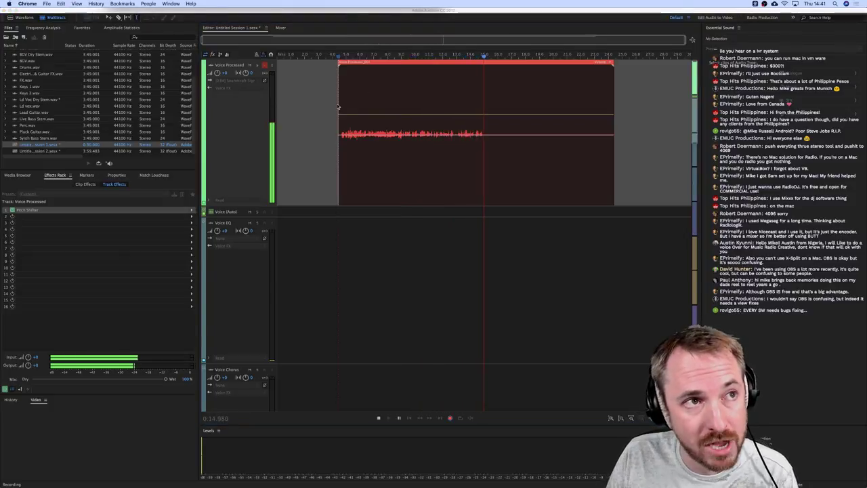
{"action": "key", "text": "super+Tab"}
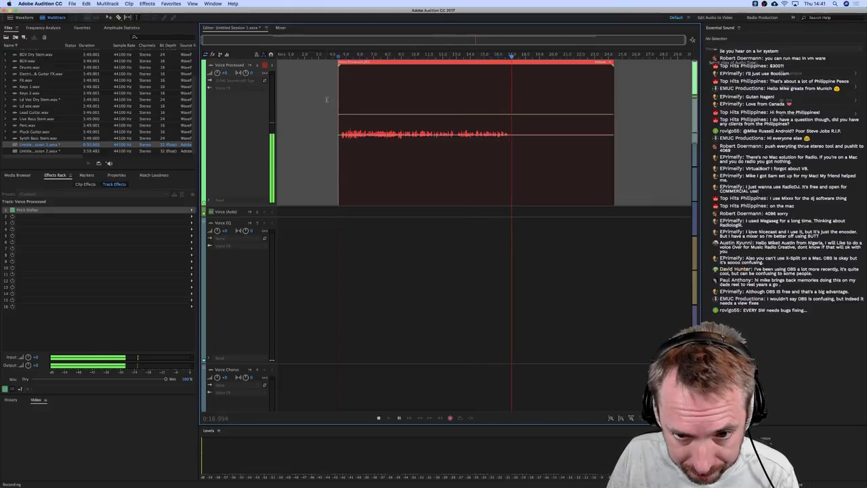
{"action": "key", "text": "space"}
- Normalize the new voice recording to -0.1 dB and disarm the Voice Processed track back in its multitrack session
{"action": "double_click", "coordinate": [449, 100]}
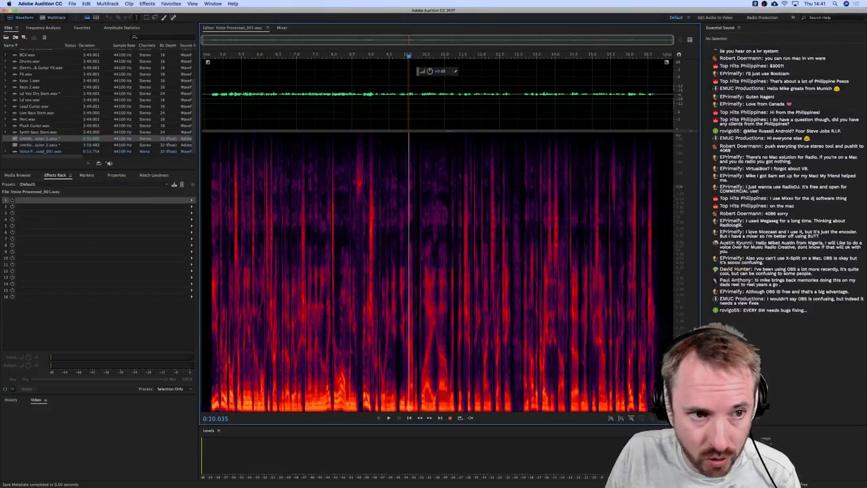
{"action": "left_click", "coordinate": [171, 4]}
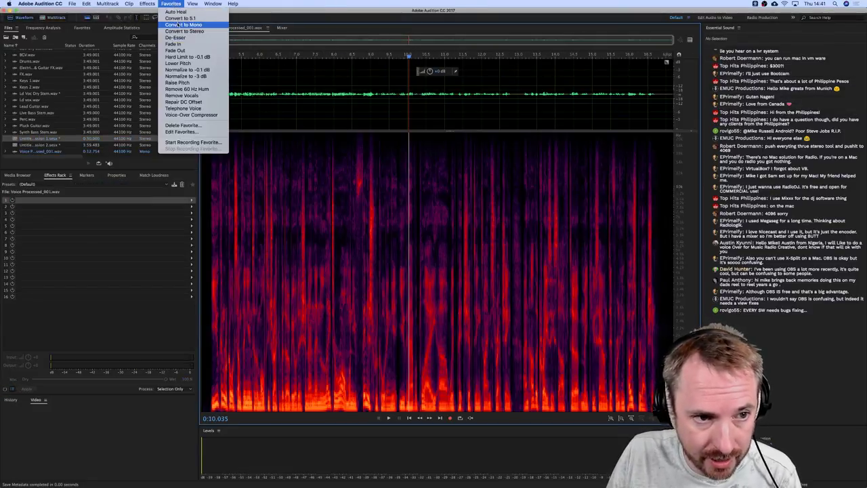
{"action": "left_click", "coordinate": [196, 69]}
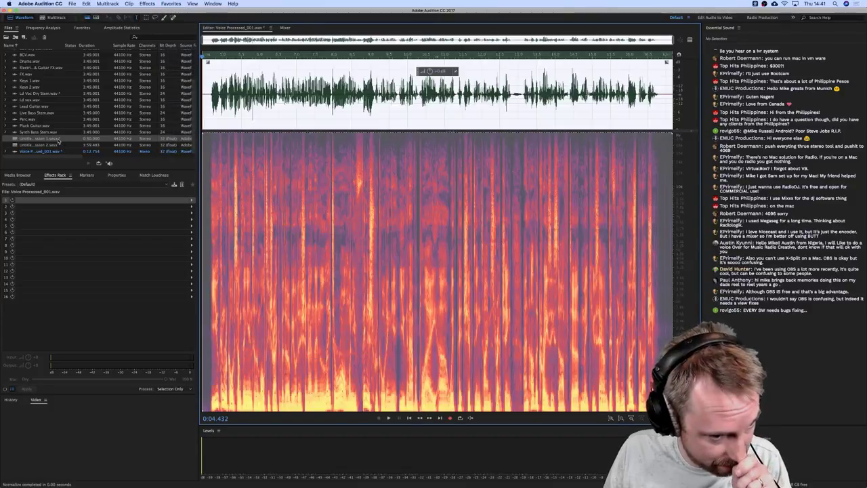
{"action": "double_click", "coordinate": [58, 140]}
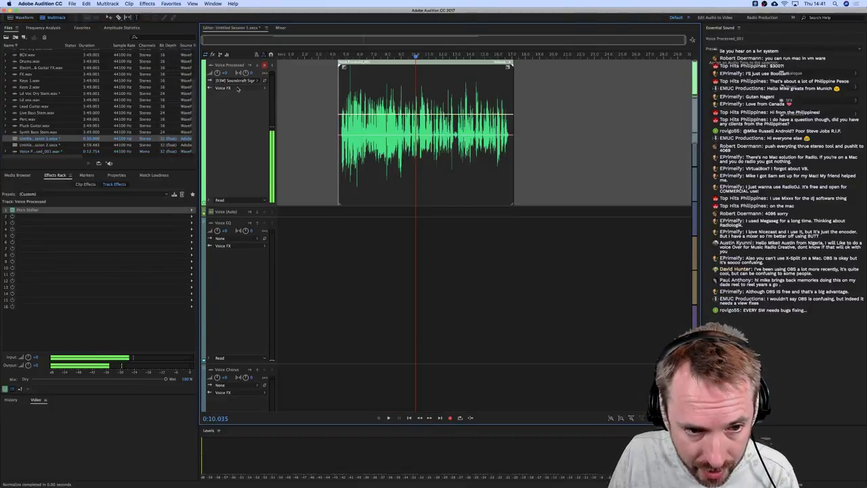
{"action": "left_click", "coordinate": [264, 65]}
- Time-stretch the recorded voice clip to 50% of its length and play it from its start
{"action": "left_click", "coordinate": [340, 97]}
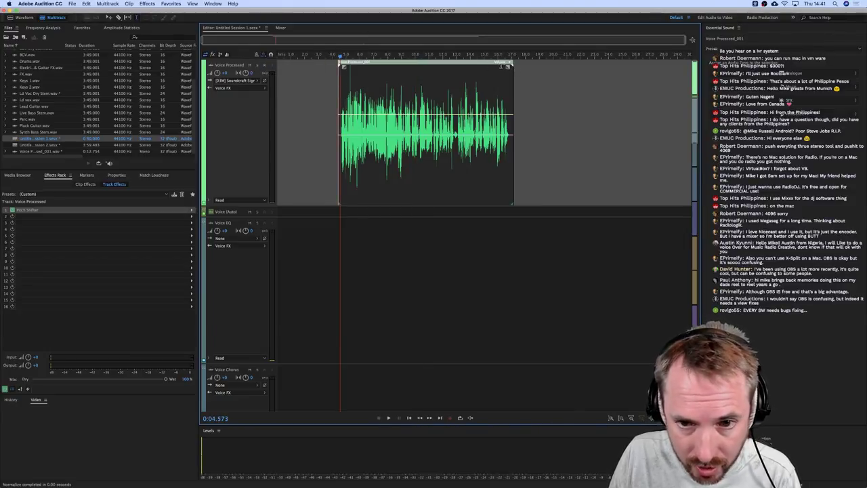
{"action": "left_click_drag", "start_coordinate": [512, 68], "coordinate": [424, 67]}
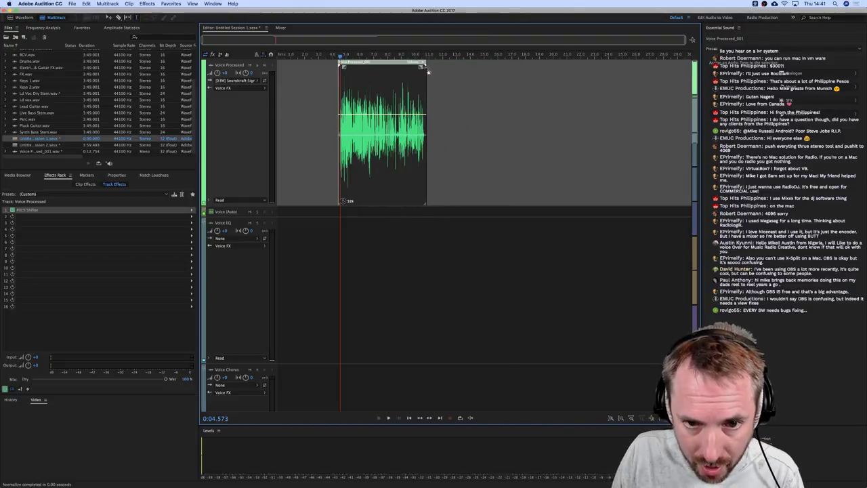
{"action": "left_click_drag", "start_coordinate": [428, 71], "coordinate": [420, 67]}
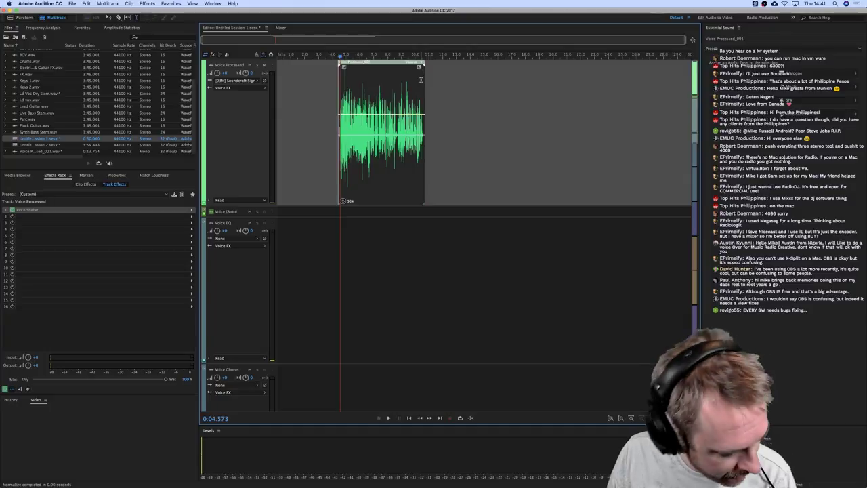
{"action": "key", "text": "space"}
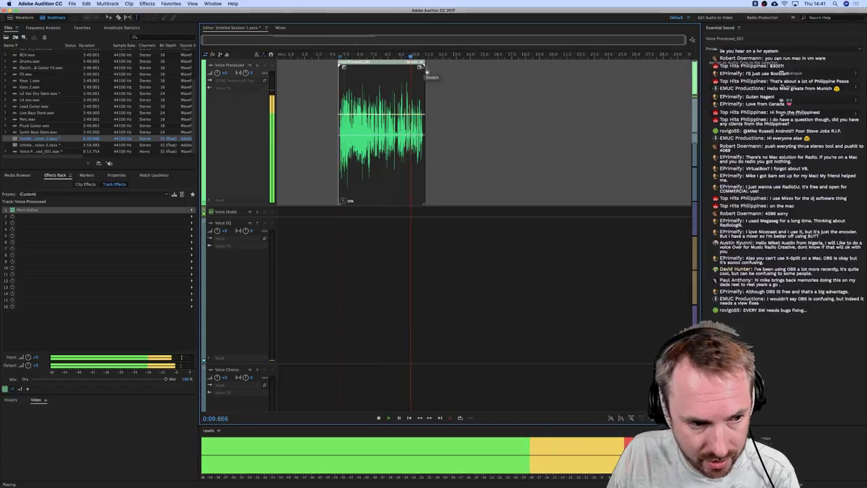
{"action": "key", "text": "space"}
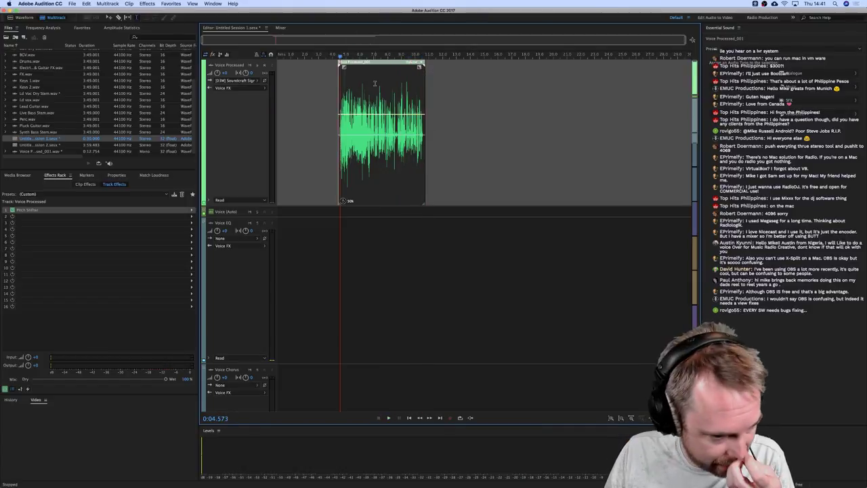
- Bypass the Pitch Shifter on the Voice Processed track and play the compressed clip
{"action": "double_click", "coordinate": [51, 210]}
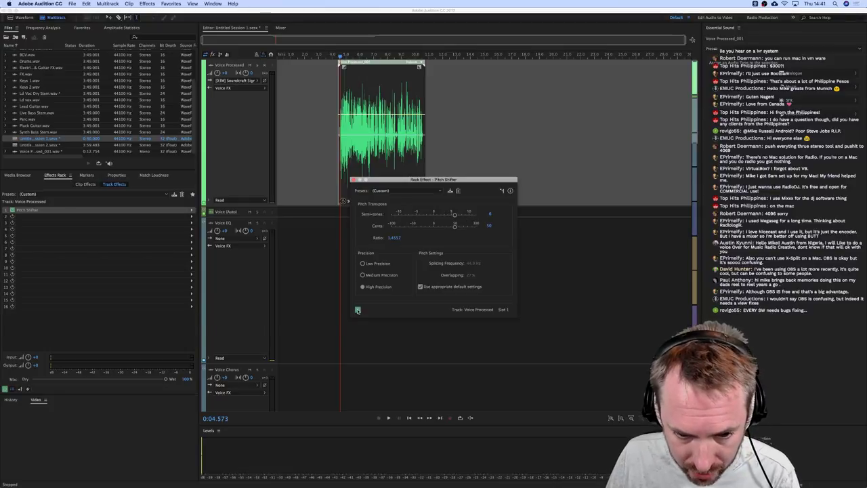
{"action": "key", "text": "space"}
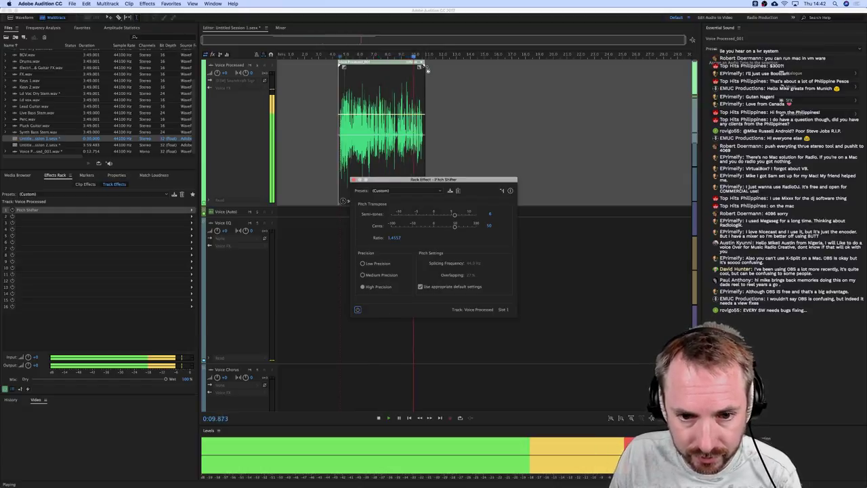
{"action": "key", "text": "space"}
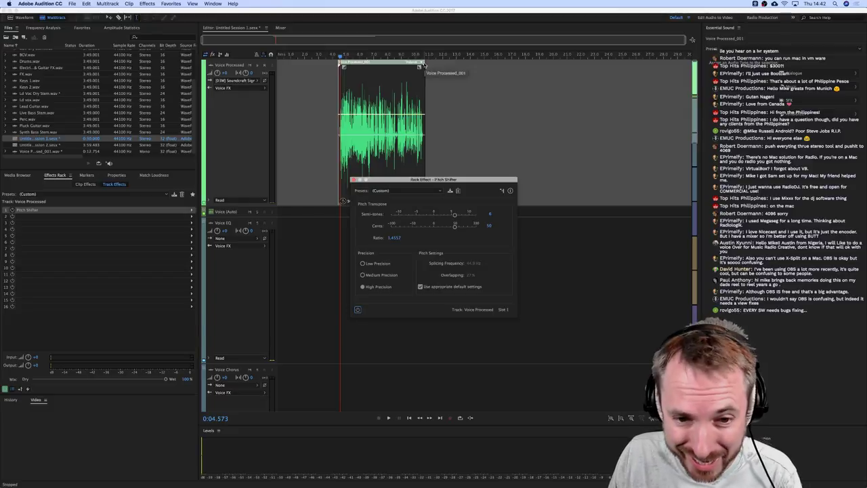
- Time-stretch the voice clip to about 3 seconds long and play it
{"action": "left_click_drag", "start_coordinate": [426, 70], "coordinate": [382, 70]}
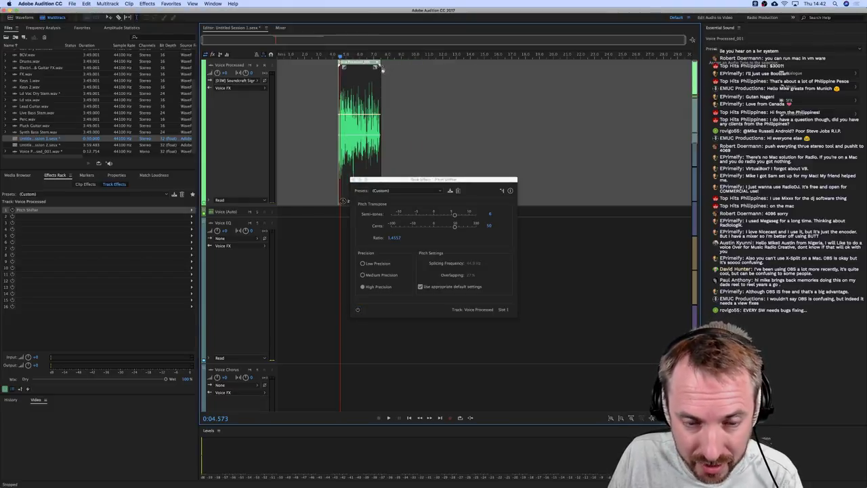
{"action": "key", "text": "space"}
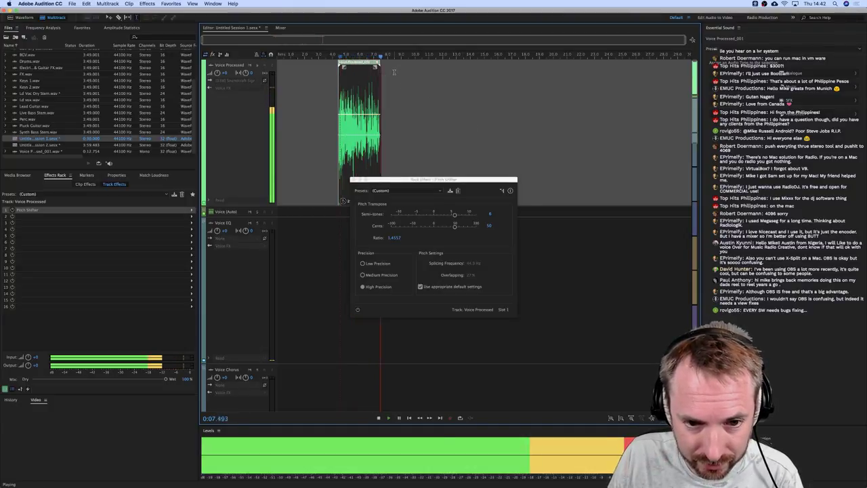
{"action": "key", "text": "space"}
- Compress the voice clip to about 1.5 seconds long and play it from just before its start
{"action": "left_click", "coordinate": [334, 78]}
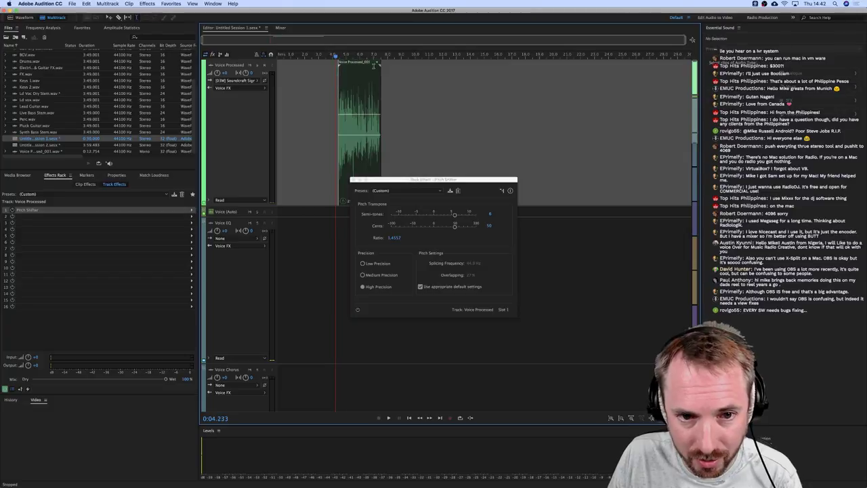
{"action": "left_click_drag", "start_coordinate": [382, 67], "coordinate": [339, 73]}
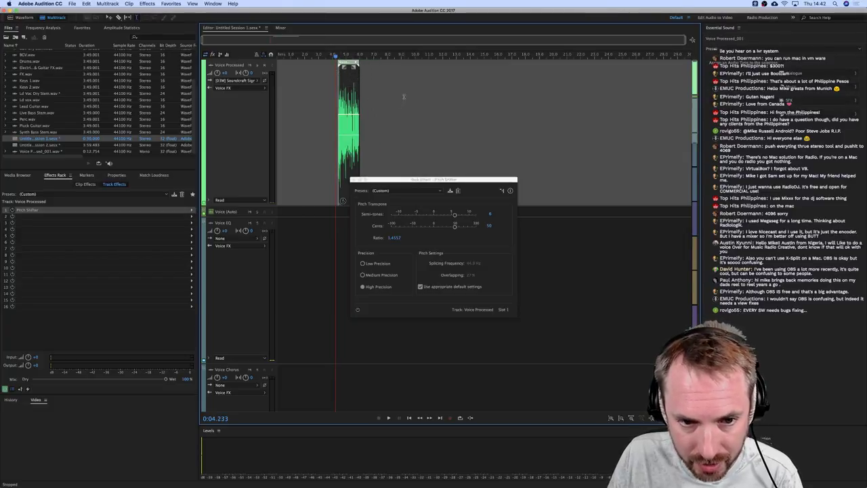
{"action": "key", "text": "space"}
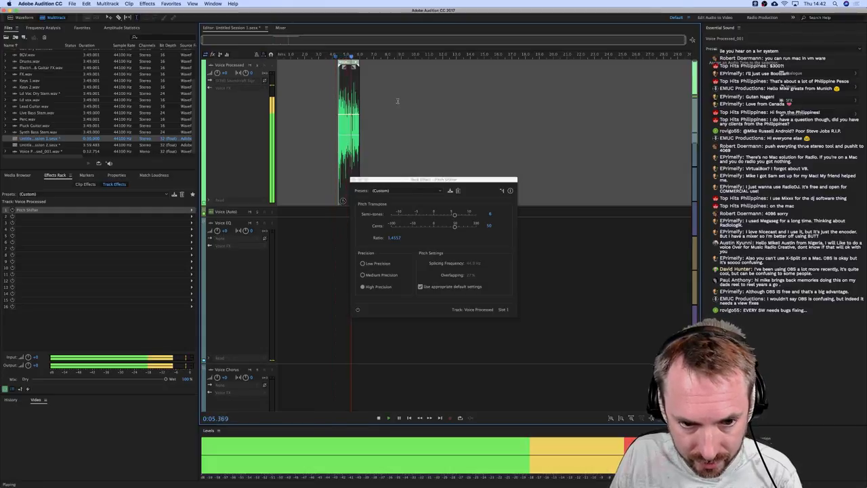
- Time-stretch the voice clip to about 6 seconds long and play it with the Pitch Shifter enabled at 12 semi-tones and 0 cents
{"action": "key", "text": "space"}
{"action": "left_click_drag", "start_coordinate": [360, 68], "coordinate": [428, 70]}
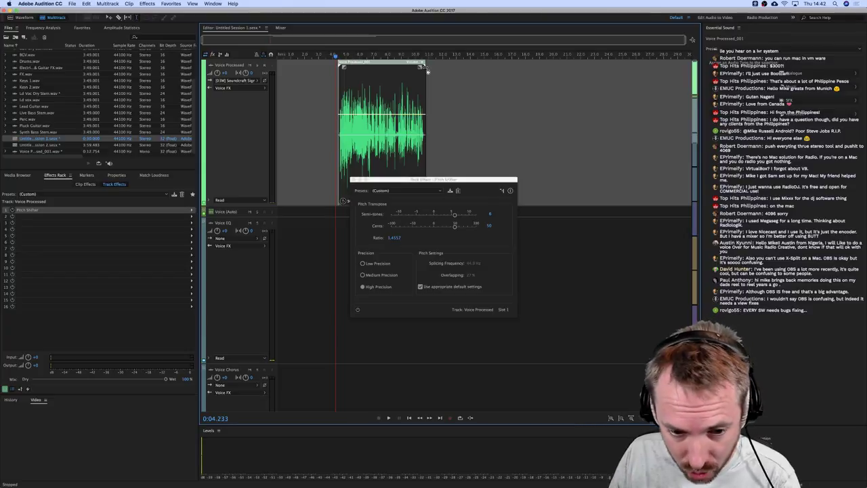
{"action": "left_click", "coordinate": [12, 212]}
{"action": "key", "text": "space"}
{"action": "left_click_drag", "start_coordinate": [454, 214], "coordinate": [434, 226]}
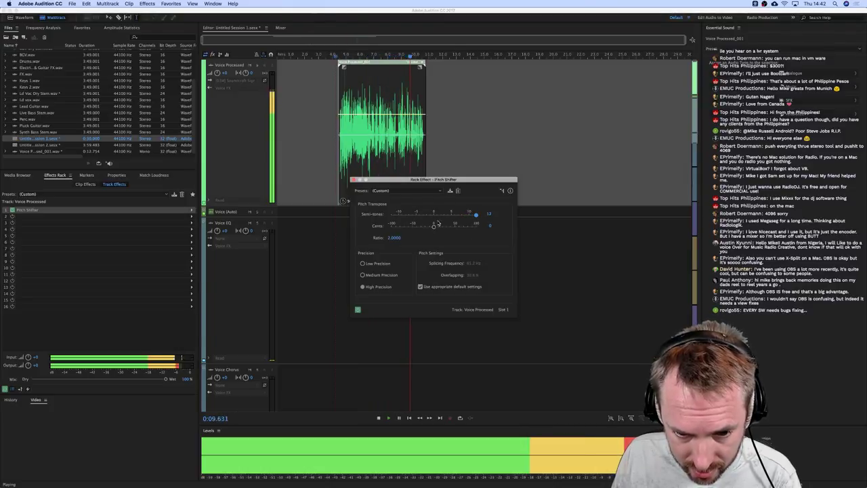
{"action": "key", "text": "space"}
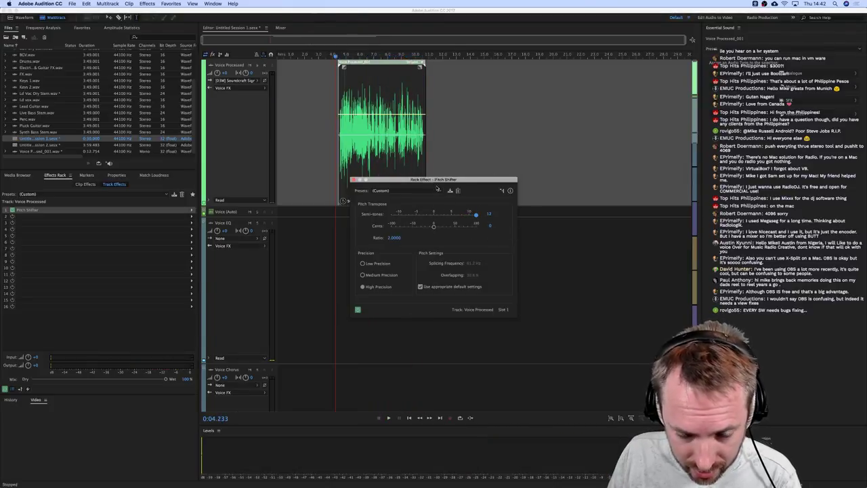
- Load the Pitch Shifter's Angry Gerbil preset, replace it with Deathly Ill and play the voice clip
{"action": "left_click", "coordinate": [428, 190]}
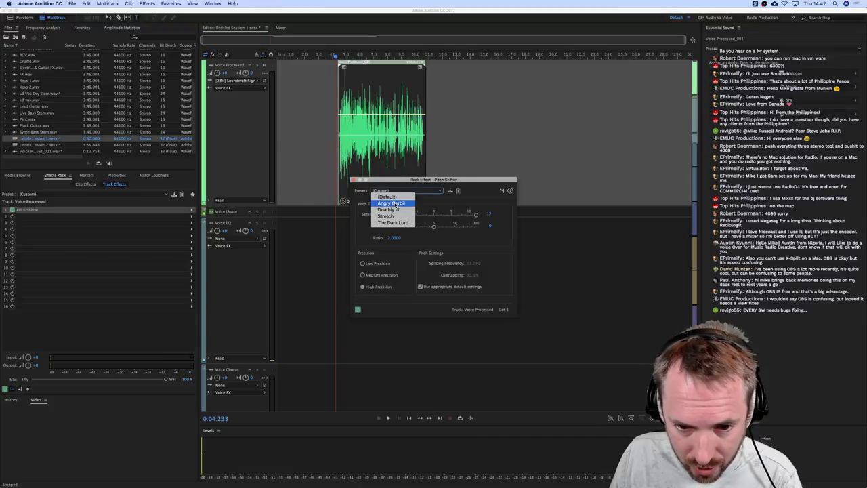
{"action": "left_click", "coordinate": [406, 204]}
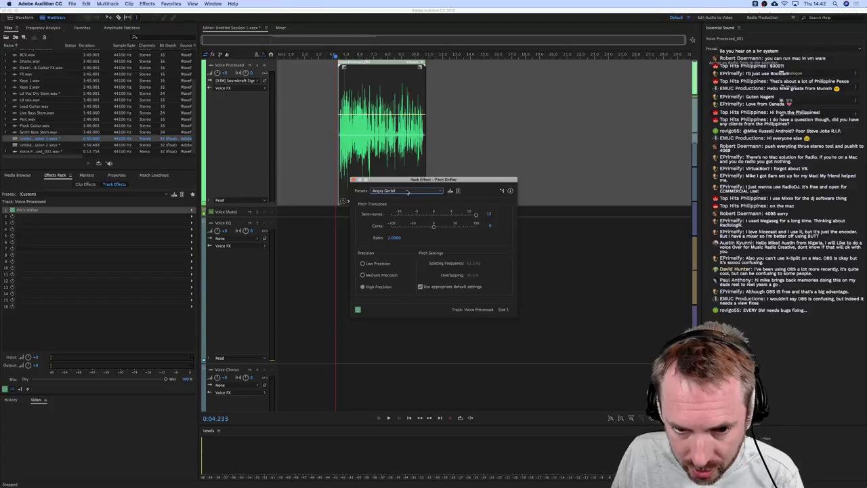
{"action": "left_click", "coordinate": [407, 192]}
{"action": "left_click", "coordinate": [401, 207]}
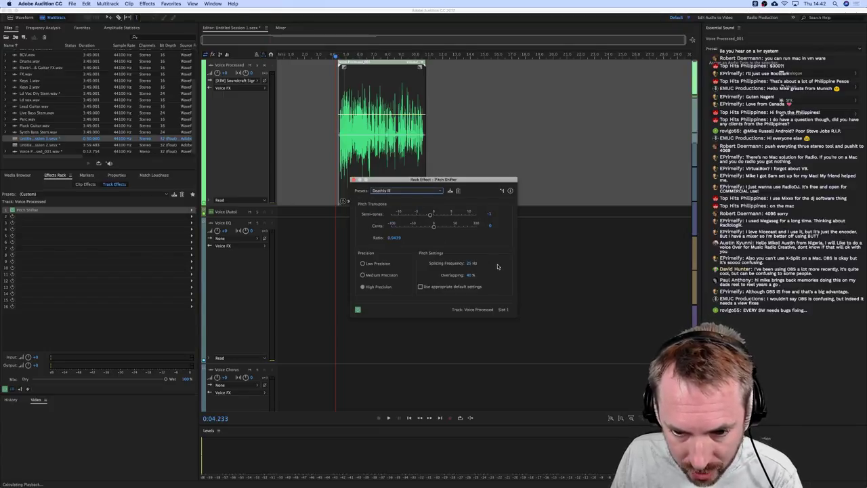
{"action": "key", "text": "space"}
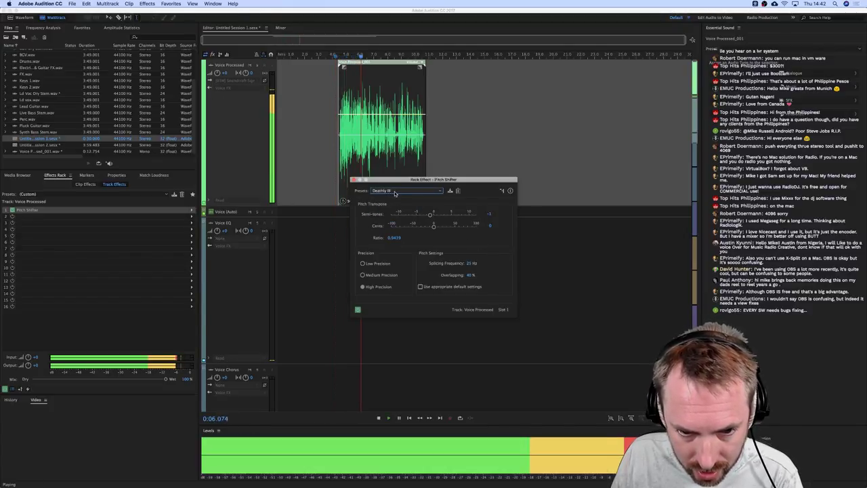
{"action": "key", "text": "space"}
- Apply the Pitch Shifter's Stretch preset and play the voice clip with it
{"action": "left_click", "coordinate": [395, 191]}
{"action": "left_click", "coordinate": [399, 215]}
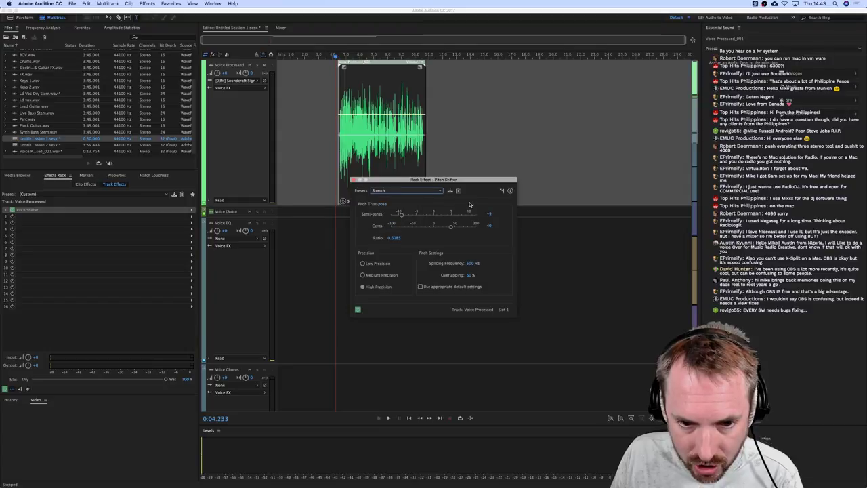
{"action": "key", "text": "space"}
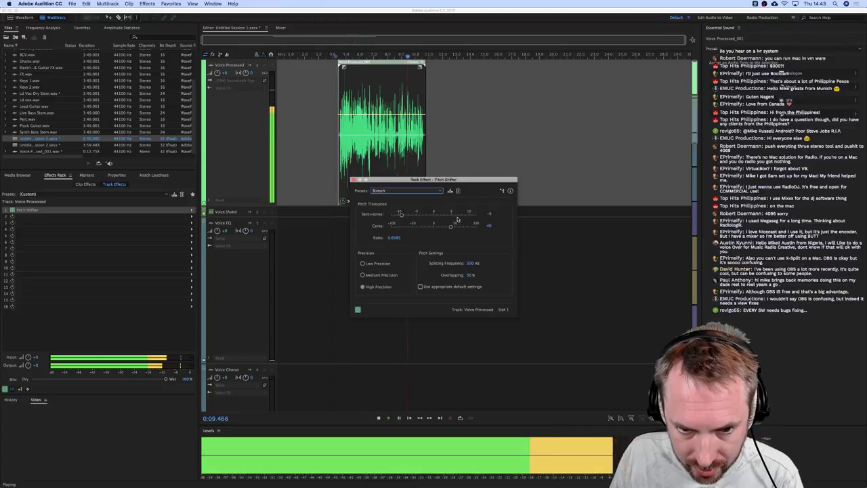
{"action": "key", "text": "space"}
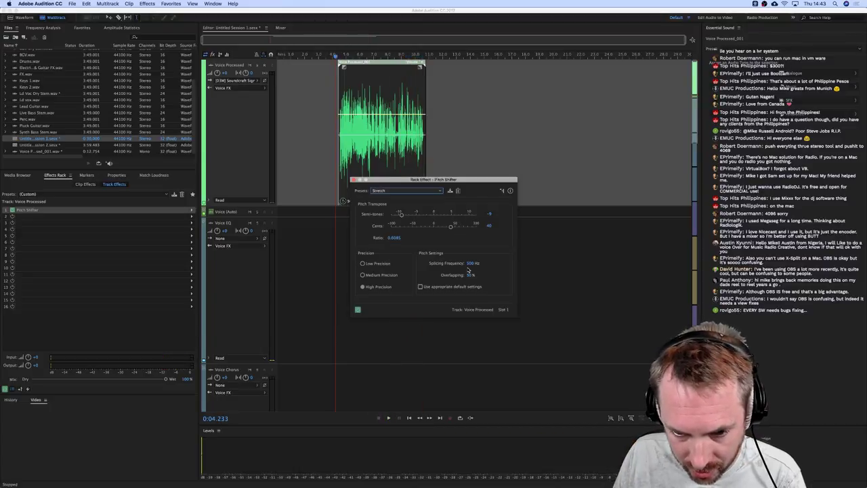
- Raise the Stretch preset's transposition to 10 semi-tones, play the clip and increase it to 11 semi-tones during playback
{"action": "left_click", "coordinate": [469, 214]}
{"action": "key", "text": "space"}
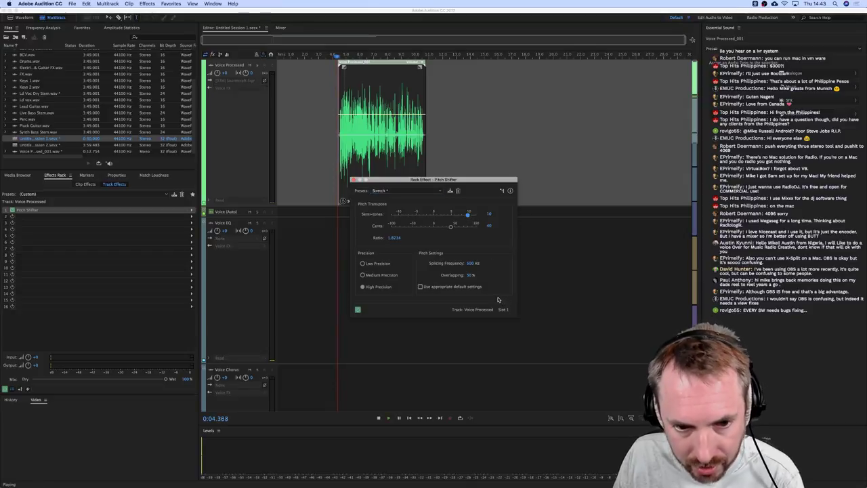
{"action": "left_click", "coordinate": [473, 214]}
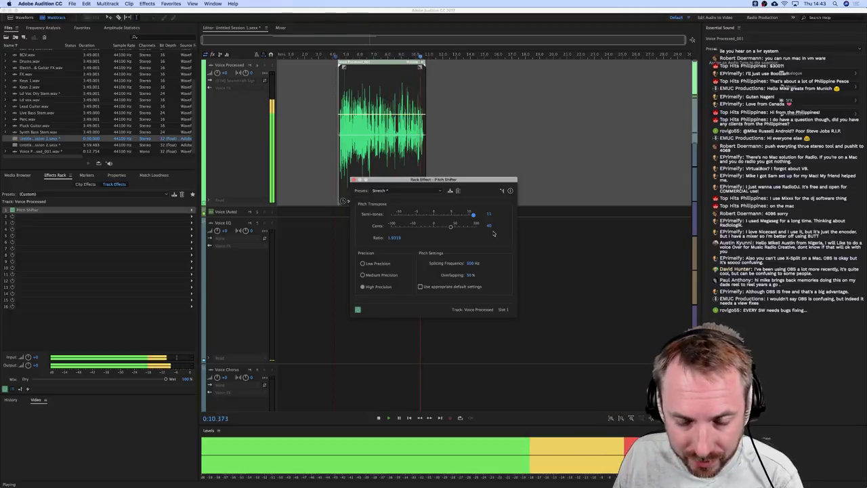
{"action": "key", "text": "space"}
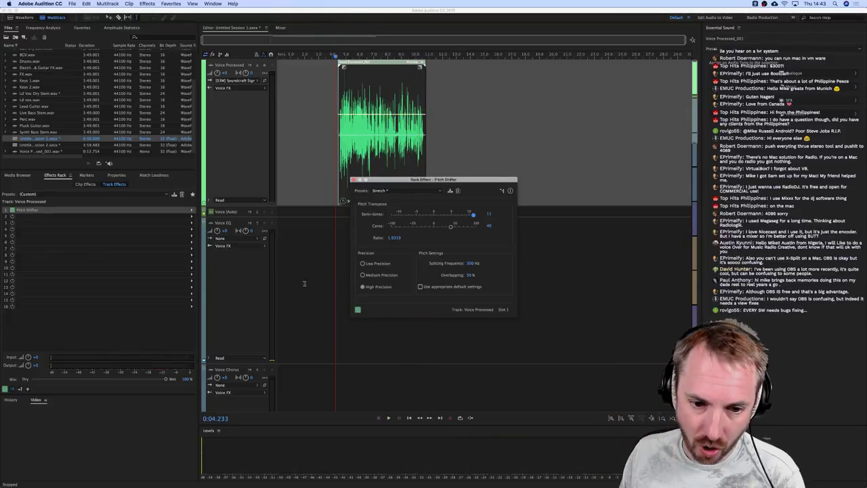
- Play the clip with The Dark Lord preset and raise its transposition to 12 semi-tones during playback
{"action": "left_click", "coordinate": [411, 190]}
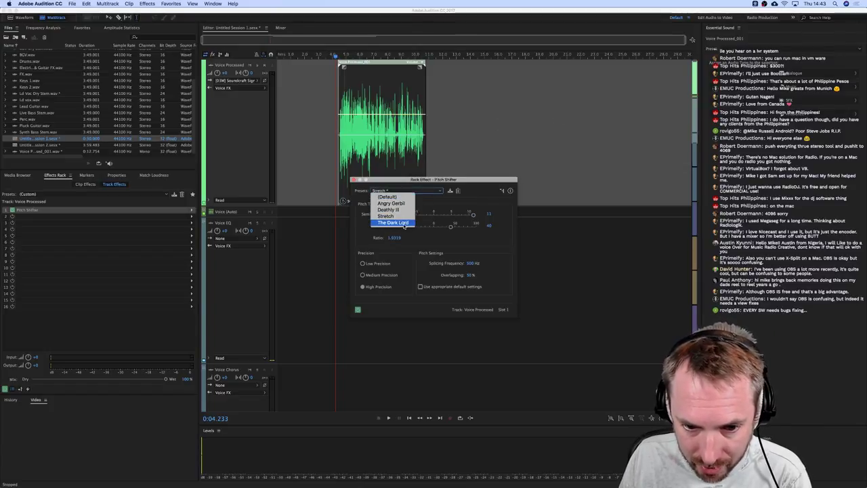
{"action": "left_click", "coordinate": [404, 223]}
{"action": "key", "text": "space"}
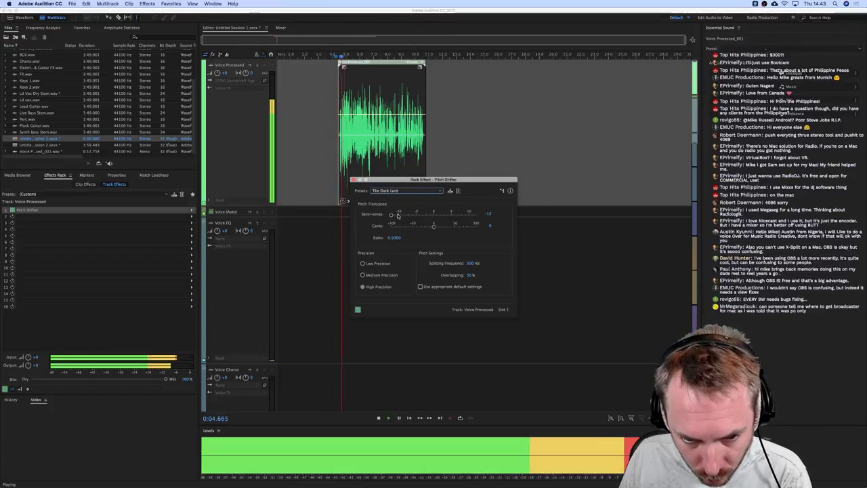
{"action": "left_click_drag", "start_coordinate": [391, 214], "coordinate": [475, 215]}
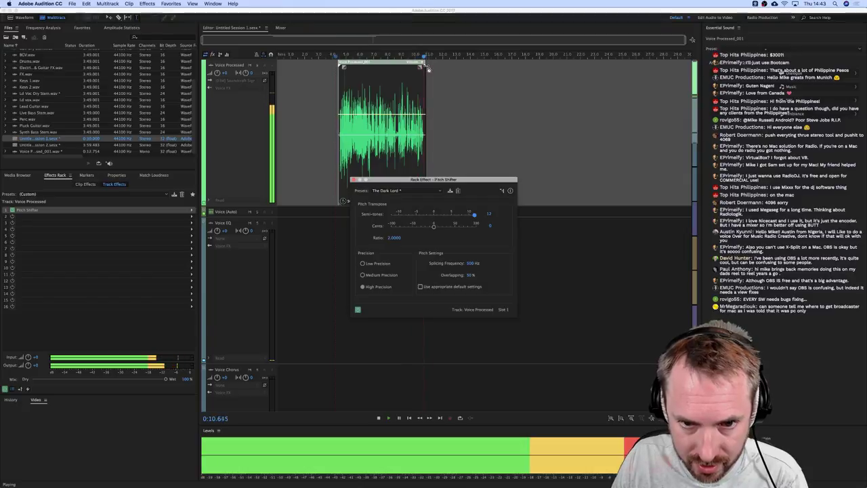
- Time-stretch the voice clip to 298%, about 38 seconds long, and play its beginning
{"action": "left_click_drag", "start_coordinate": [425, 65], "coordinate": [483, 66]}
{"action": "key", "text": "space"}
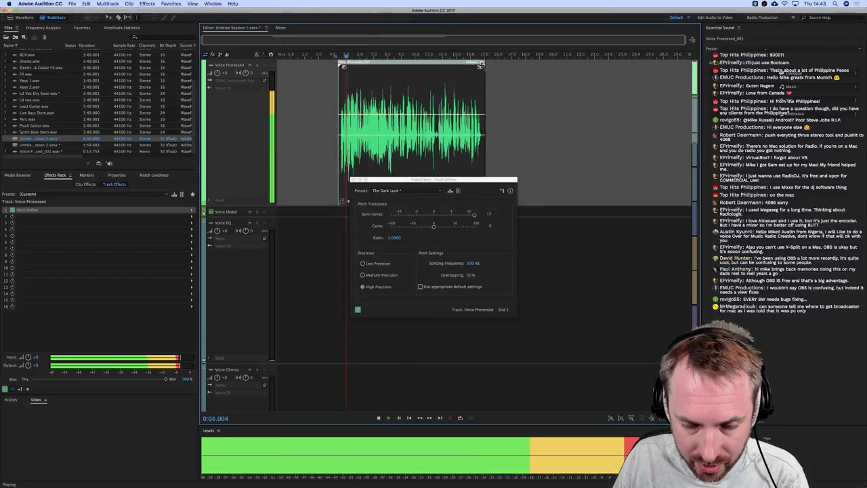
{"action": "scroll", "coordinate": [533, 70], "scroll_direction": "up", "scroll_amount": 5}
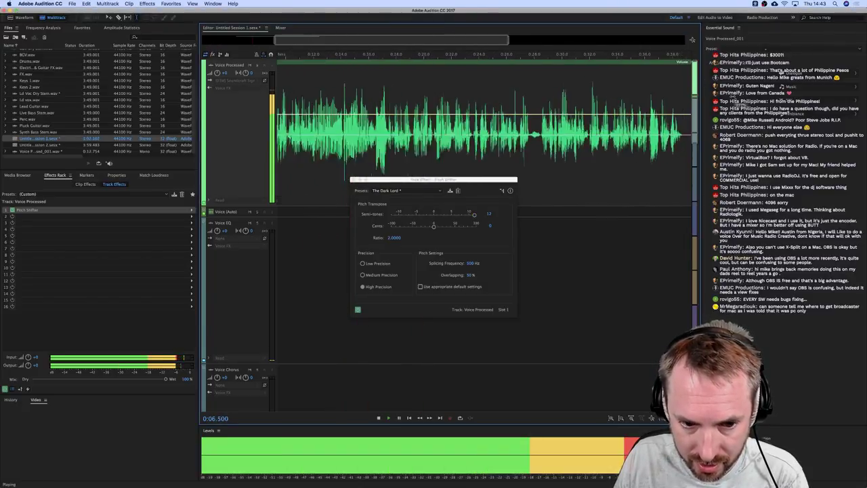
{"action": "scroll", "coordinate": [426, 58], "scroll_direction": "down", "scroll_amount": 5}
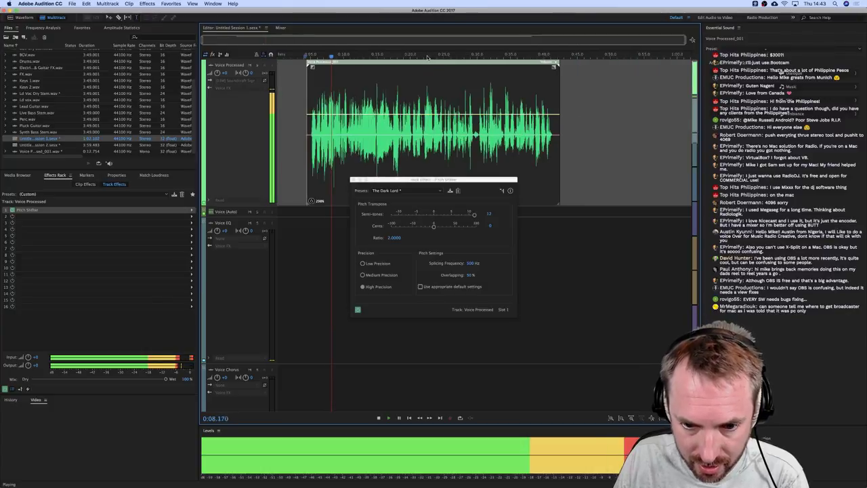
{"action": "key", "text": "space"}
- Apply the Angry Gerbil preset to the Pitch Shifter and play the end of the stretched clip from about 0:38.7
{"action": "left_click", "coordinate": [403, 191]}
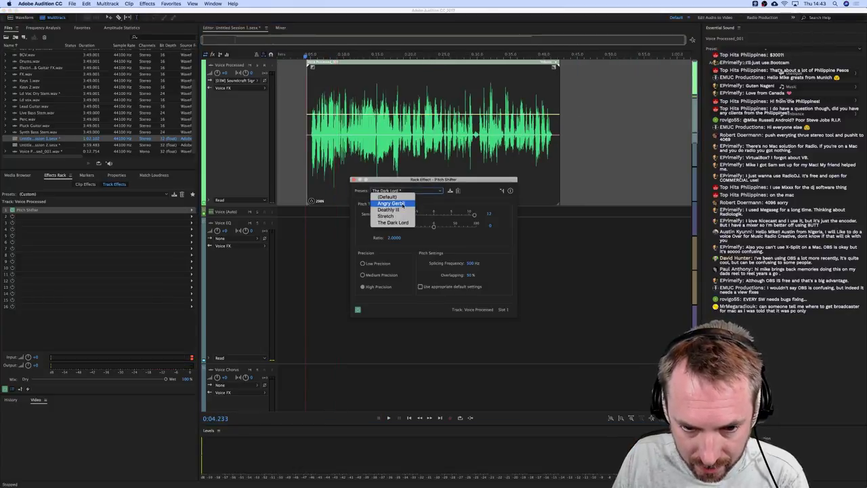
{"action": "left_click", "coordinate": [390, 203]}
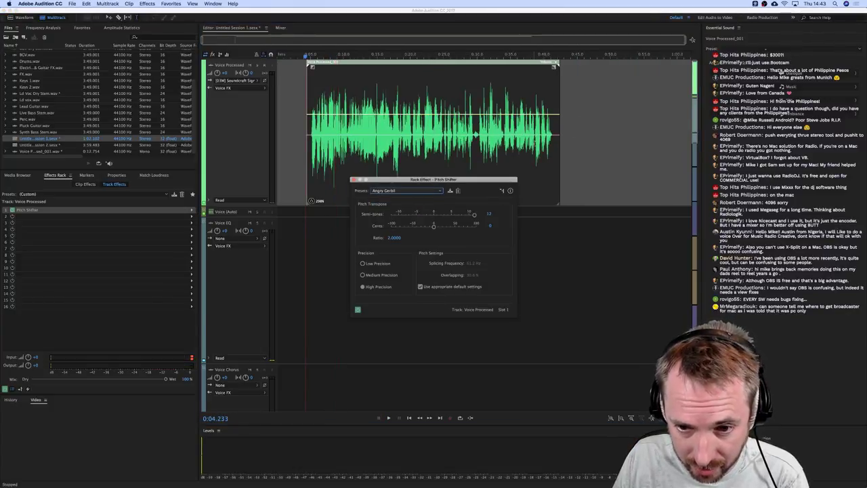
{"action": "left_click", "coordinate": [535, 54]}
{"action": "key", "text": "space"}
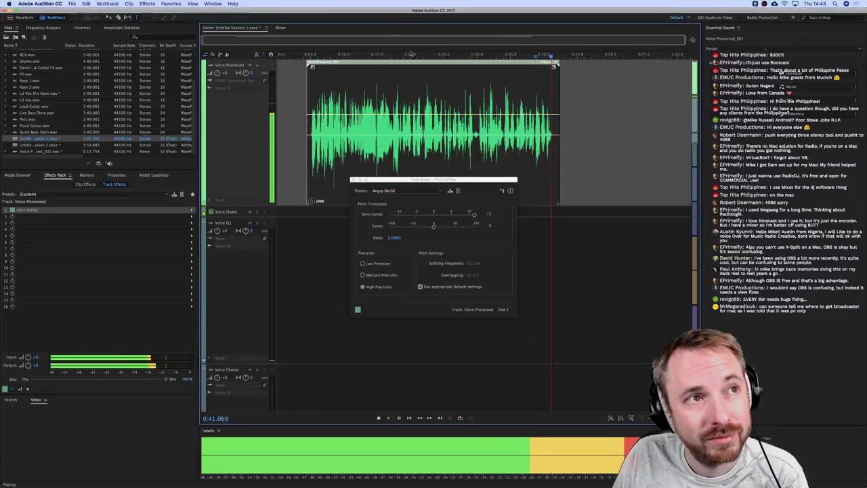
{"action": "key", "text": "space"}
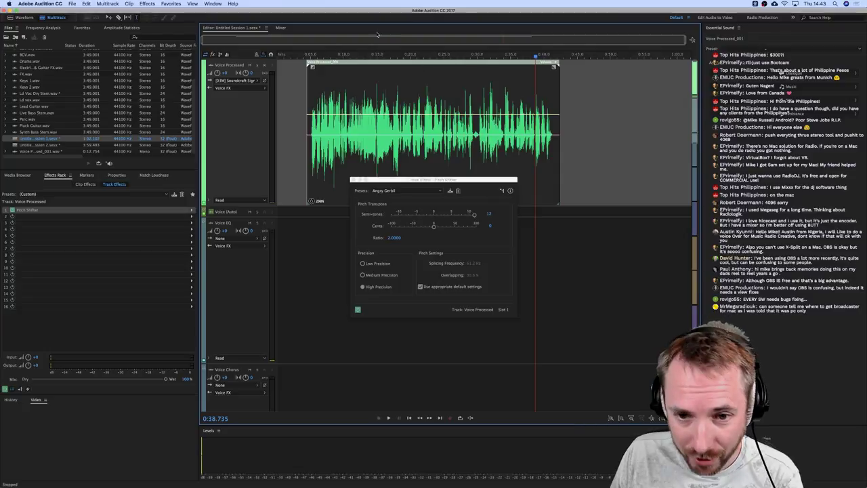
- Return to Adobe Audition, place the playhead ahead of the voice clip and close the Pitch Shifter window
{"action": "scroll", "coordinate": [377, 54], "scroll_direction": "up", "scroll_amount": 5}
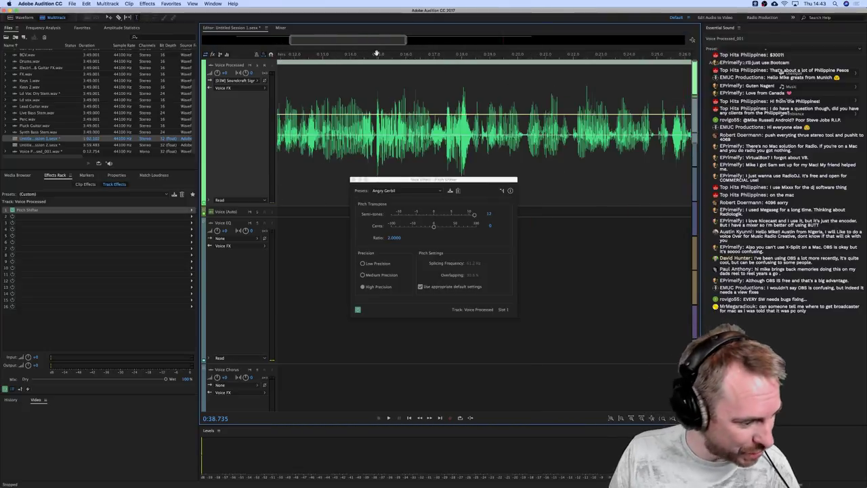
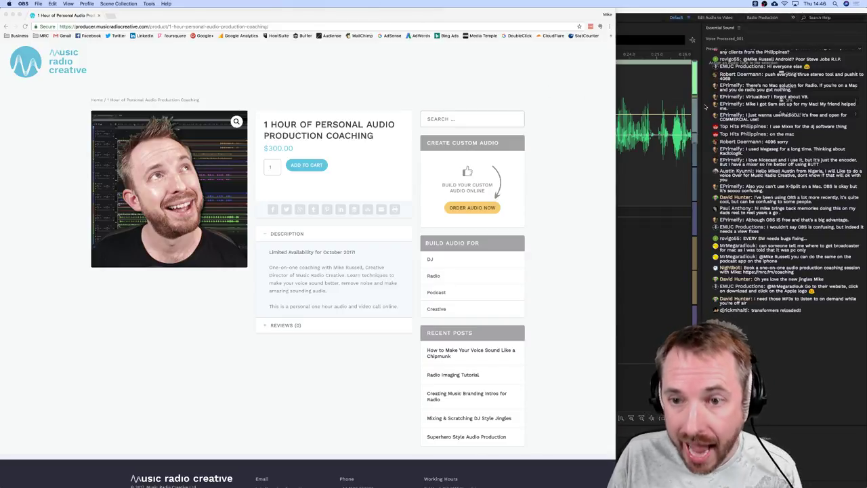
{"action": "key", "text": "super+Tab"}
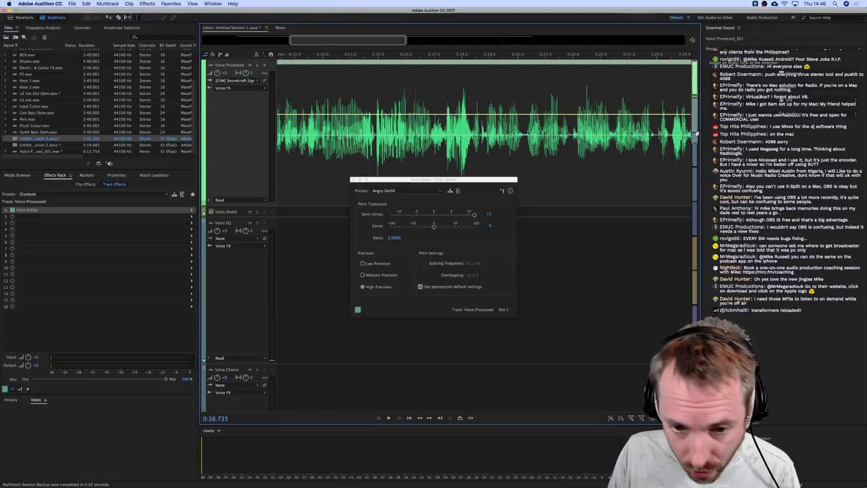
{"action": "scroll", "coordinate": [349, 52], "scroll_direction": "down", "scroll_amount": 2}
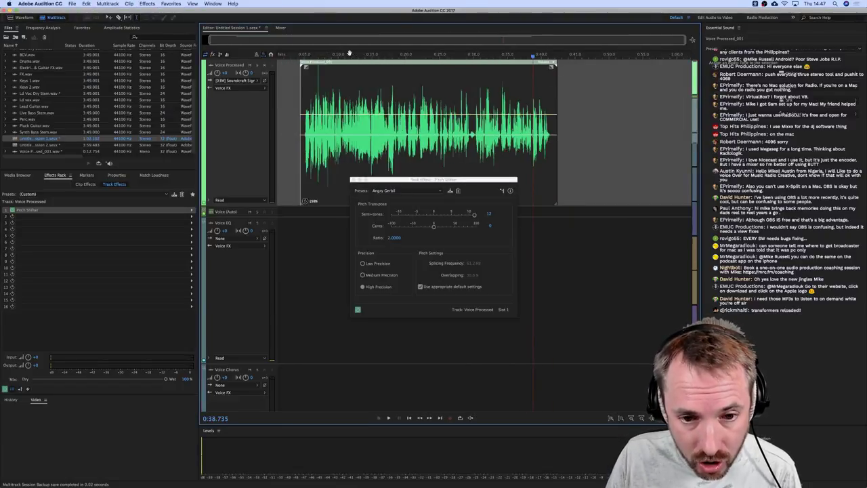
{"action": "left_click", "coordinate": [293, 57]}
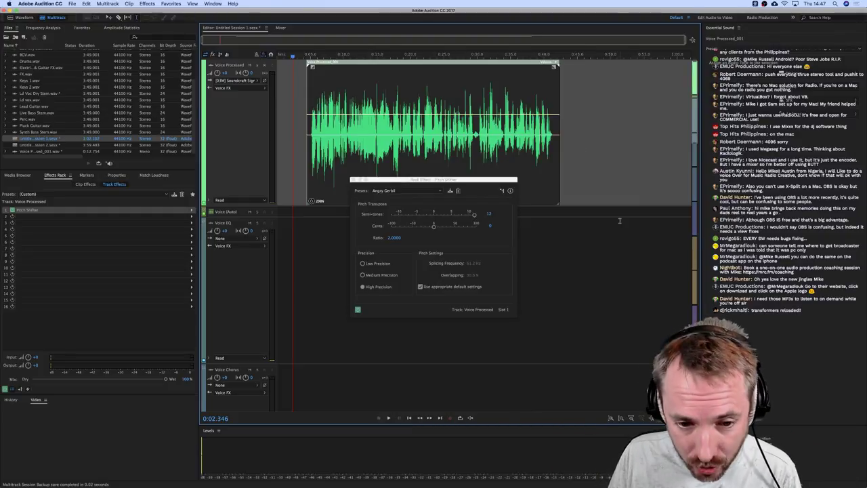
{"action": "left_click", "coordinate": [352, 180]}
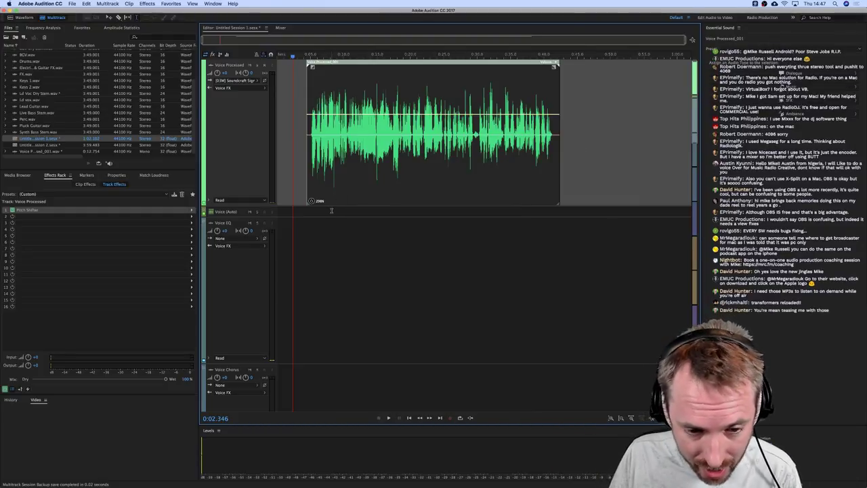
{"action": "left_click", "coordinate": [368, 183]}
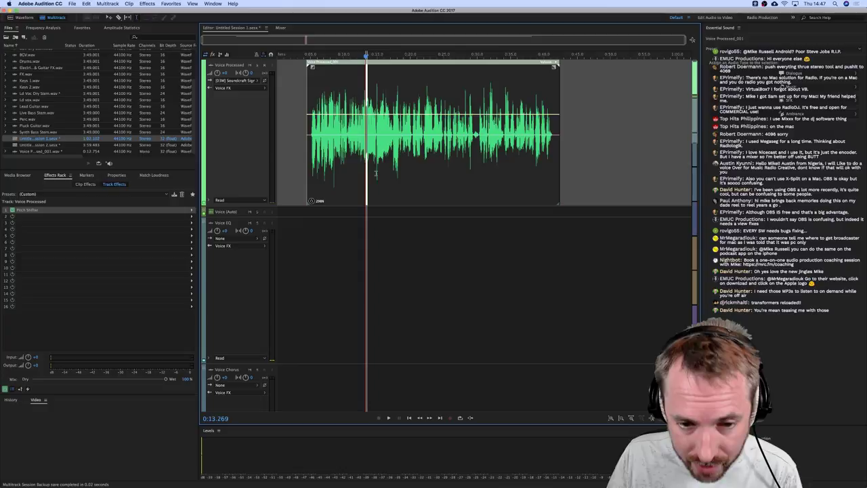
{"action": "left_click", "coordinate": [439, 164]}
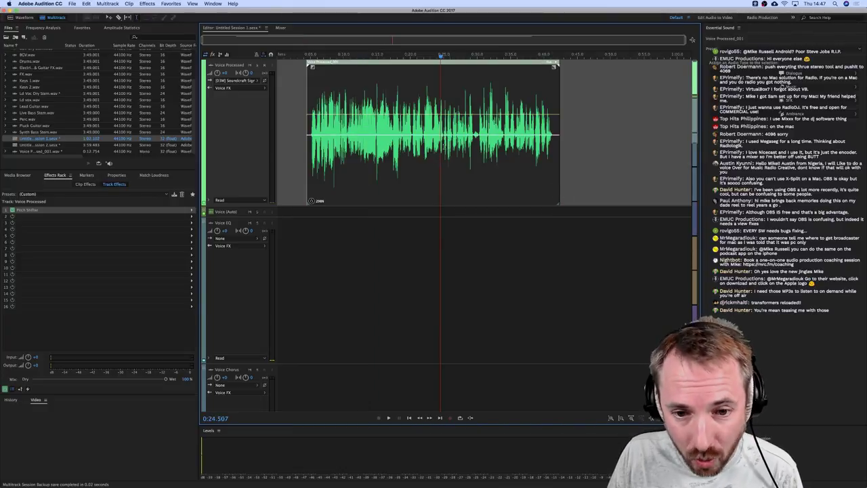
{"action": "left_click", "coordinate": [444, 170]}
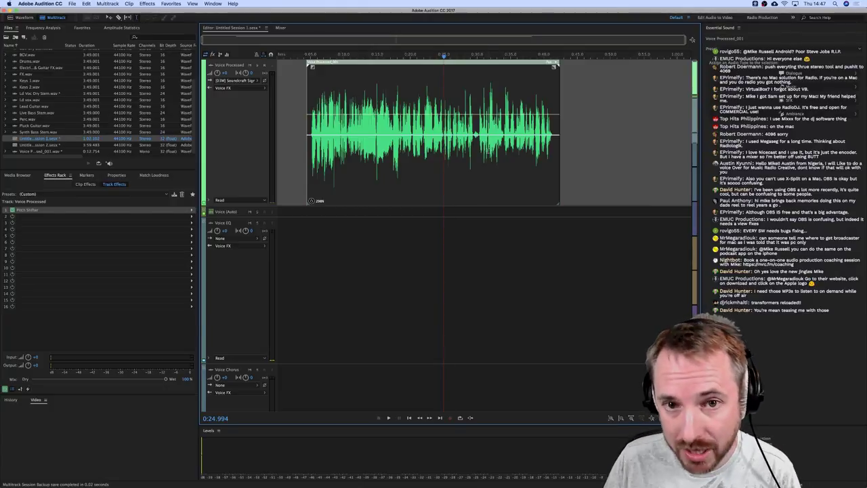
{"action": "left_click", "coordinate": [473, 139]}
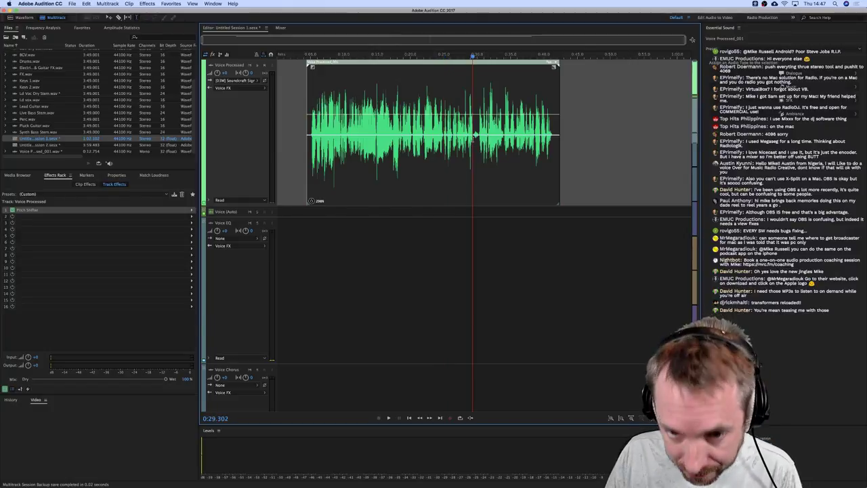
- Place the playhead at the end of the voice clip's waveform and trim the clip's end back to it
{"action": "left_click", "coordinate": [552, 146]}
{"action": "left_click_drag", "start_coordinate": [558, 146], "coordinate": [554, 145]}
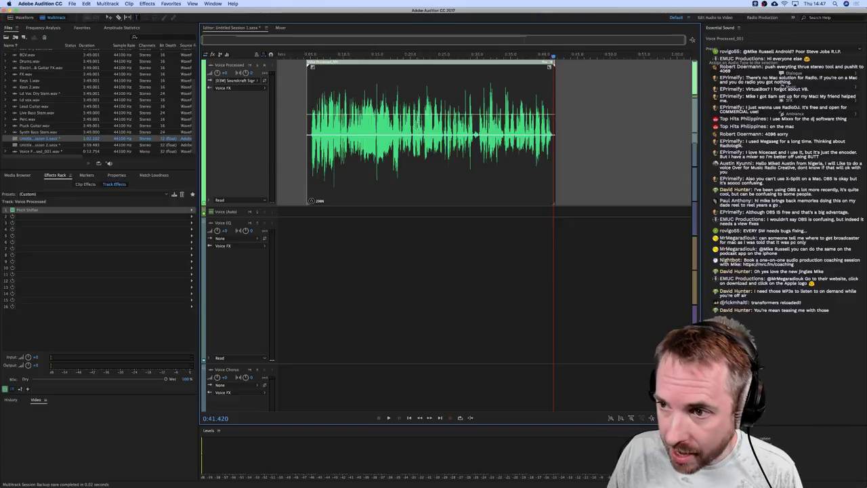
{"action": "mouse_move", "coordinate": [520, 474]}
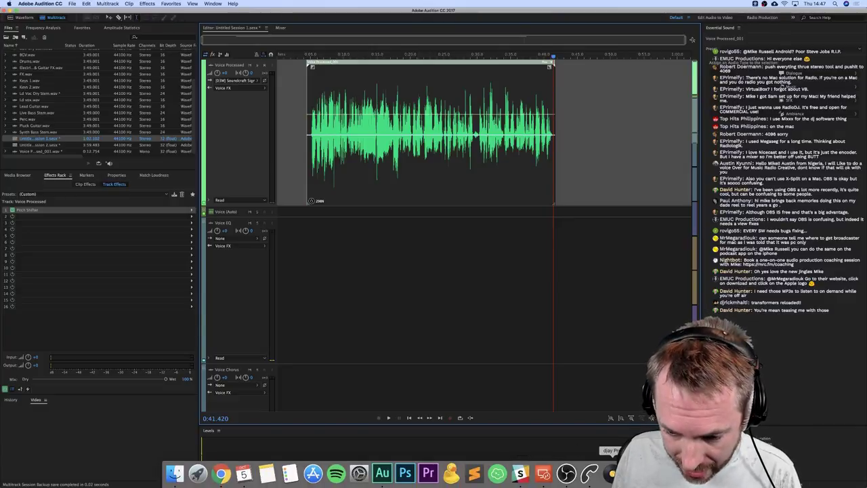
- Switch to Logic Pro X and move the Compressor window fully into view over the empty tracks area
{"action": "left_click", "coordinate": [613, 474]}
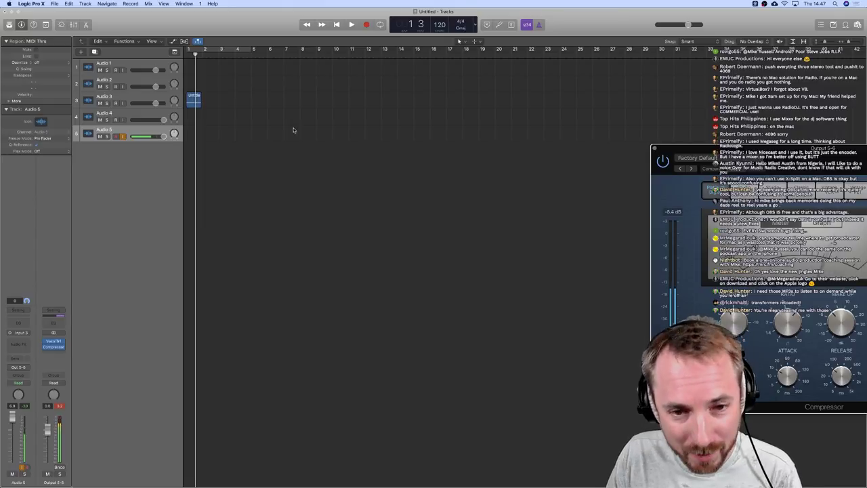
{"action": "left_click_drag", "start_coordinate": [677, 147], "coordinate": [337, 138]}
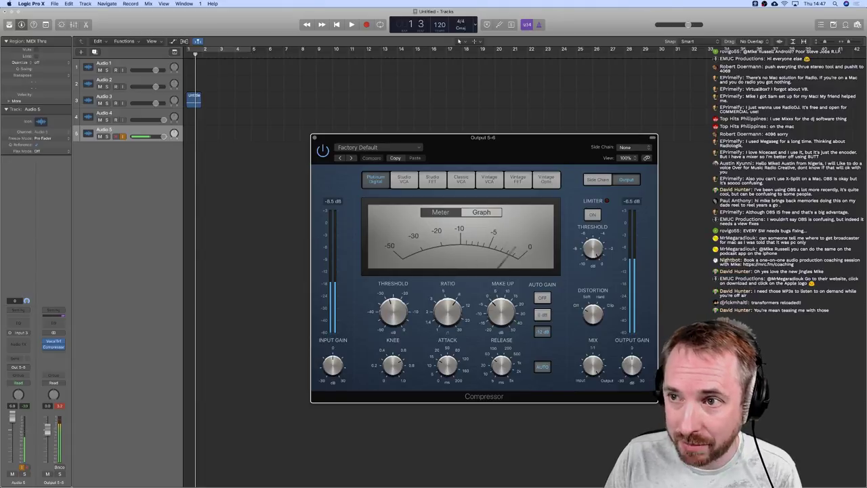
{"action": "left_click_drag", "start_coordinate": [366, 153], "coordinate": [426, 150]}
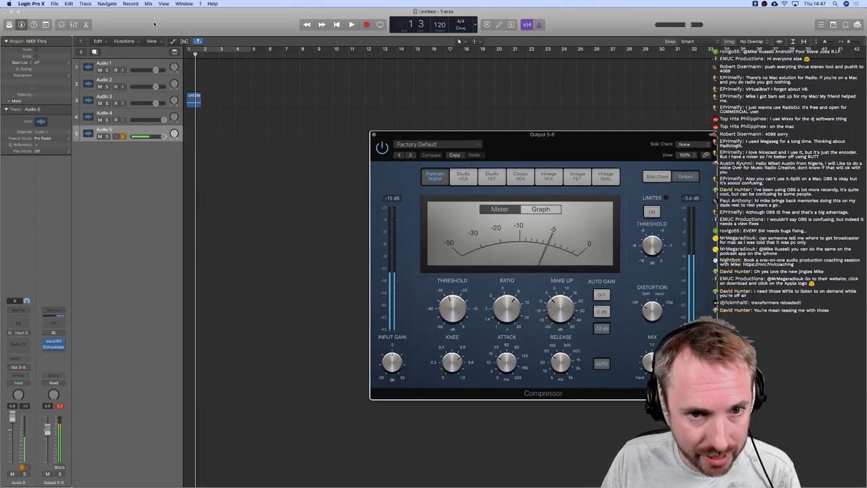
- Create one audio track with Input 3, Output 5 + 6 and input monitoring enabled, and close the Compressor window
{"action": "left_click", "coordinate": [154, 26]}
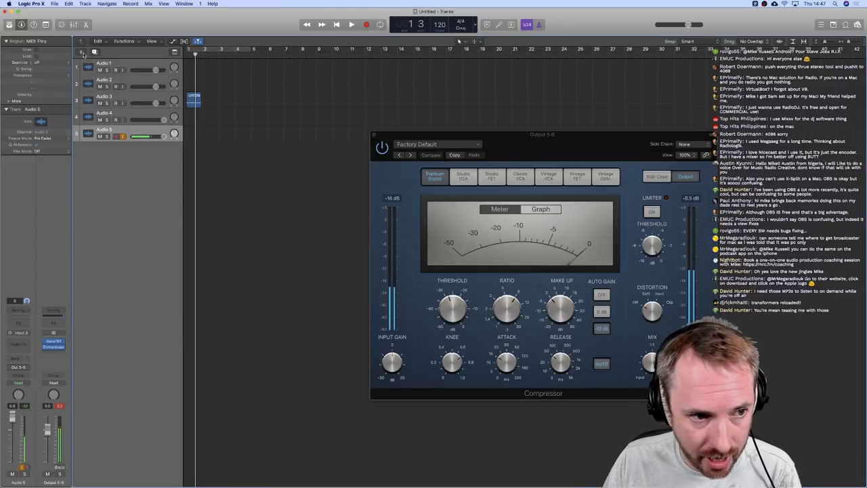
{"action": "key", "text": "v"}
{"action": "left_click", "coordinate": [82, 53]}
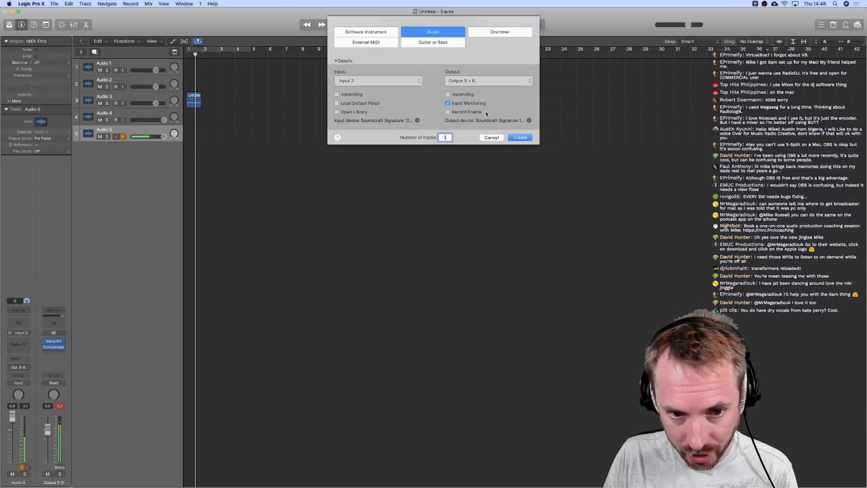
{"action": "left_click", "coordinate": [410, 82]}
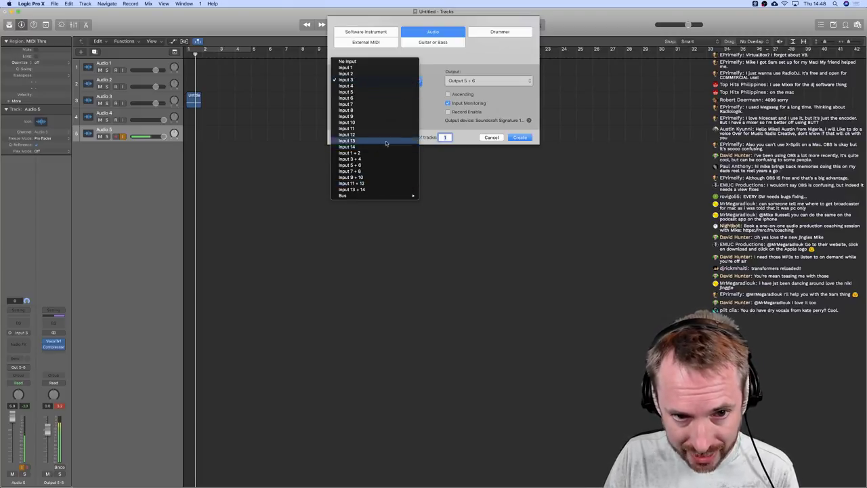
{"action": "left_click", "coordinate": [488, 81]}
{"action": "mouse_move", "coordinate": [469, 88]}
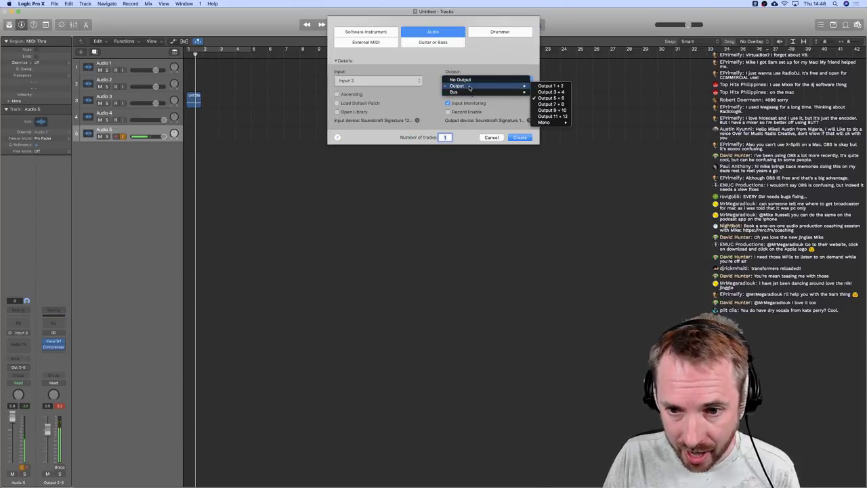
{"action": "left_click", "coordinate": [436, 76]}
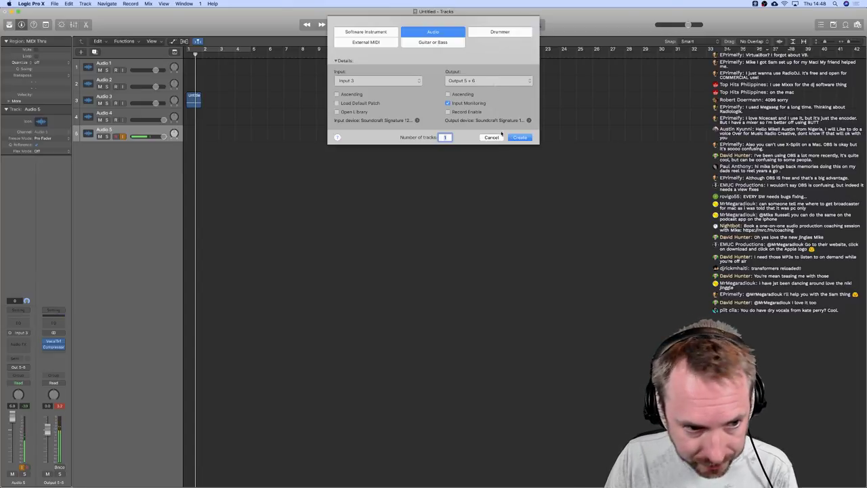
{"action": "key", "text": "Return"}
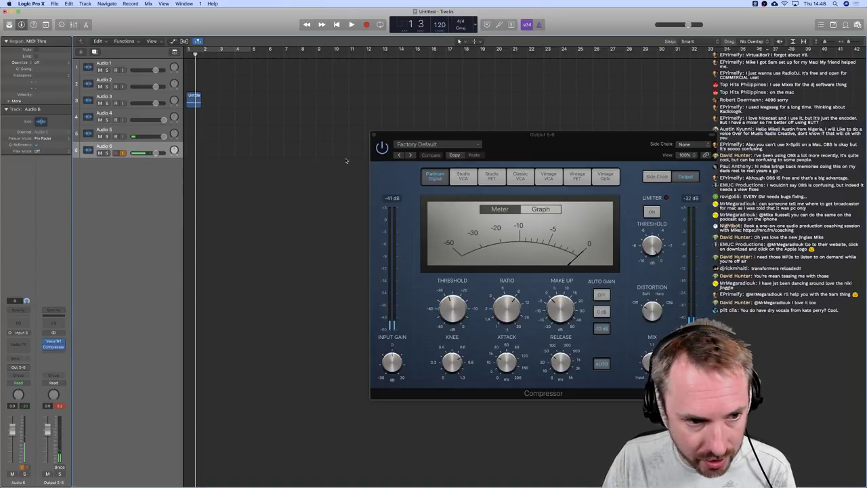
{"action": "left_click", "coordinate": [374, 135]}
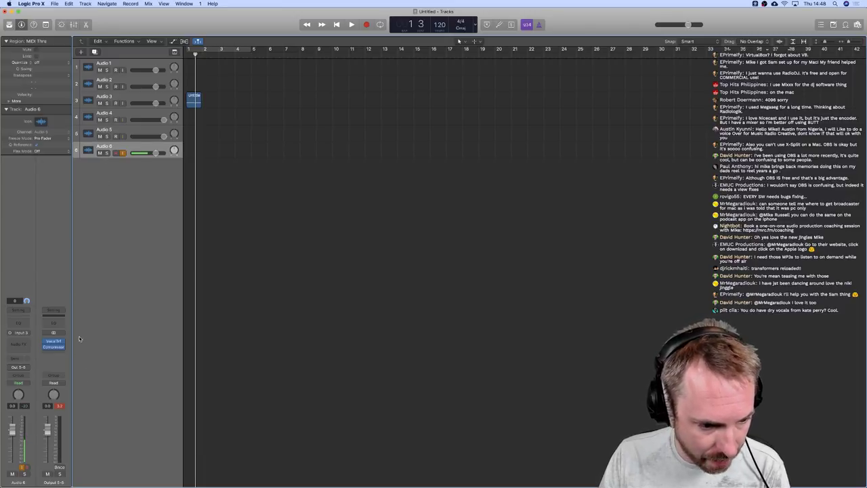
- Insert a Pitch Shifter on the Audio 6 channel in the mixer and set its mix to 97%
{"action": "left_click", "coordinate": [70, 24]}
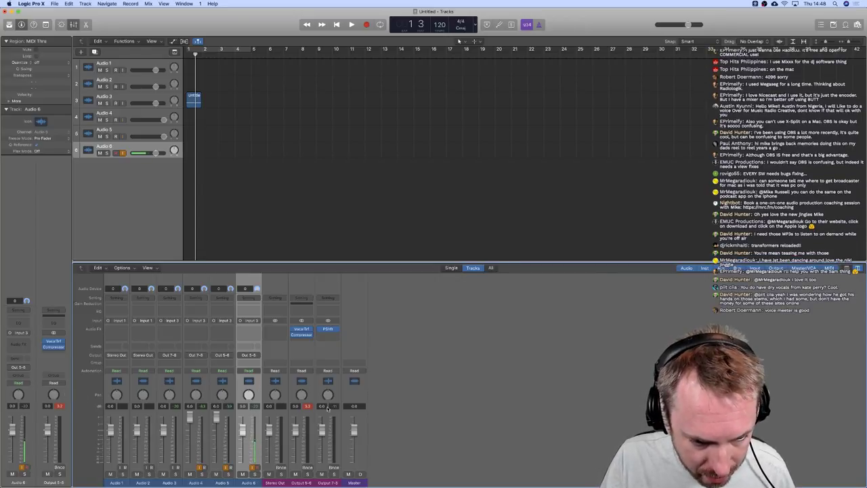
{"action": "left_click", "coordinate": [249, 328]}
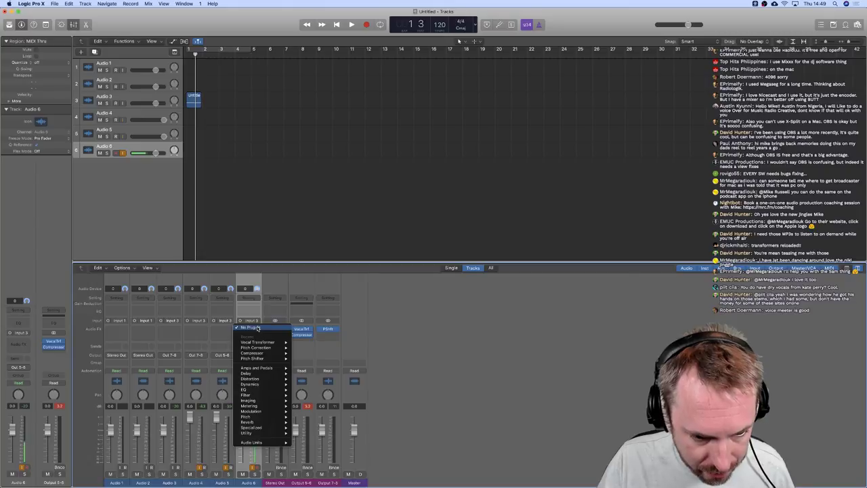
{"action": "mouse_move", "coordinate": [269, 342]}
{"action": "left_click", "coordinate": [303, 358]}
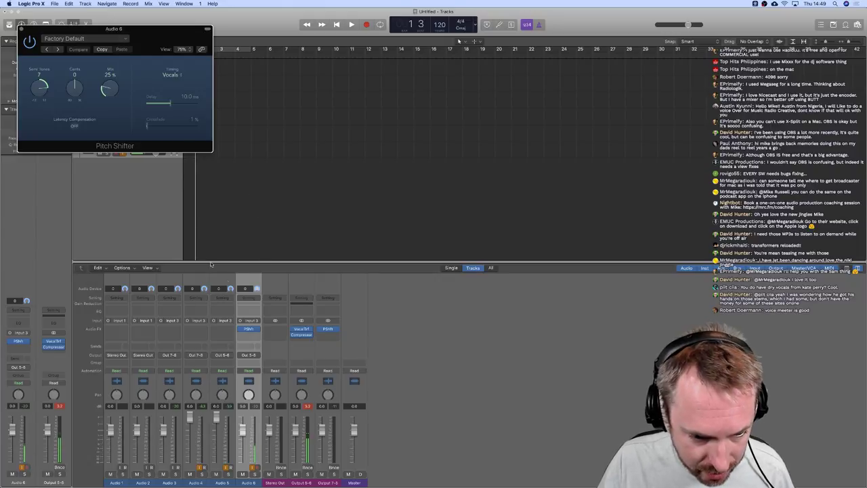
{"action": "left_click_drag", "start_coordinate": [101, 87], "coordinate": [115, 30]}
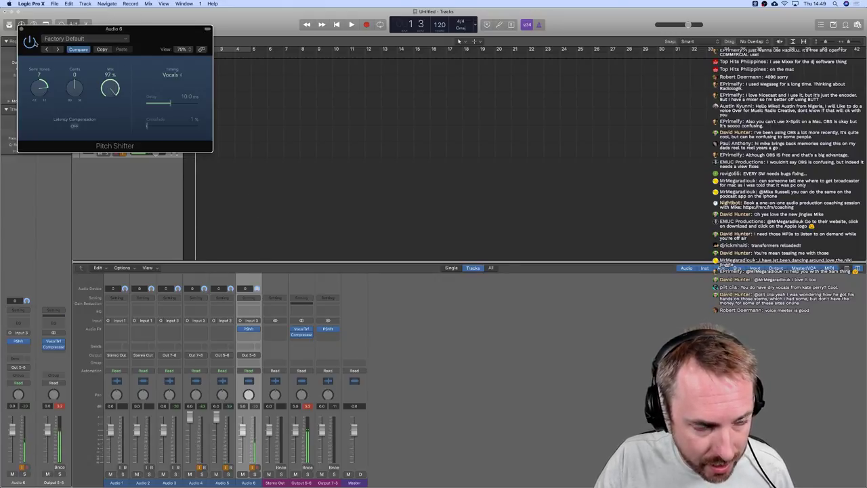
{"action": "left_click", "coordinate": [21, 28]}
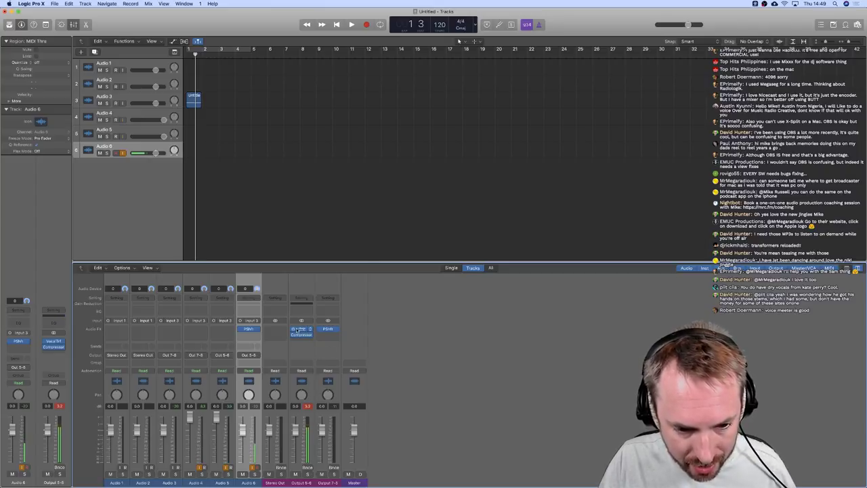
- Bypass the Vocal Transformer on the Output 5-6 channel
{"action": "left_click", "coordinate": [293, 329]}
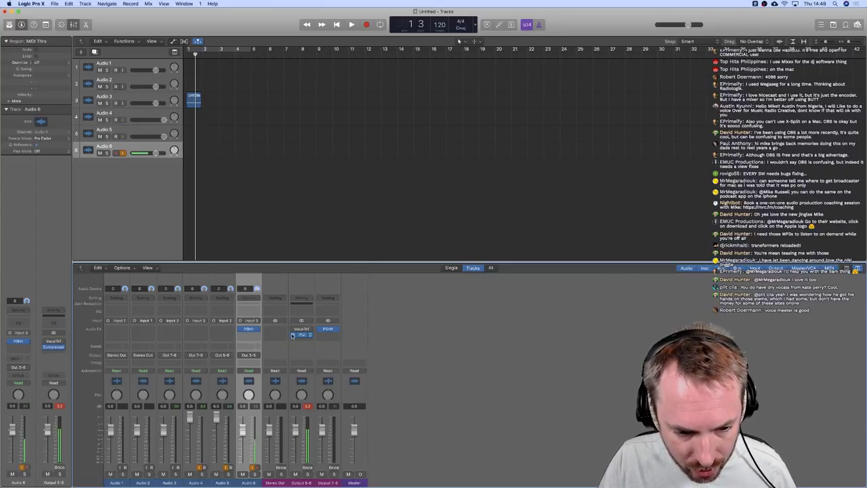